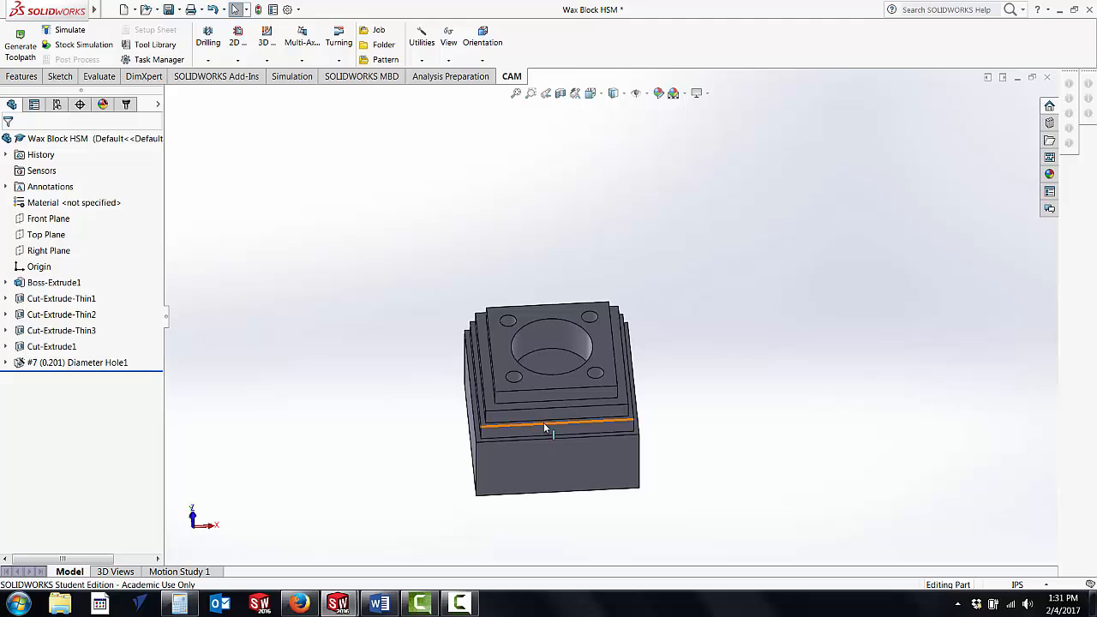
Step: Review the block's feature history by rolling back to Cut-Extrude-Thin1 and forward through Cut-Extrude-Thin2 to the final hole feature
scroll(545, 425, down, 2)
scroll(600, 369, down, 3)
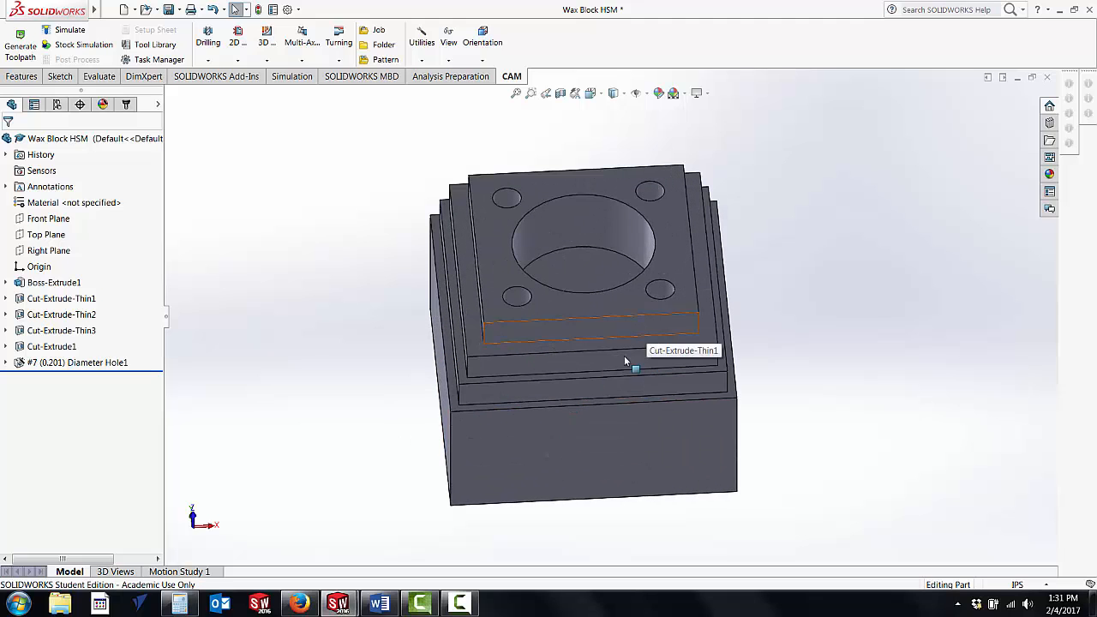
mouse_move(541, 405)
middle_down()
mouse_move(540, 325)
mouse_move(540, 387)
middle_up()
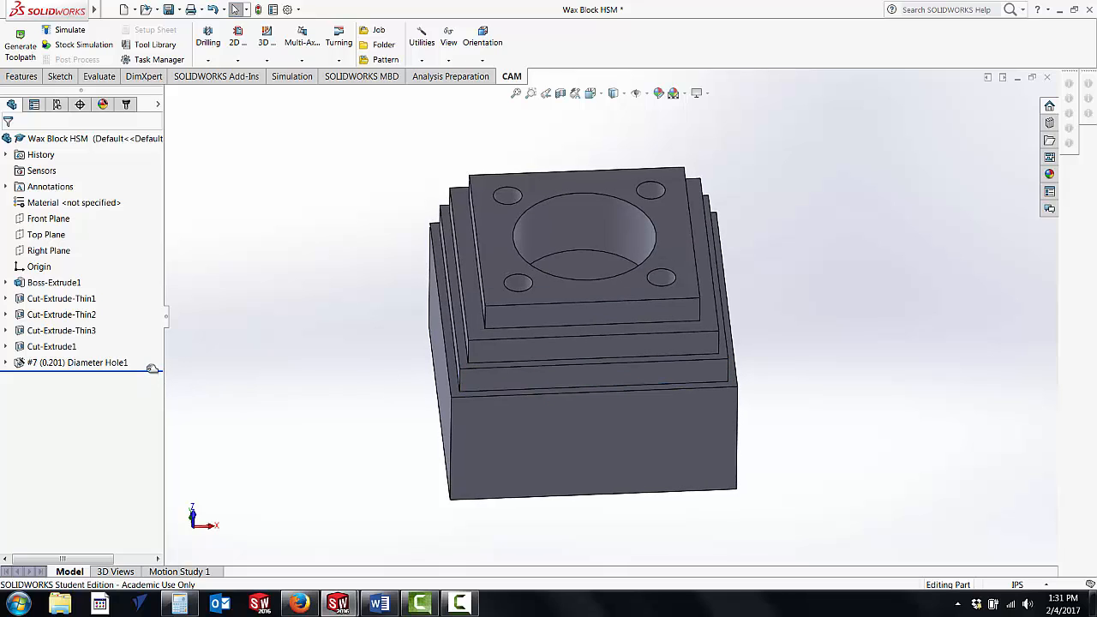
drag(148, 375, 121, 306)
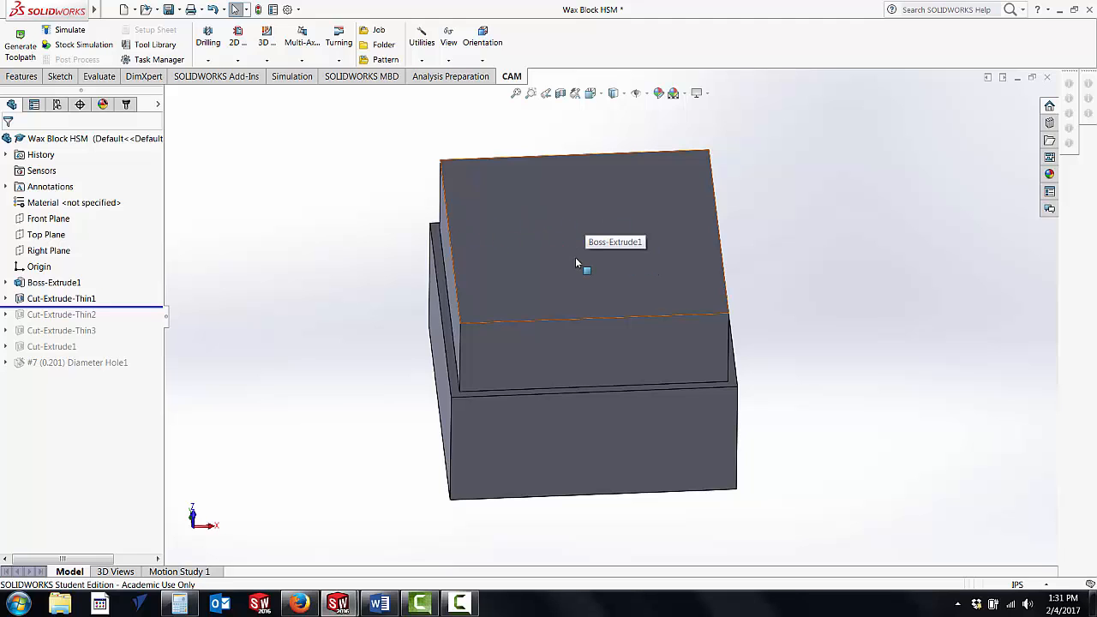
middle_drag(490, 375, 437, 343)
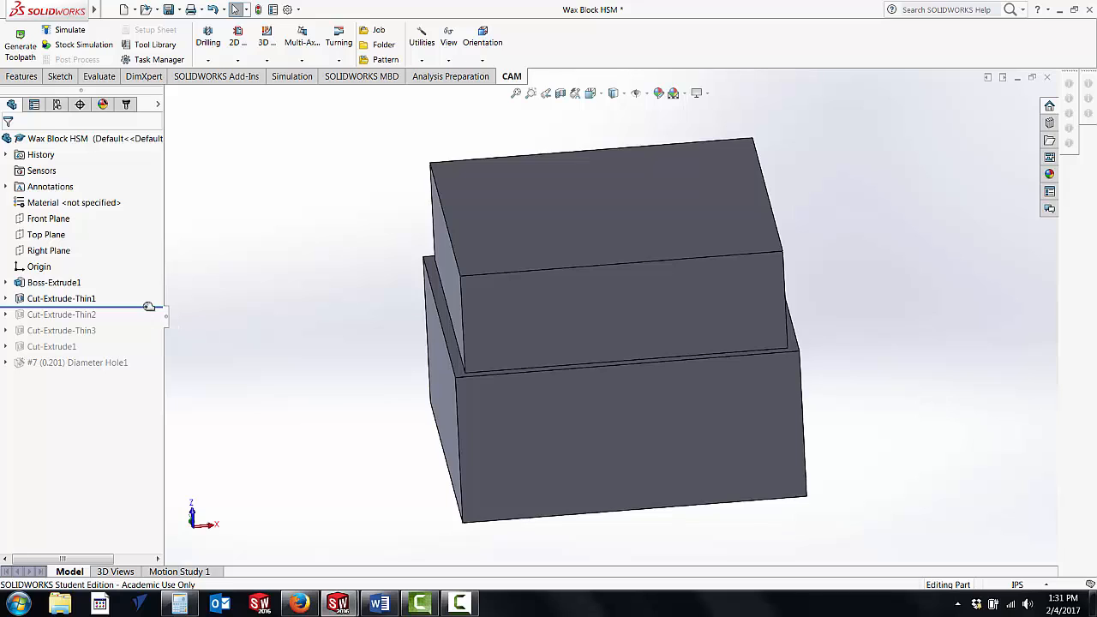
drag(148, 306, 151, 321)
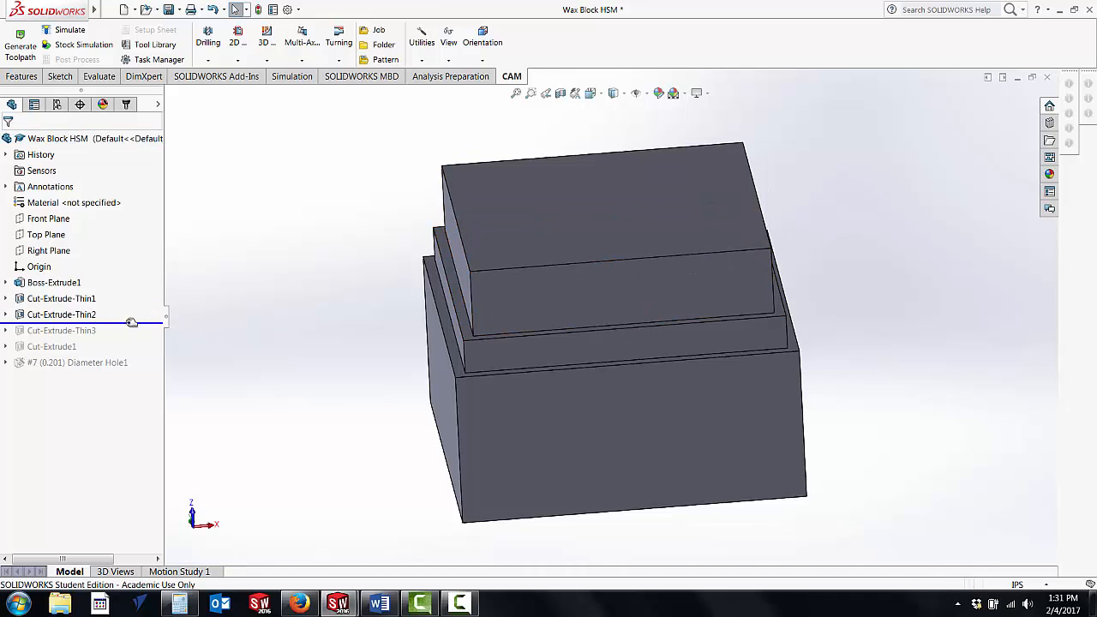
drag(131, 322, 133, 370)
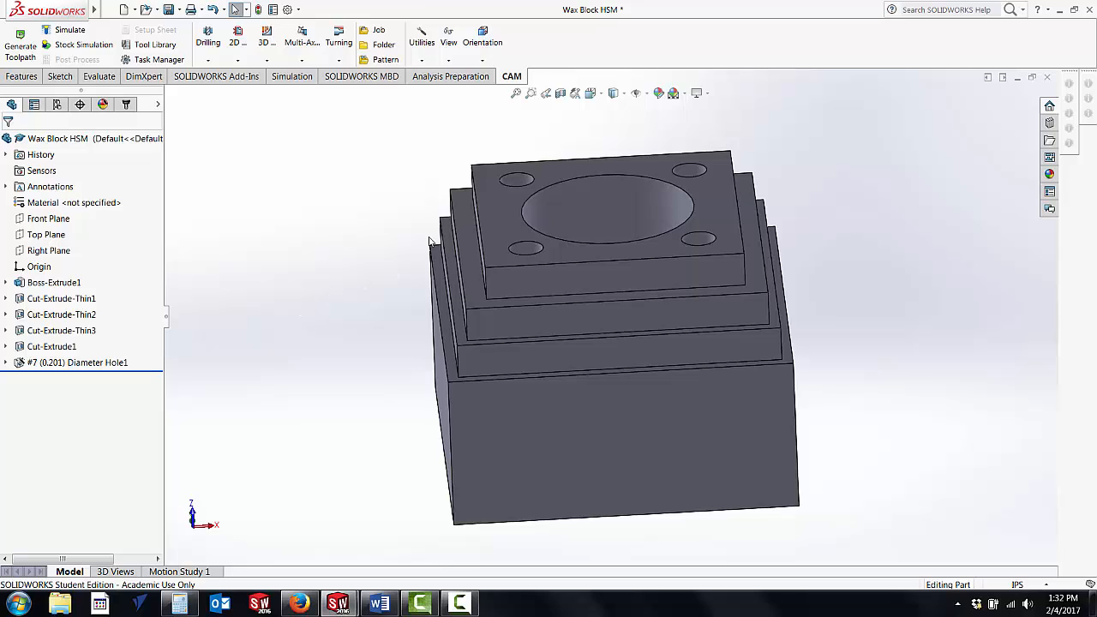
scroll(598, 301, down, 4)
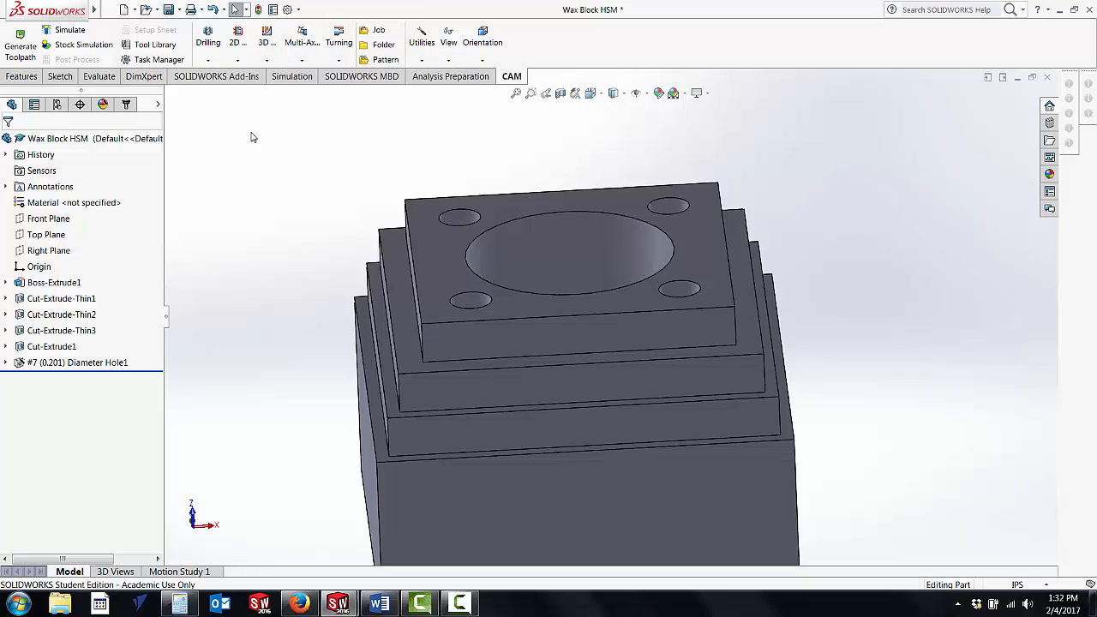
Step: Open the existing milling Job for editing and choose Fixed Size Box as its stock type
click(127, 104)
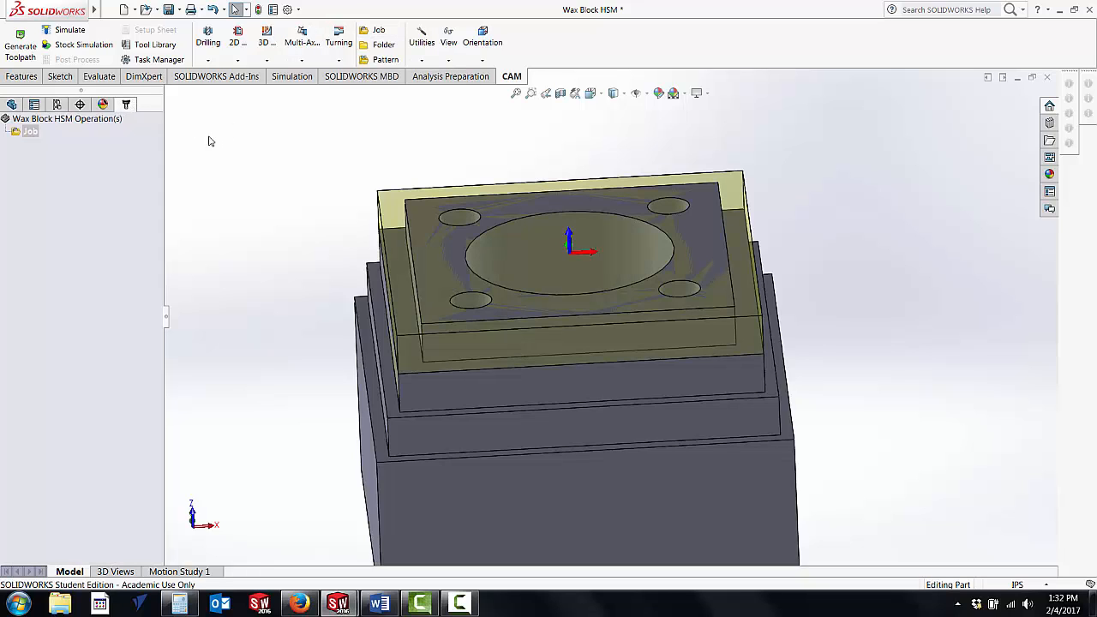
right_click(35, 134)
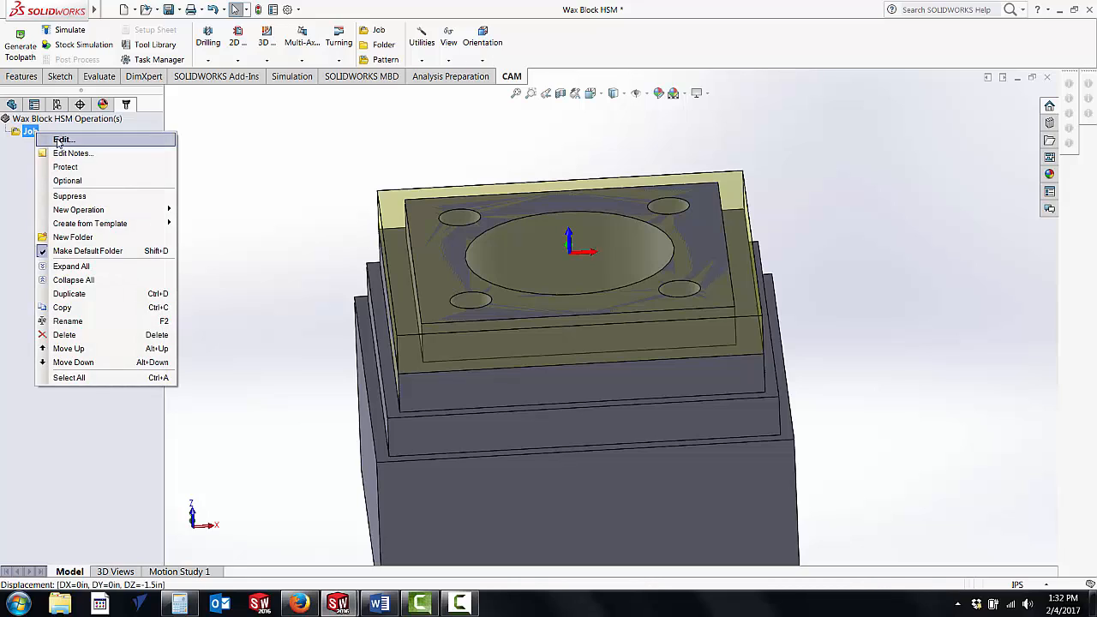
click(56, 140)
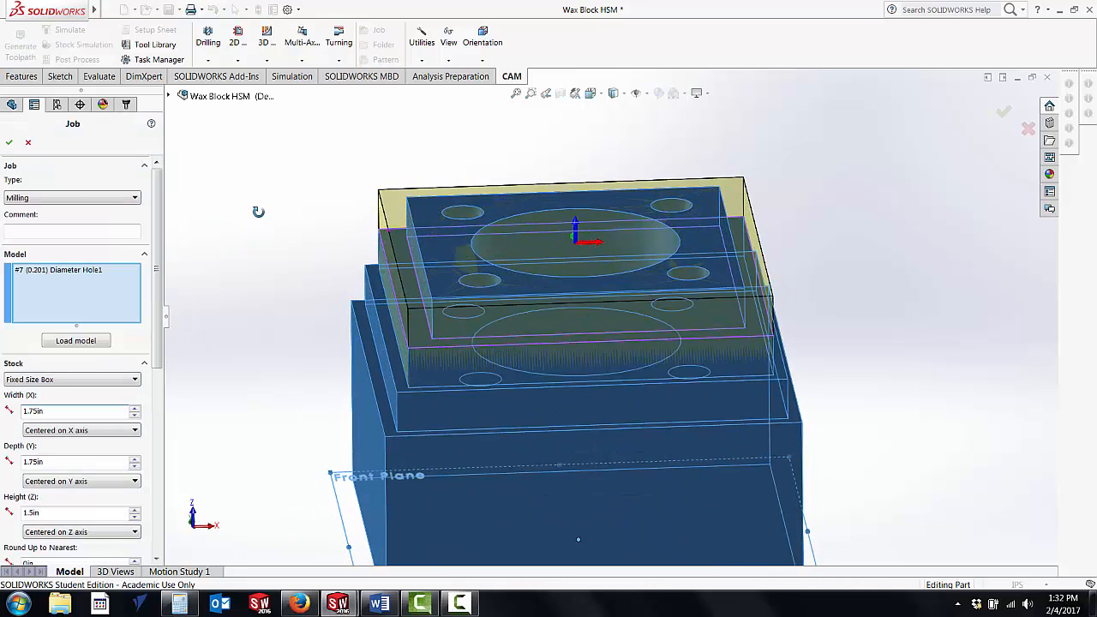
middle_drag(254, 202, 254, 191)
scroll(281, 215, down, 1)
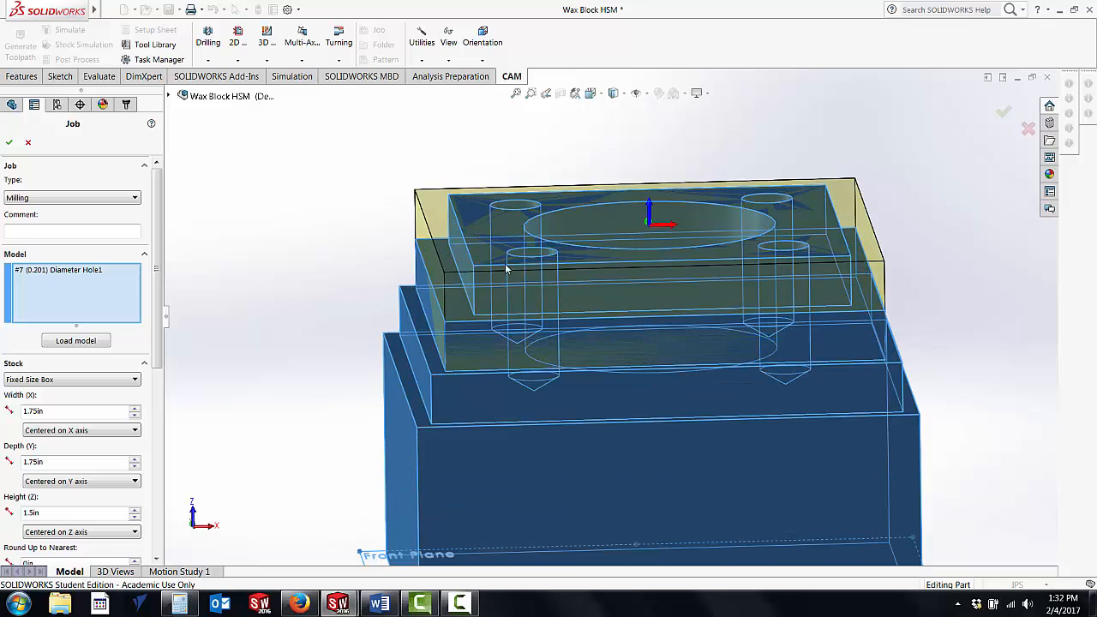
scroll(495, 298, down, 1)
mouse_move(495, 298)
middle_down()
mouse_move(480, 295)
mouse_move(485, 311)
middle_up()
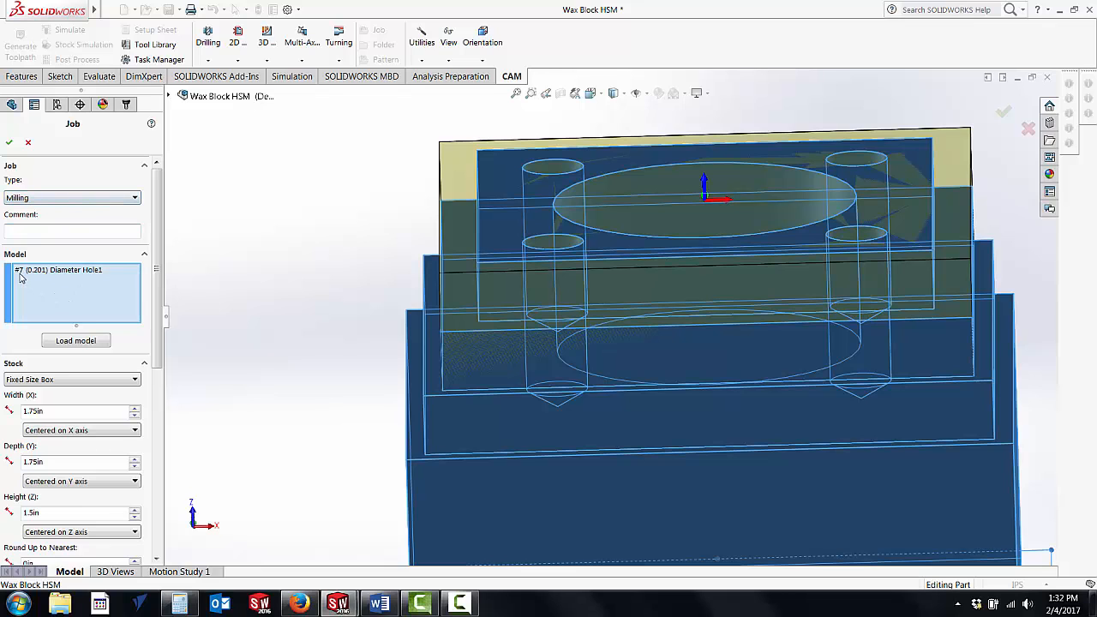
scroll(161, 257, down, 3)
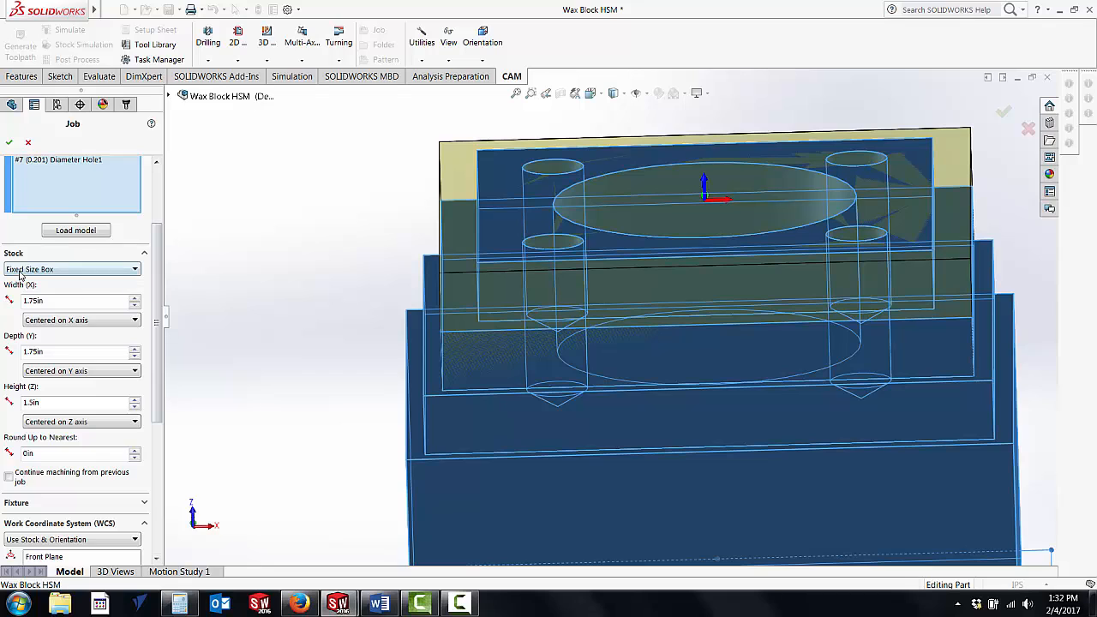
click(133, 270)
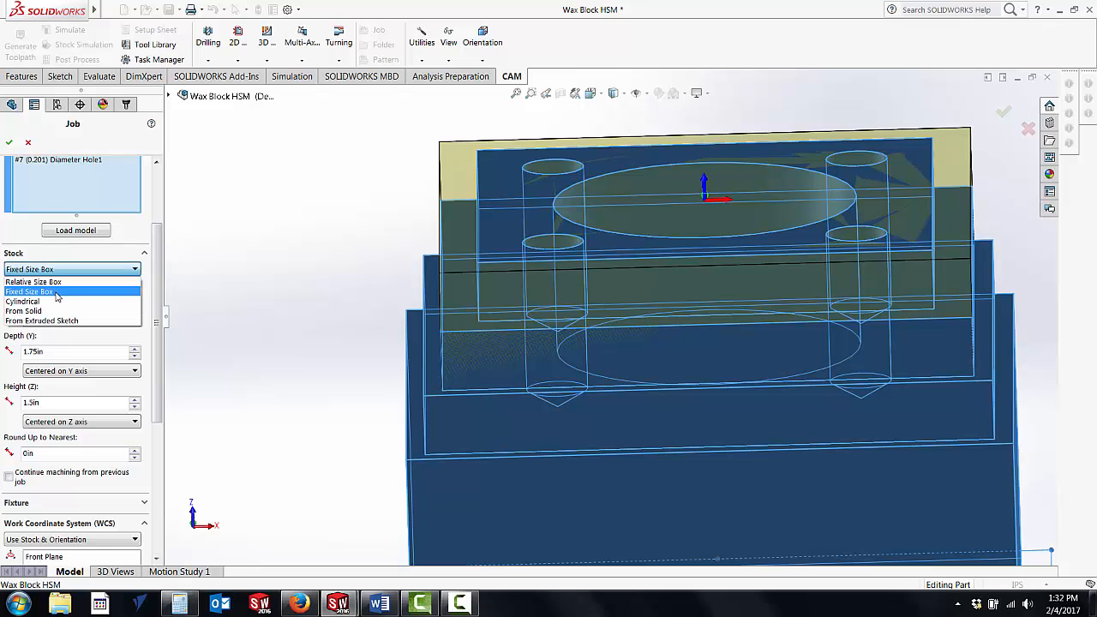
click(58, 292)
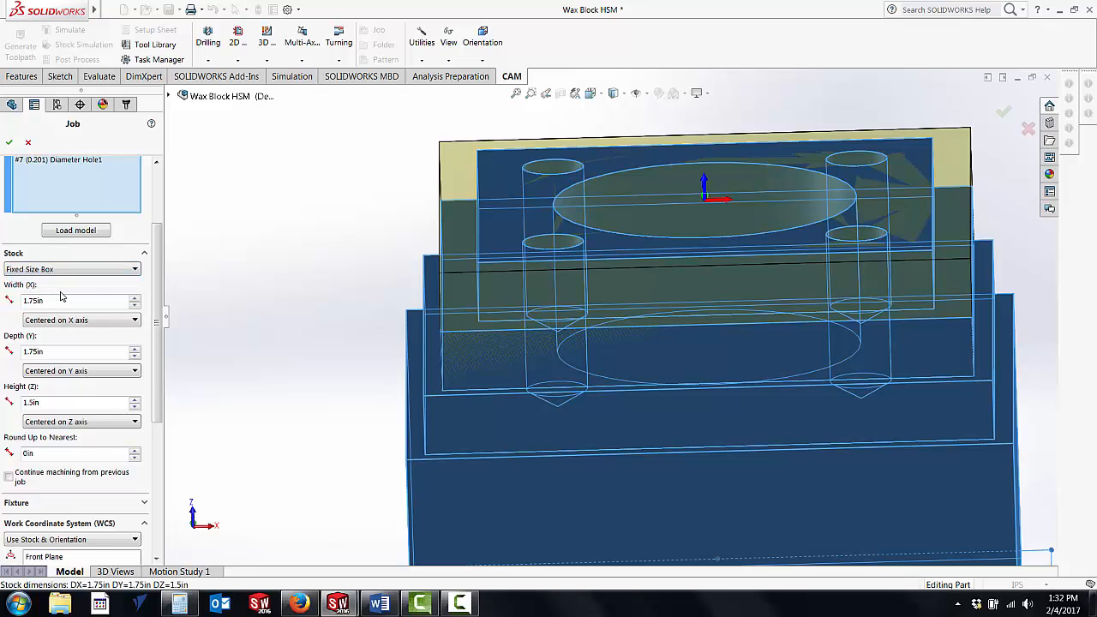
click(46, 300)
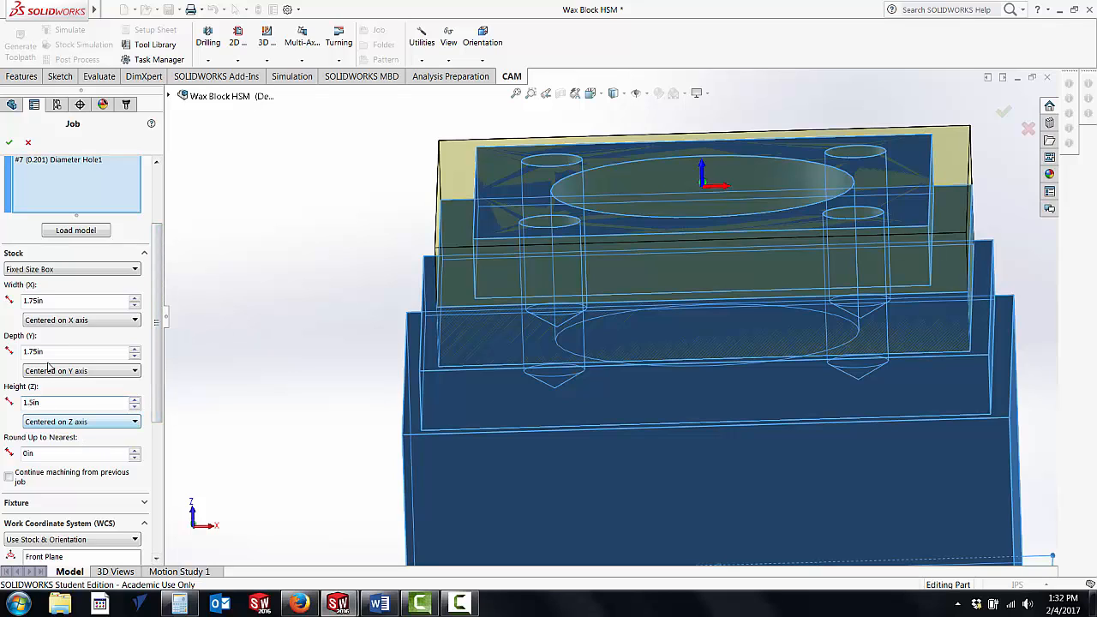
Step: Set the work coordinate system origin to the Top Center of the stock and accept the Job settings
drag(161, 377, 167, 498)
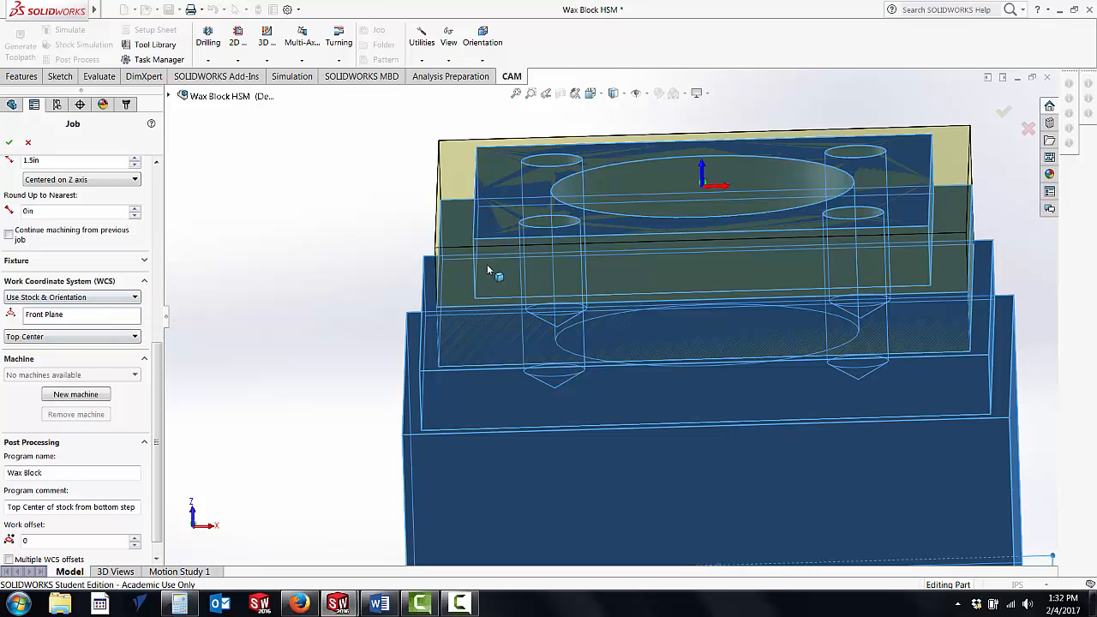
middle_drag(487, 264, 477, 302)
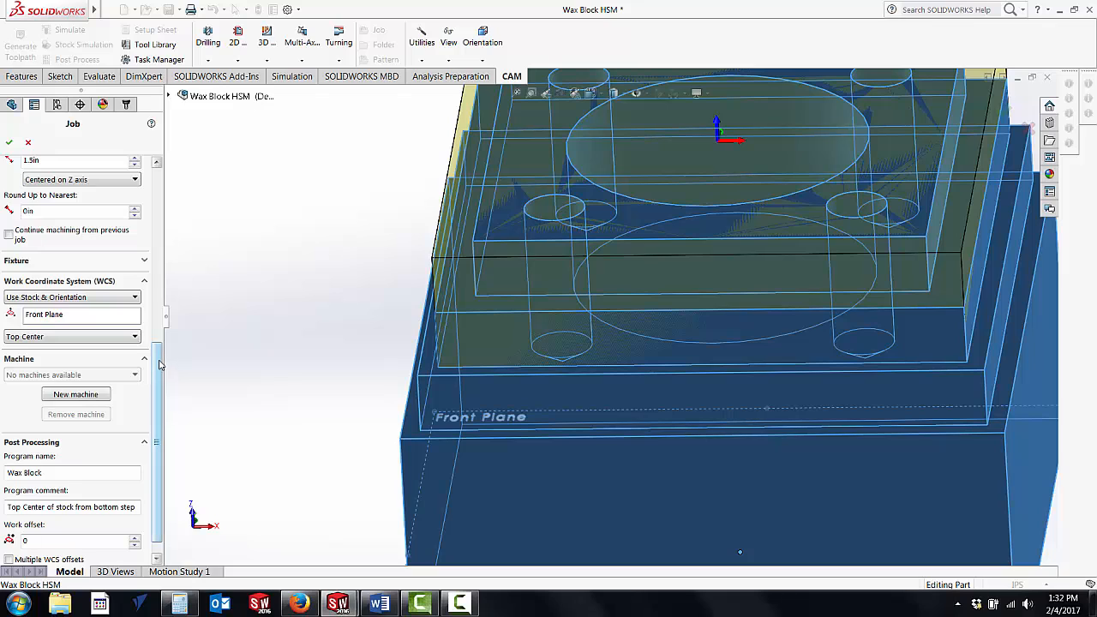
drag(159, 361, 159, 381)
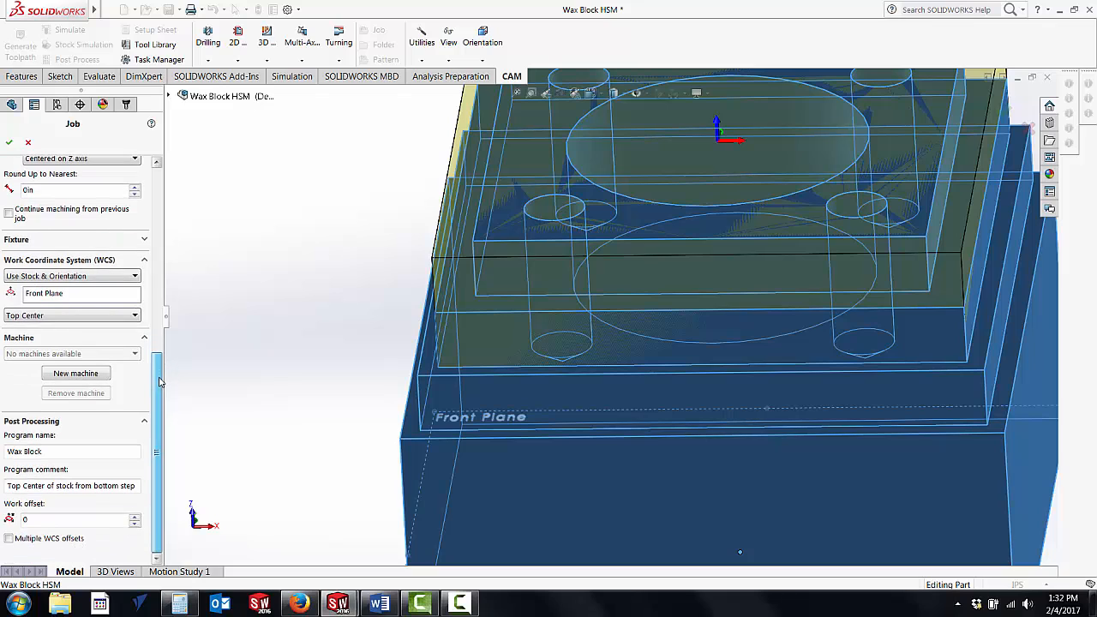
click(136, 316)
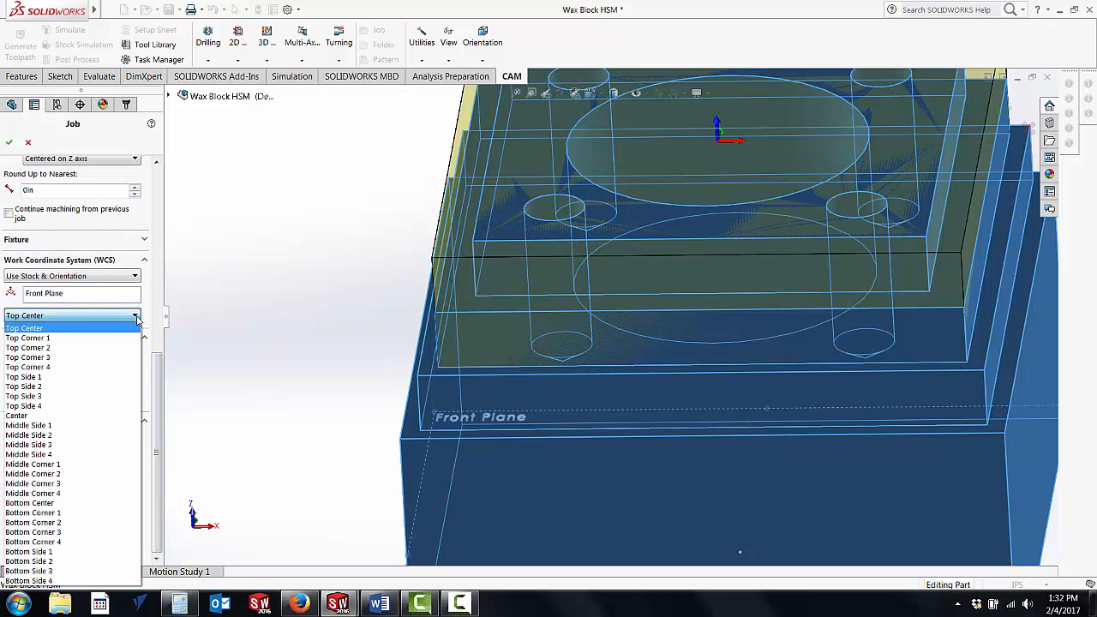
click(44, 328)
scroll(386, 253, up, 5)
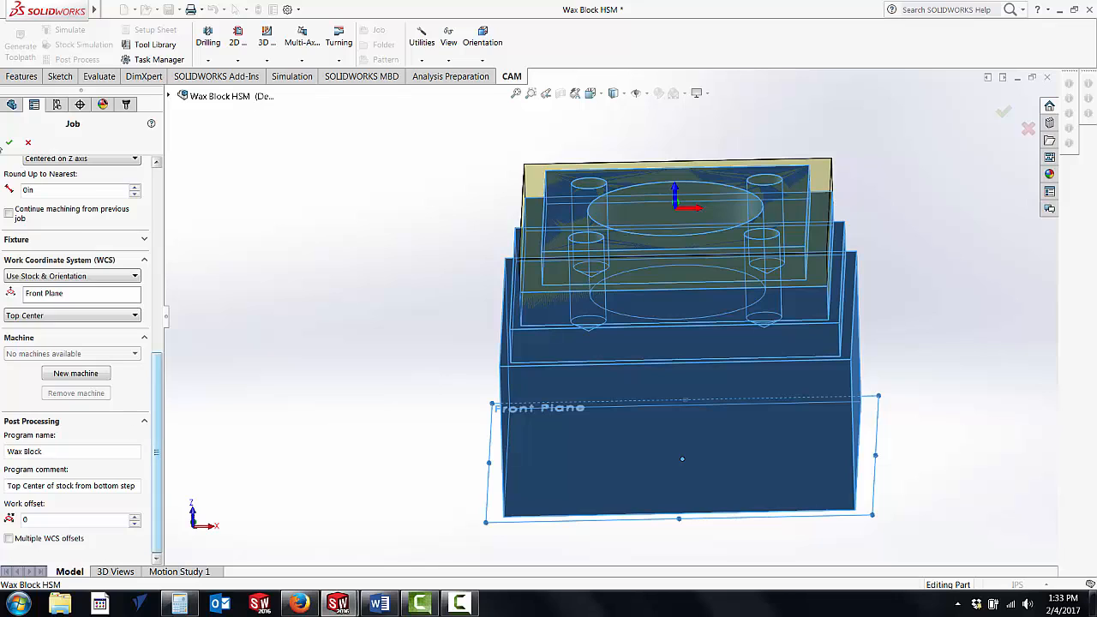
click(9, 142)
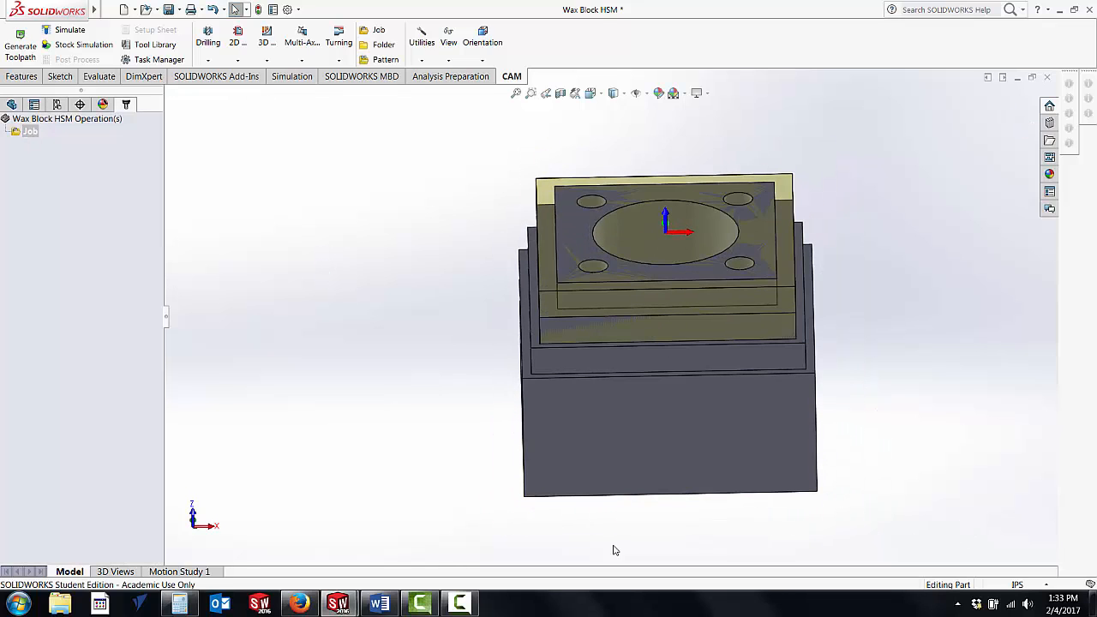
Step: Add a new Drill operation to the Job and open the tool library to choose its tool
scroll(569, 356, down, 2)
middle_drag(565, 353, 555, 403)
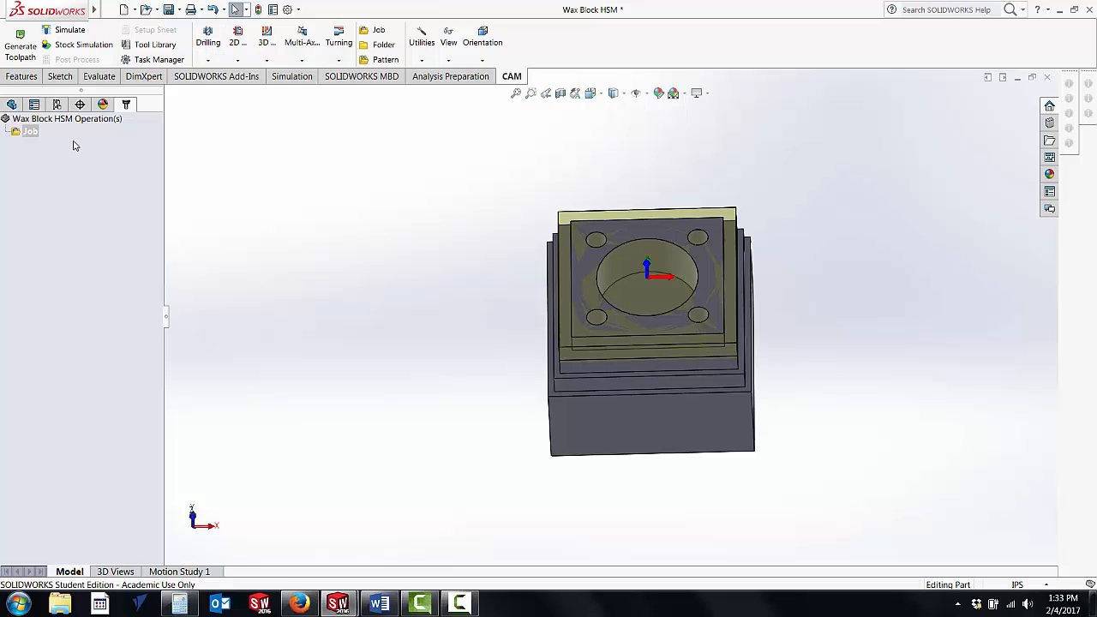
right_click(29, 133)
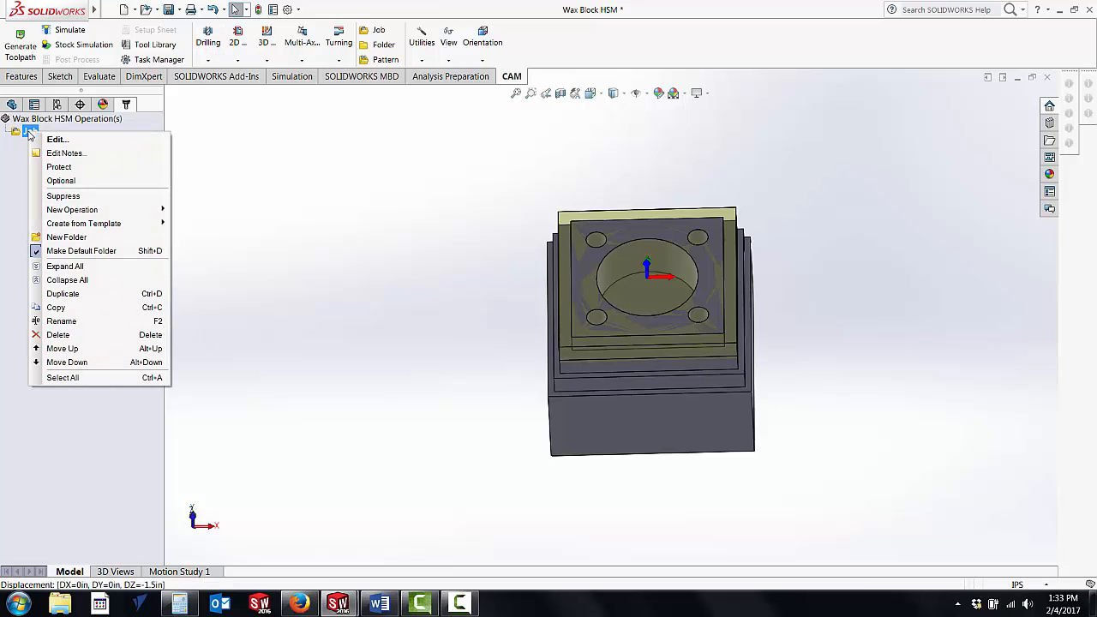
mouse_move(48, 212)
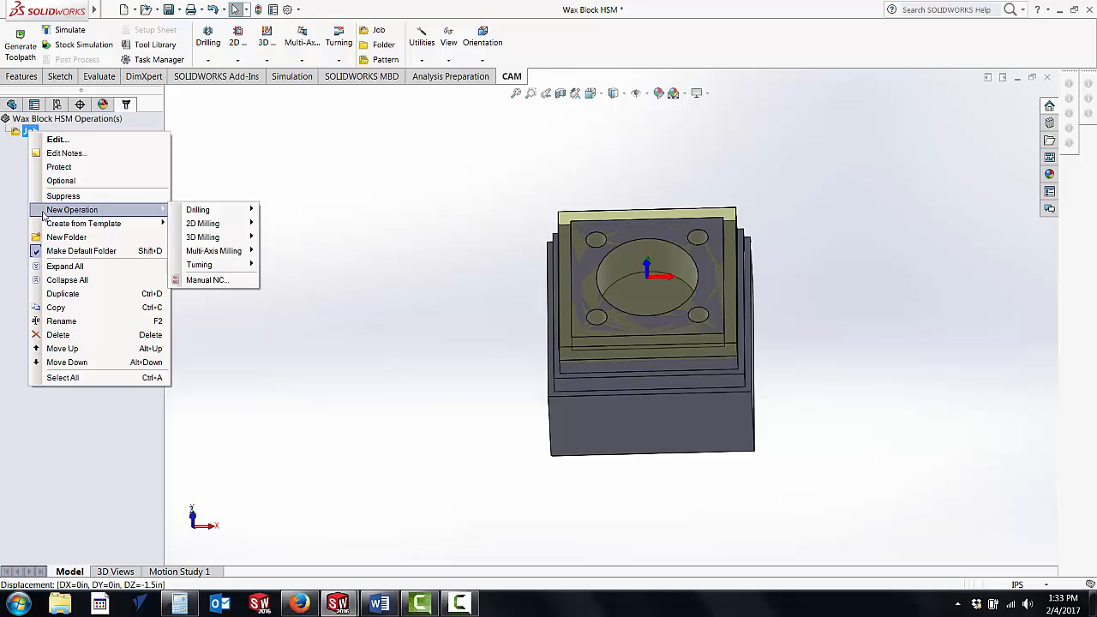
mouse_move(193, 212)
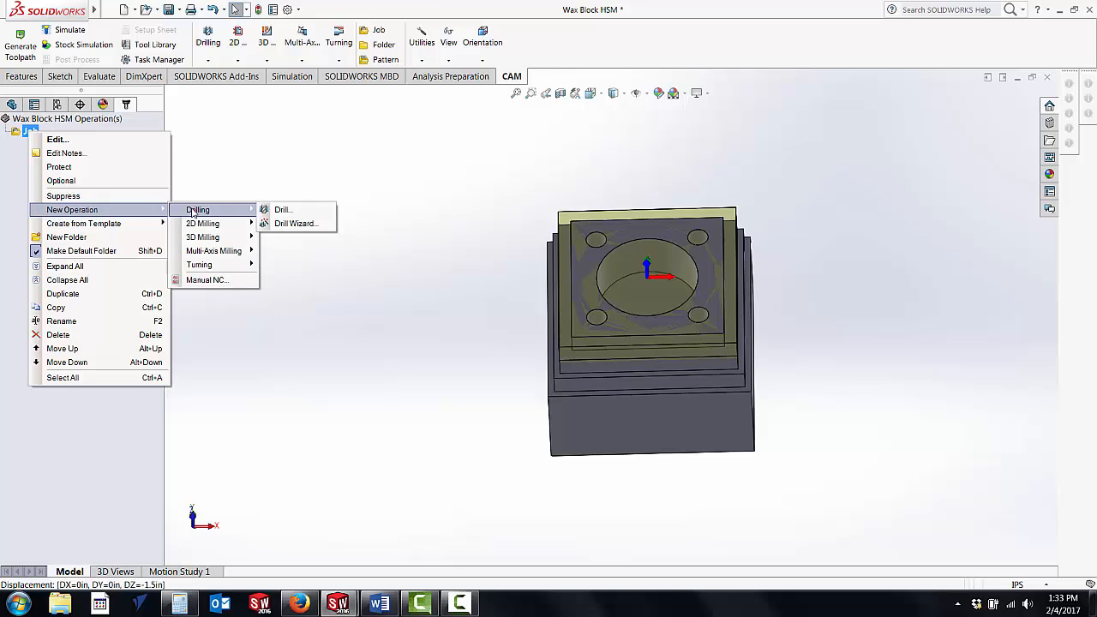
click(266, 212)
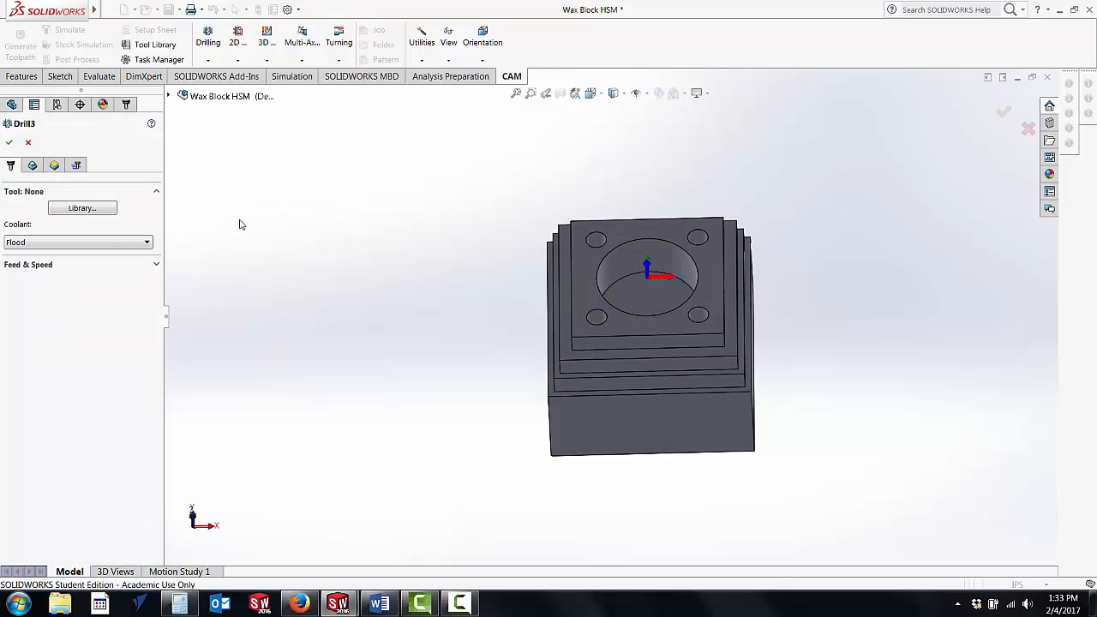
click(78, 209)
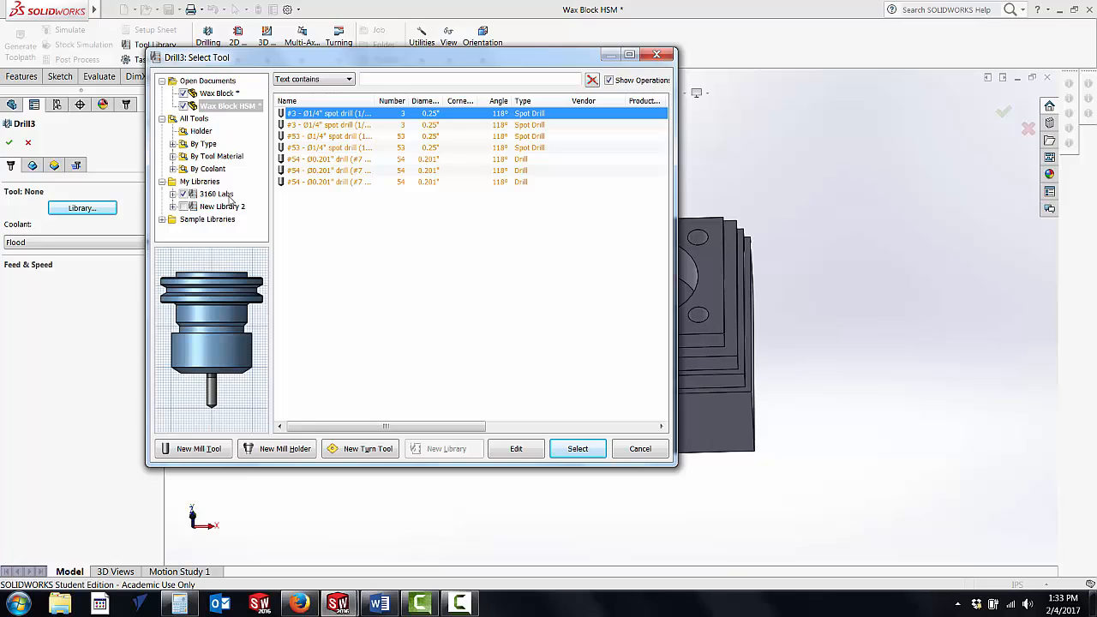
Step: Browse all tools by type for spot drills and examine the options for the 1/4" 90° spot drill
click(173, 145)
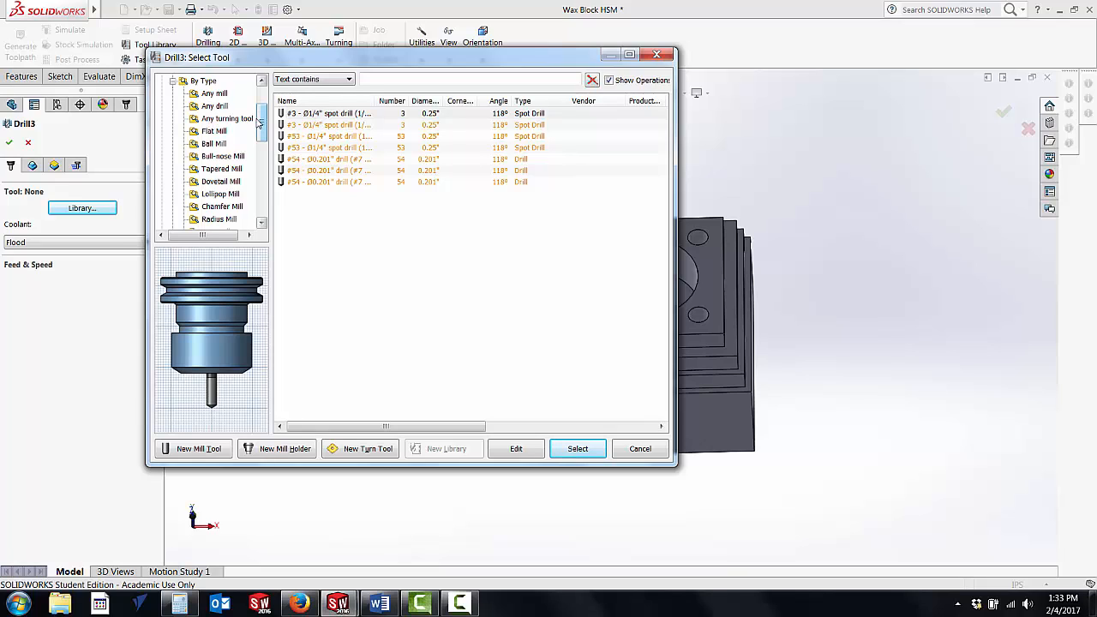
drag(263, 123, 263, 148)
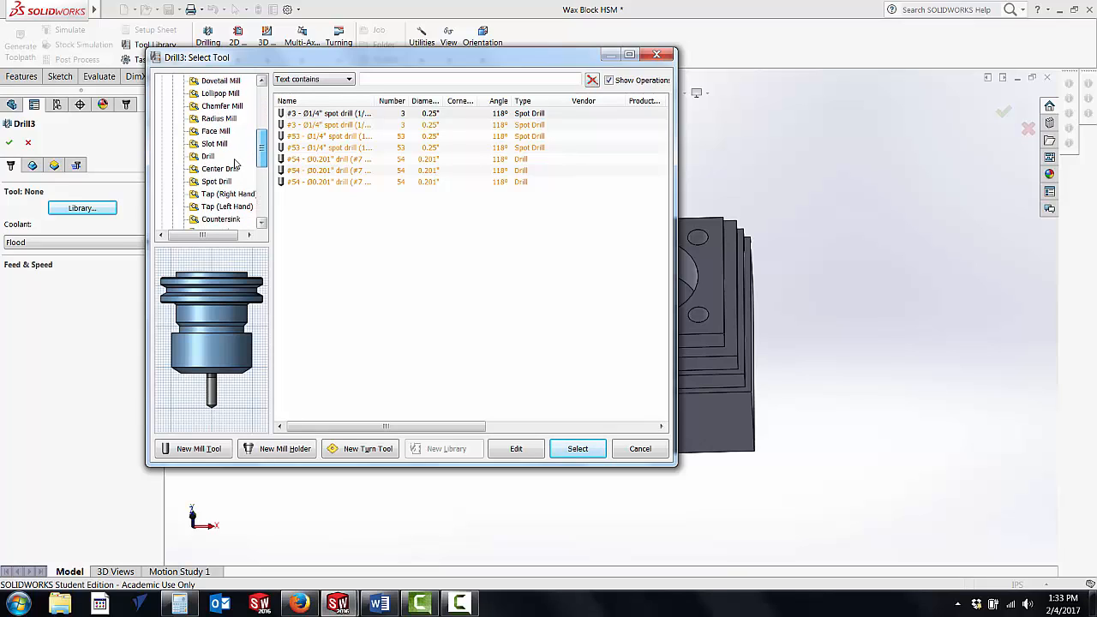
click(216, 182)
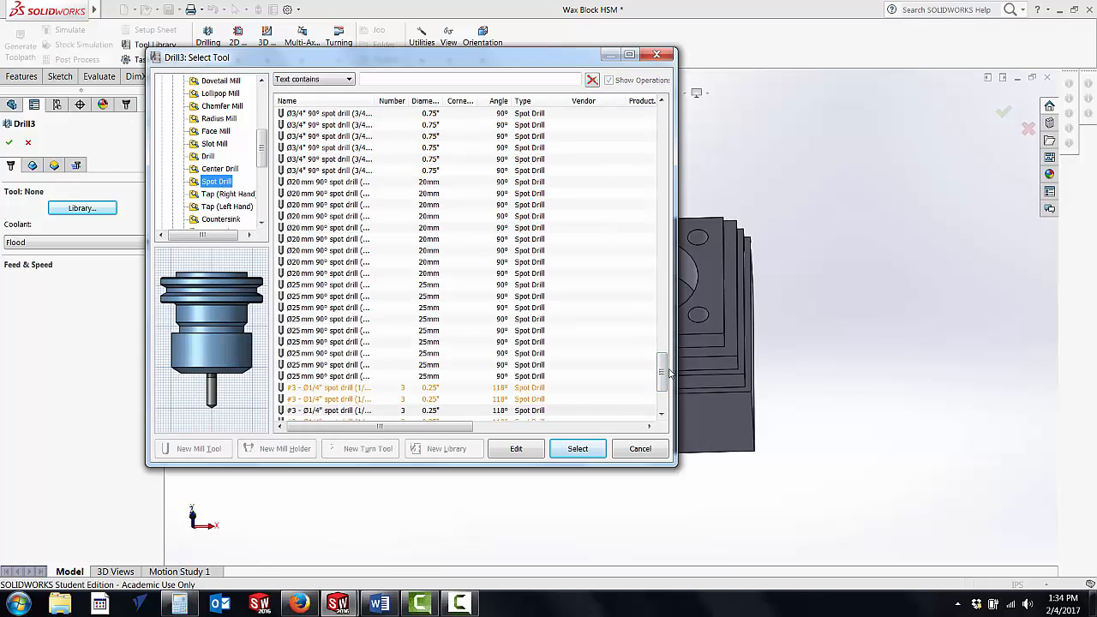
drag(670, 376, 662, 221)
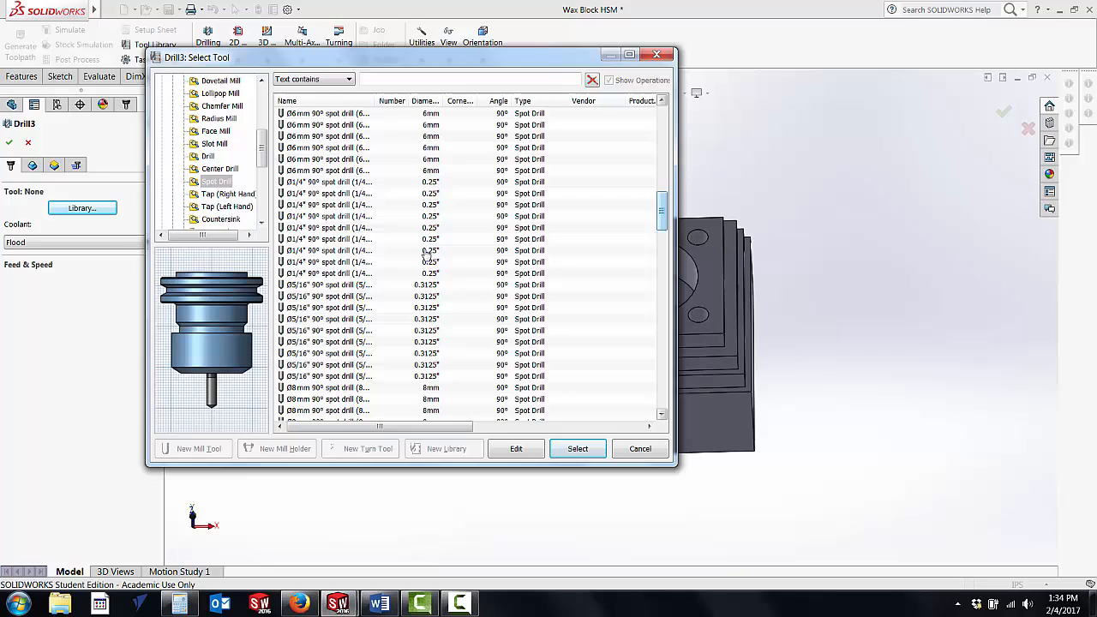
right_click(318, 182)
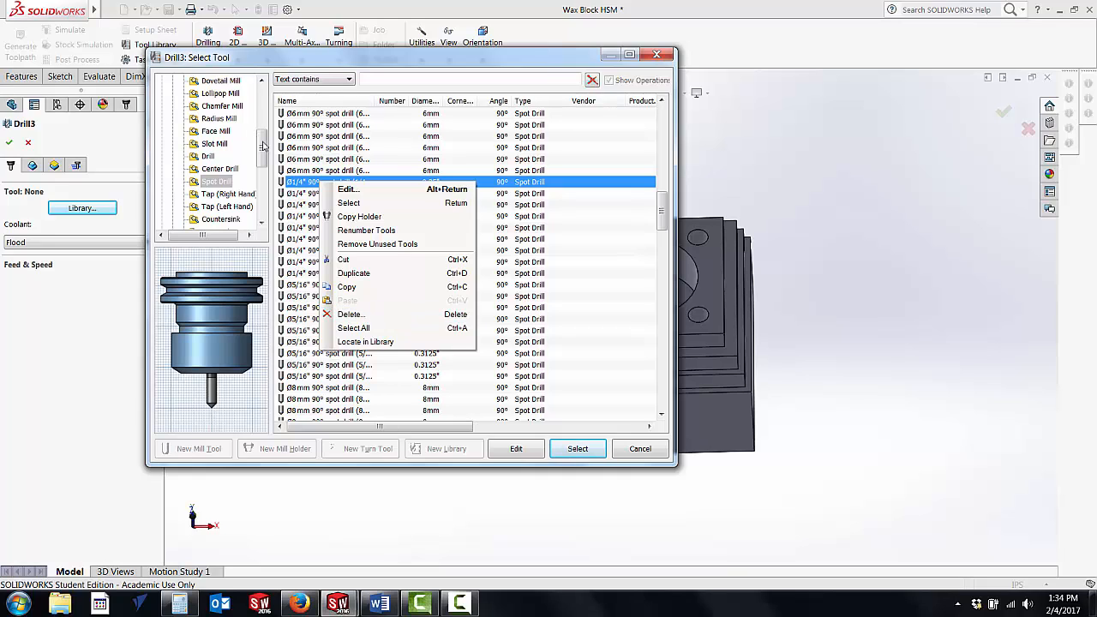
Step: Find the #53 1/4" spot drill in the 3160 Labs library and open its tool definition for editing
drag(262, 146, 261, 196)
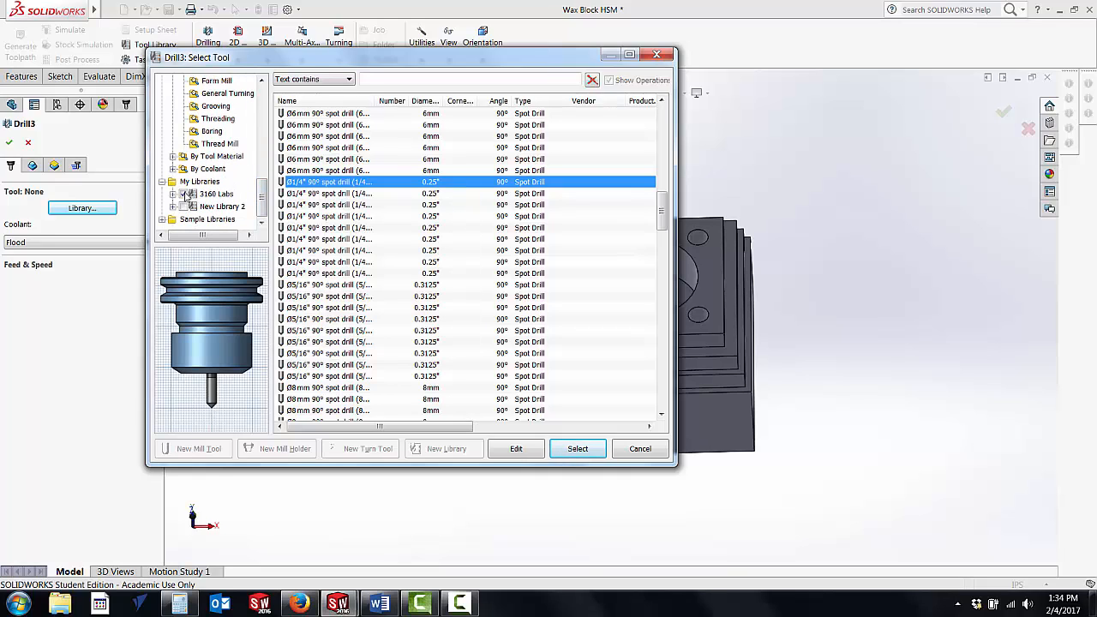
click(215, 194)
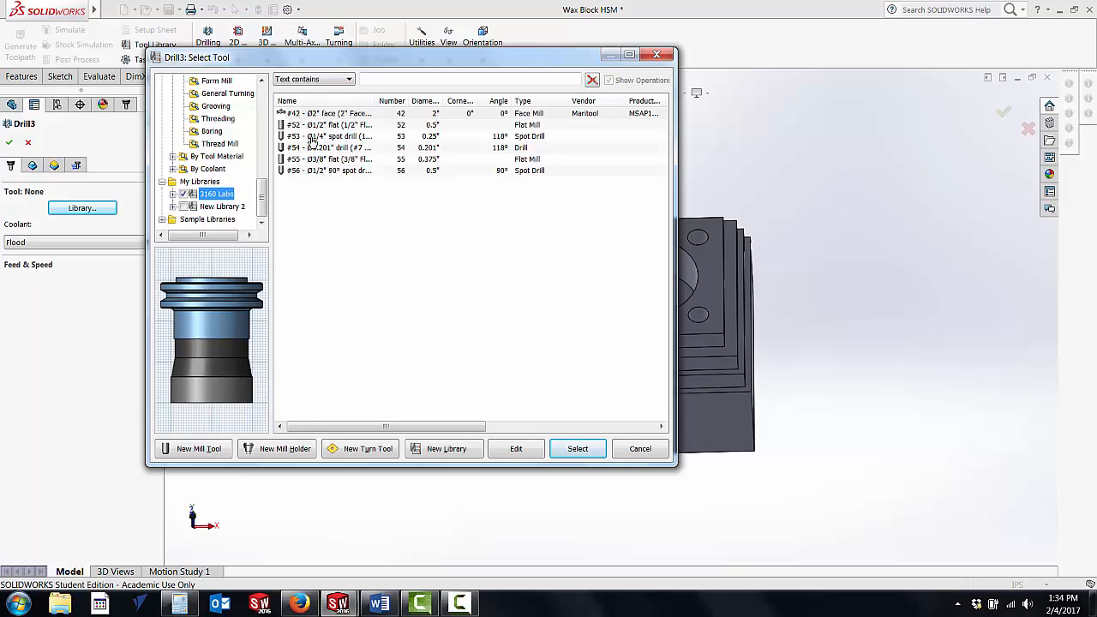
click(336, 139)
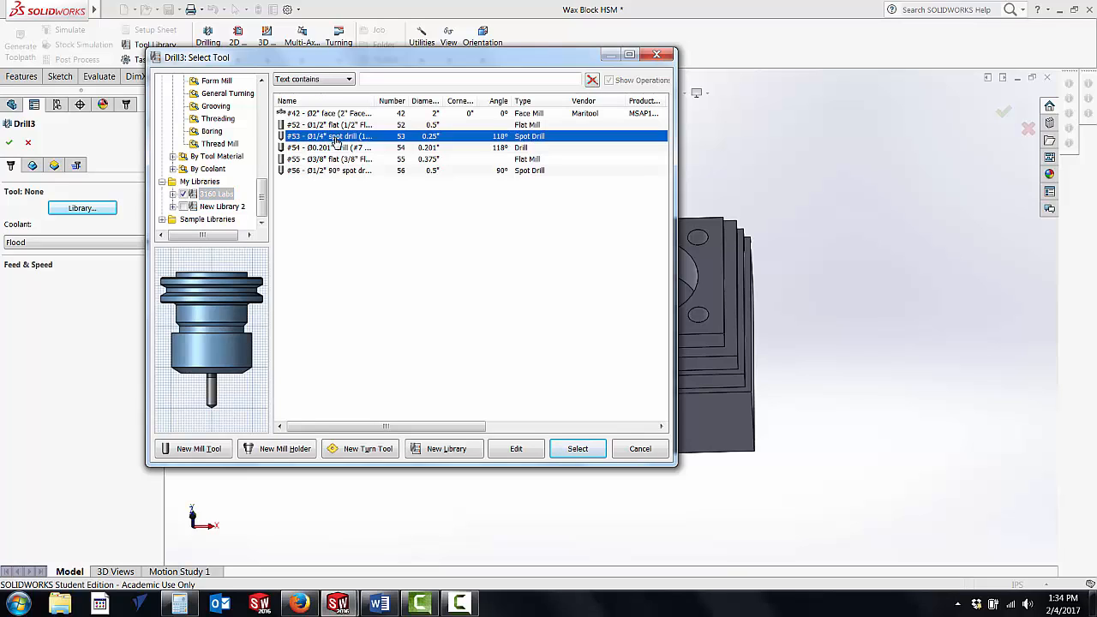
click(517, 446)
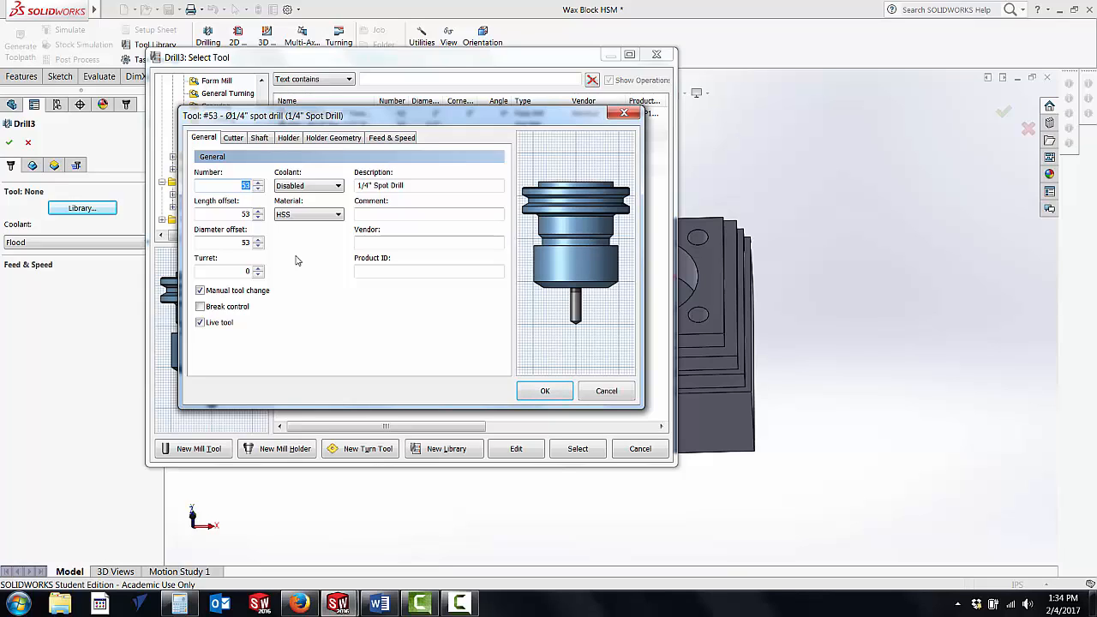
Step: Review the spot drill's cutter, shaft, holder, holder geometry, and feed and speed settings
click(234, 138)
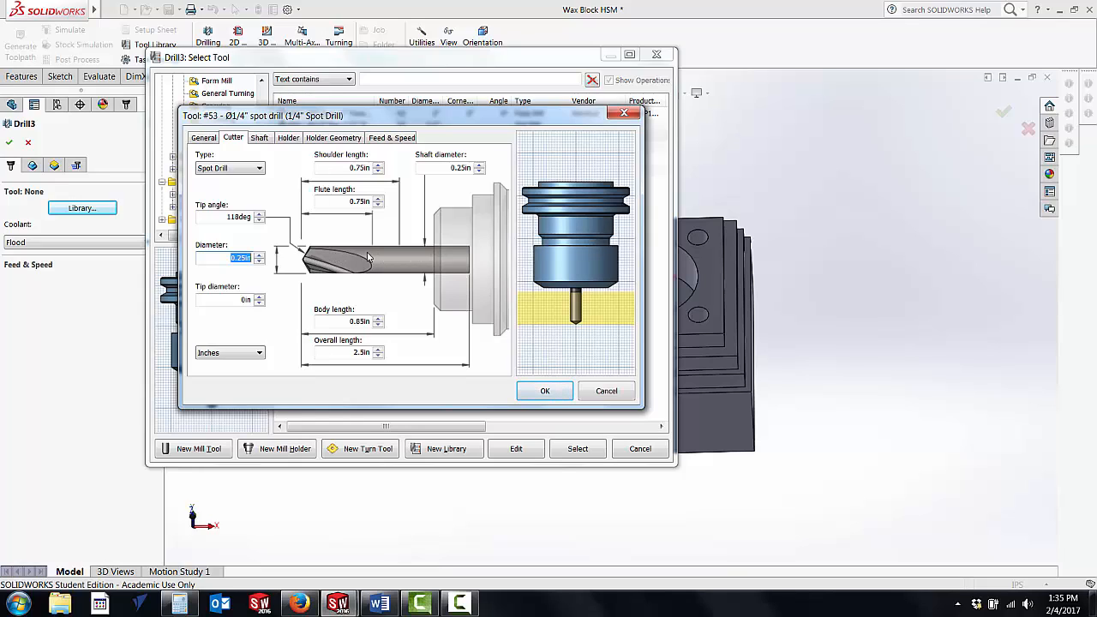
click(262, 139)
click(289, 139)
click(330, 139)
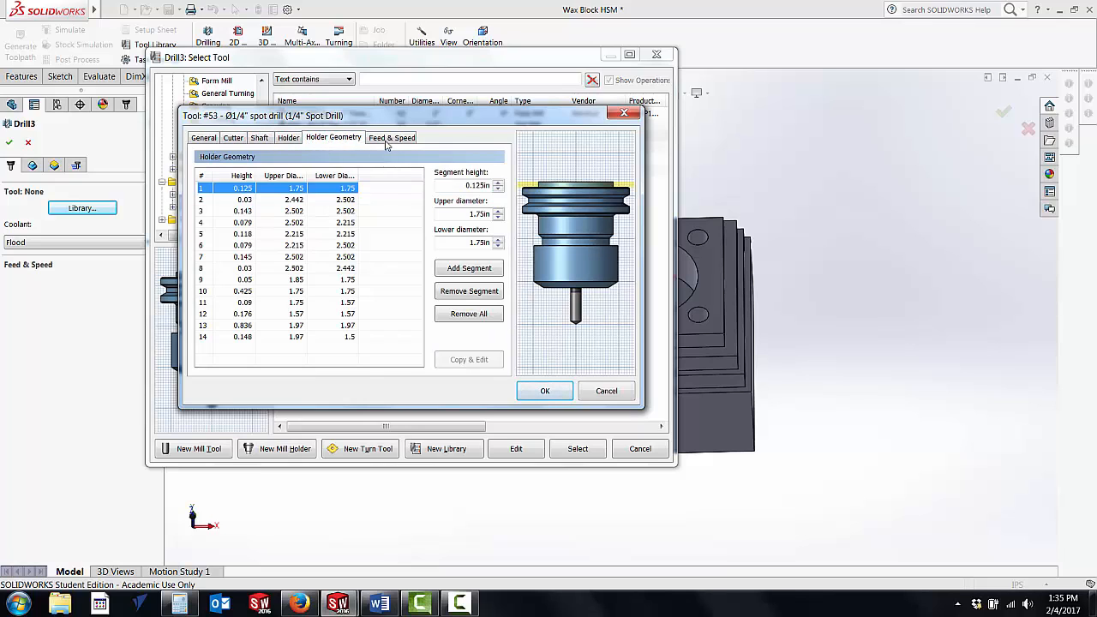
click(393, 139)
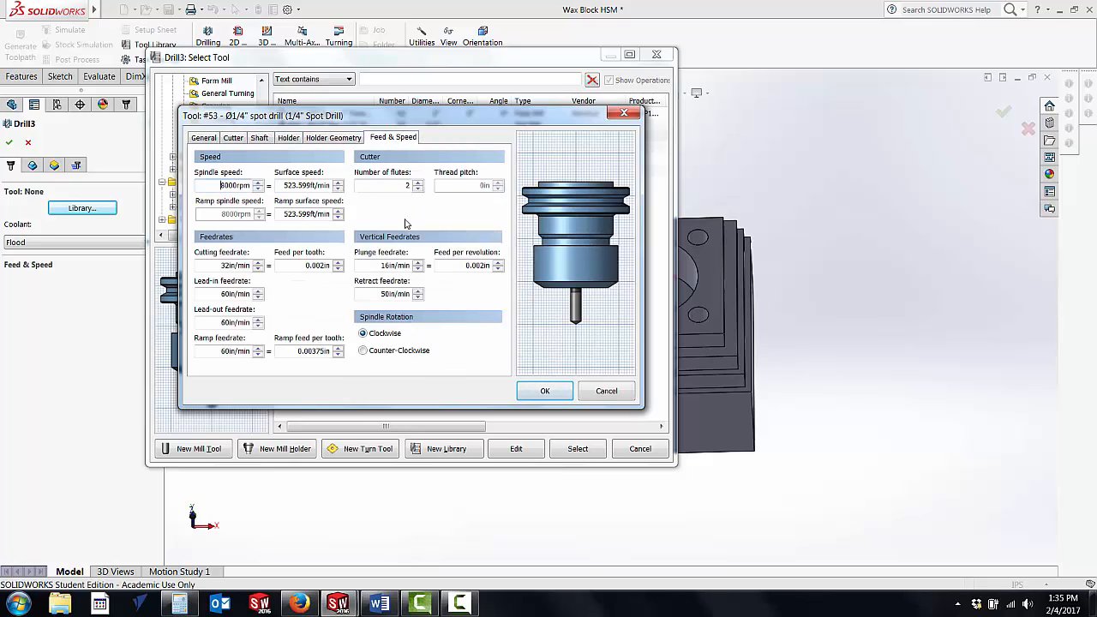
Step: Switch to the Word document of speed and feed formulas, examine the RPM and milling feed formulas, and return to SOLIDWORKS
click(376, 604)
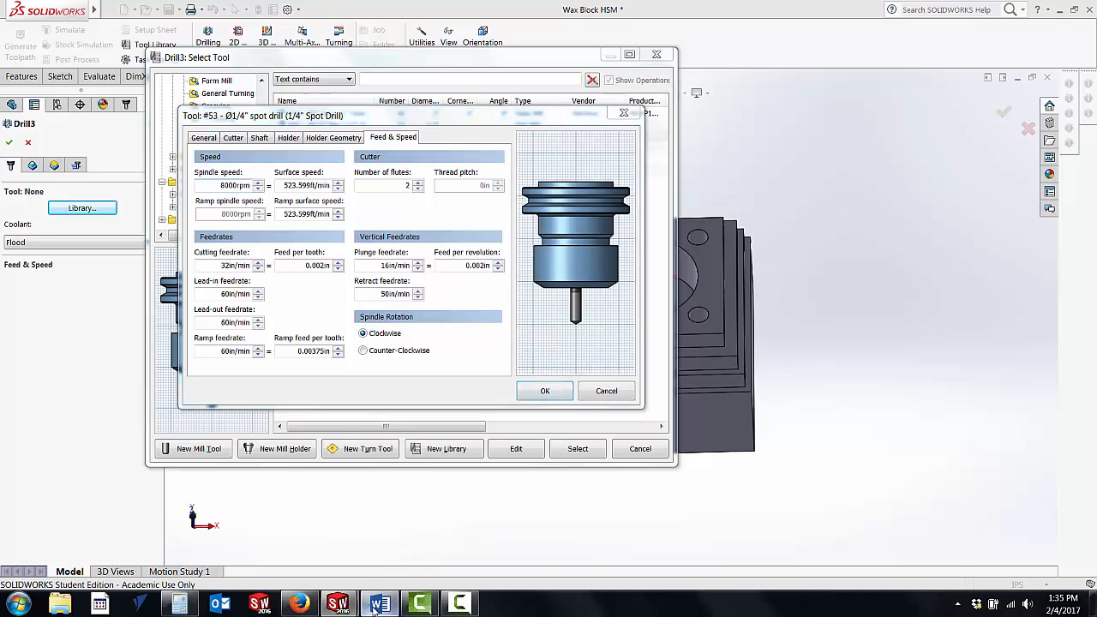
scroll(542, 343, up, 15)
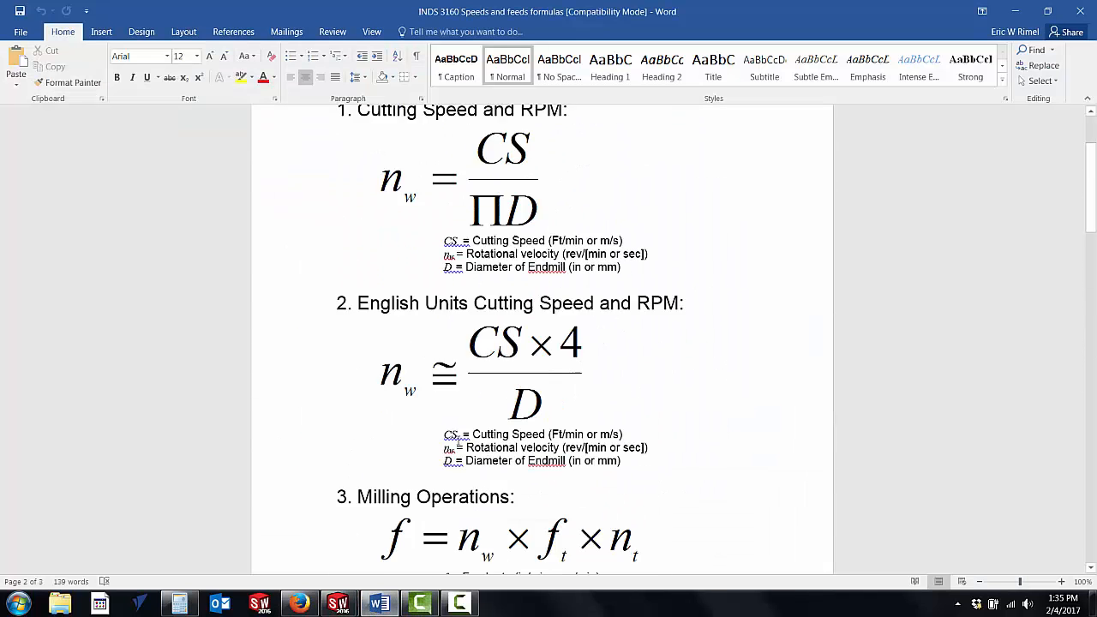
scroll(456, 440, up, 3)
scroll(456, 439, down, 1)
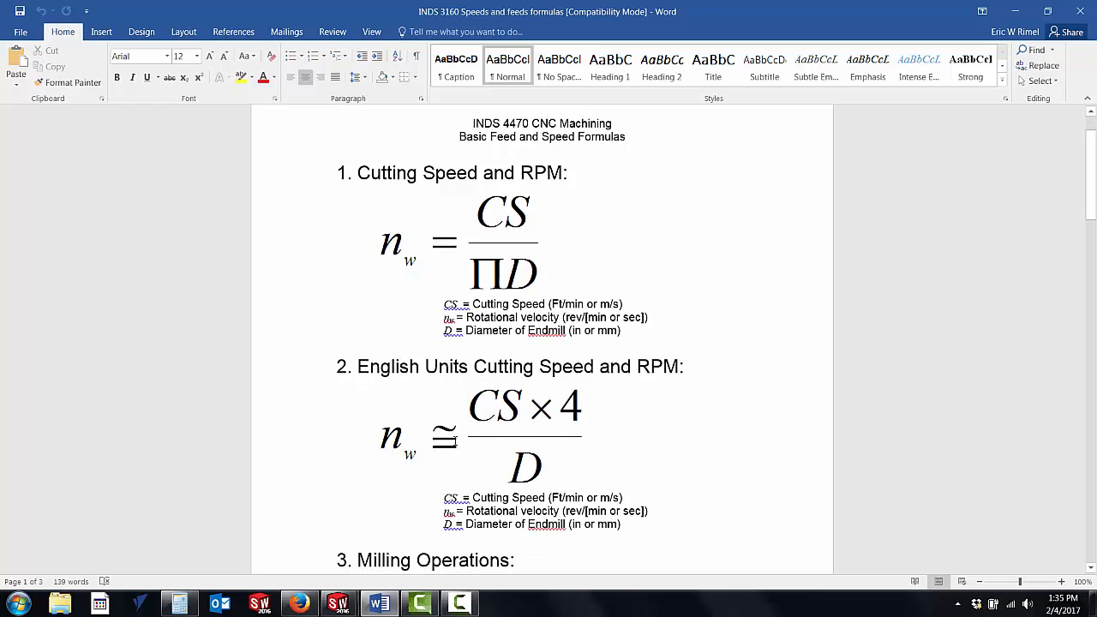
scroll(456, 439, down, 1)
scroll(455, 440, down, 2)
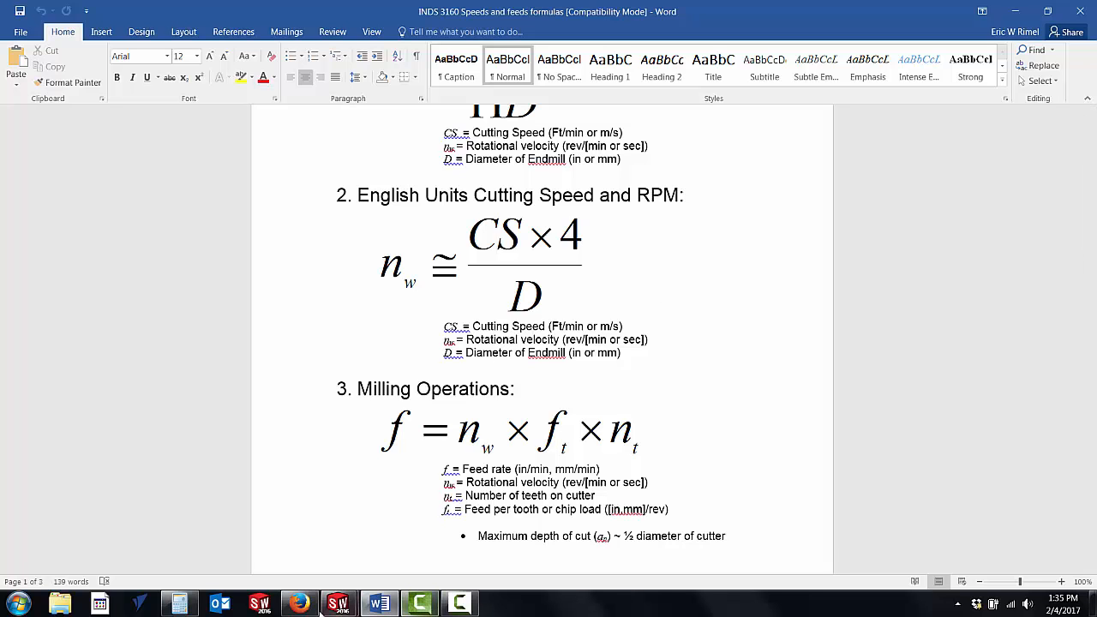
click(380, 605)
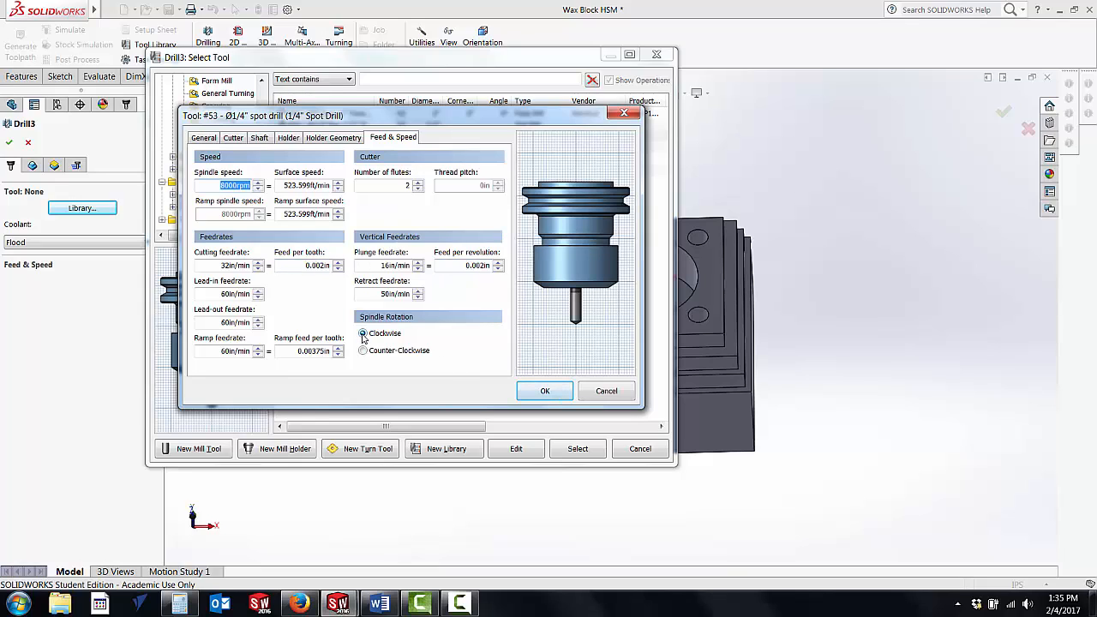
Step: Accept the tool definition and assign the #53 1/4" spot drill to the Drill operation
click(533, 390)
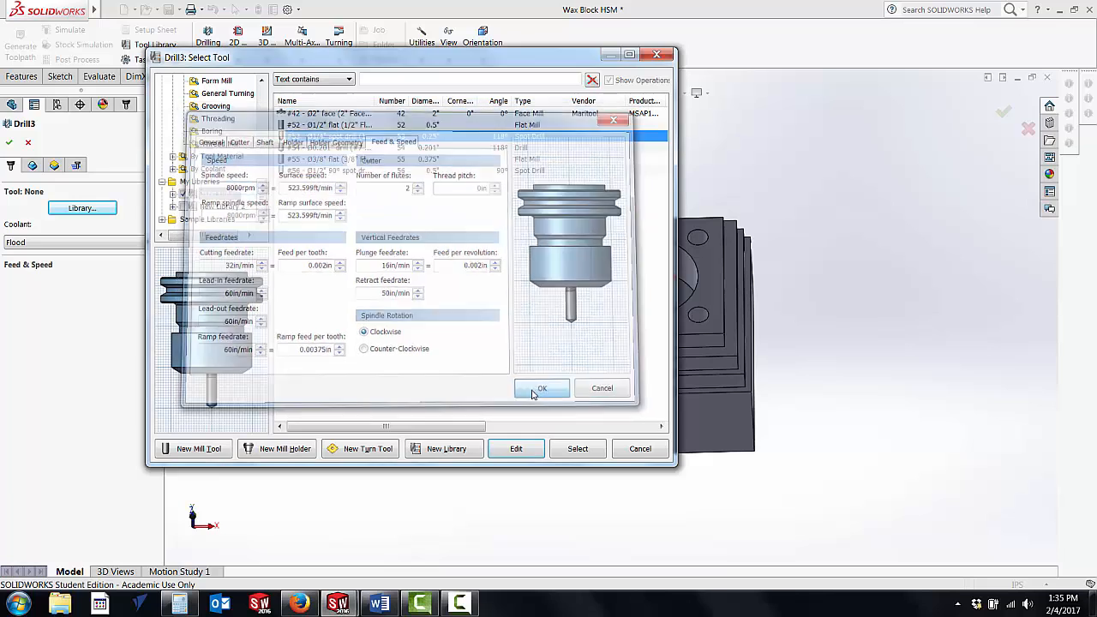
click(575, 449)
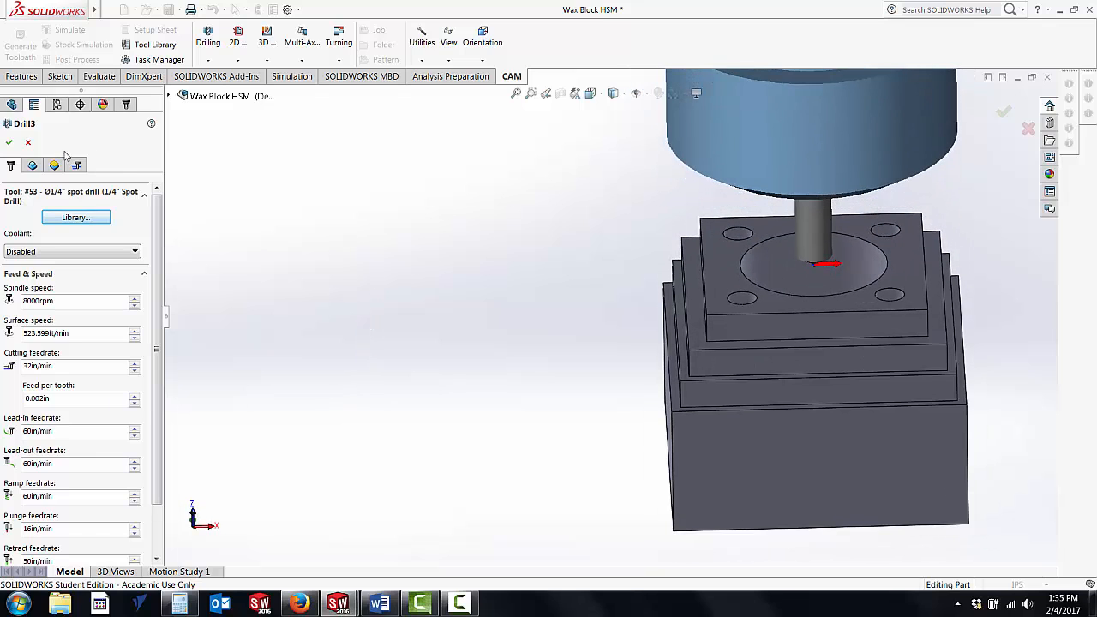
Step: Pick one small corner hole on the block's top face as drilling geometry and include all holes of the same diameter
click(32, 167)
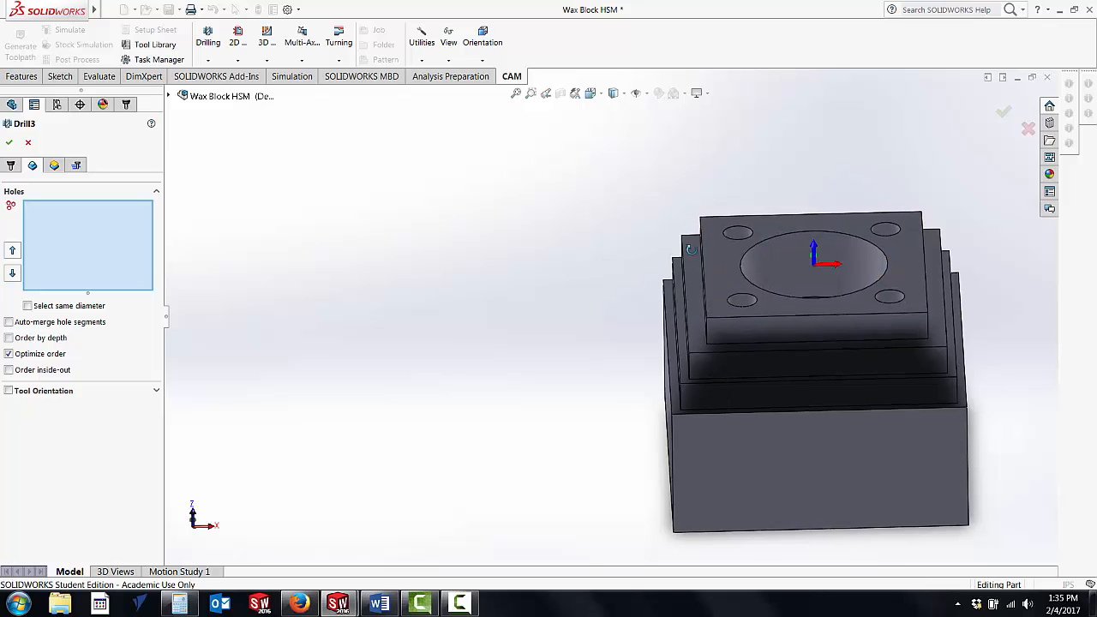
click(742, 228)
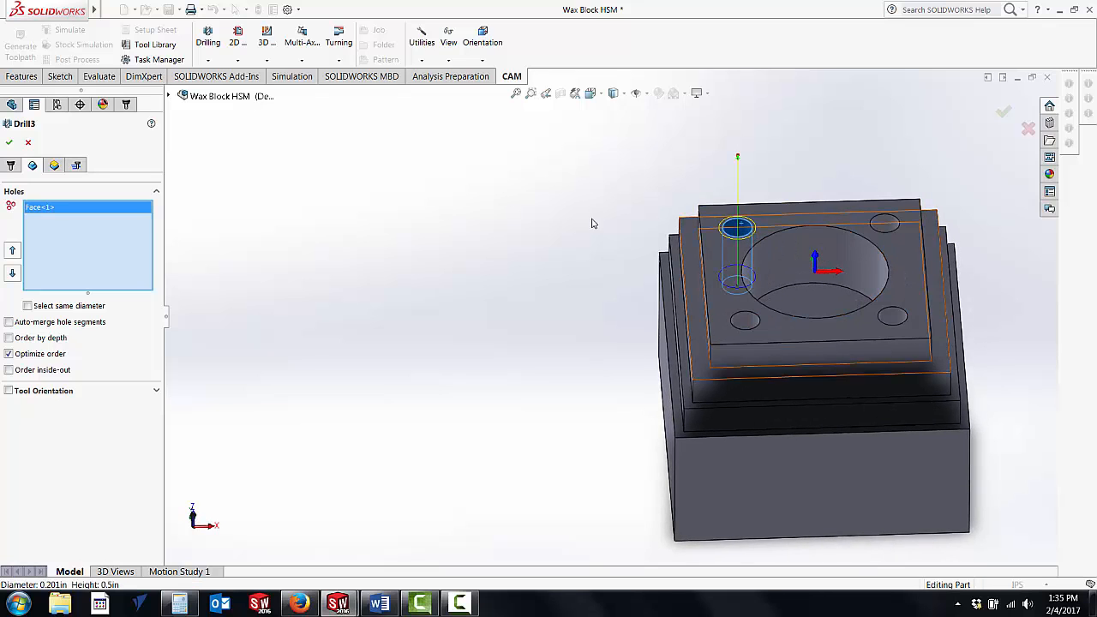
middle_drag(526, 220, 493, 238)
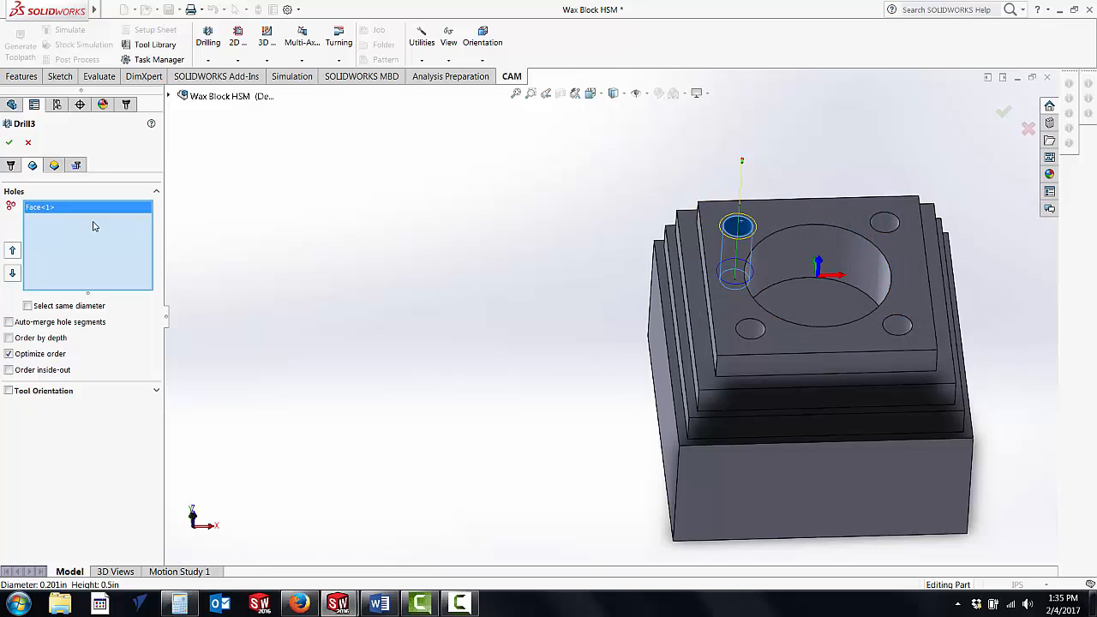
click(27, 306)
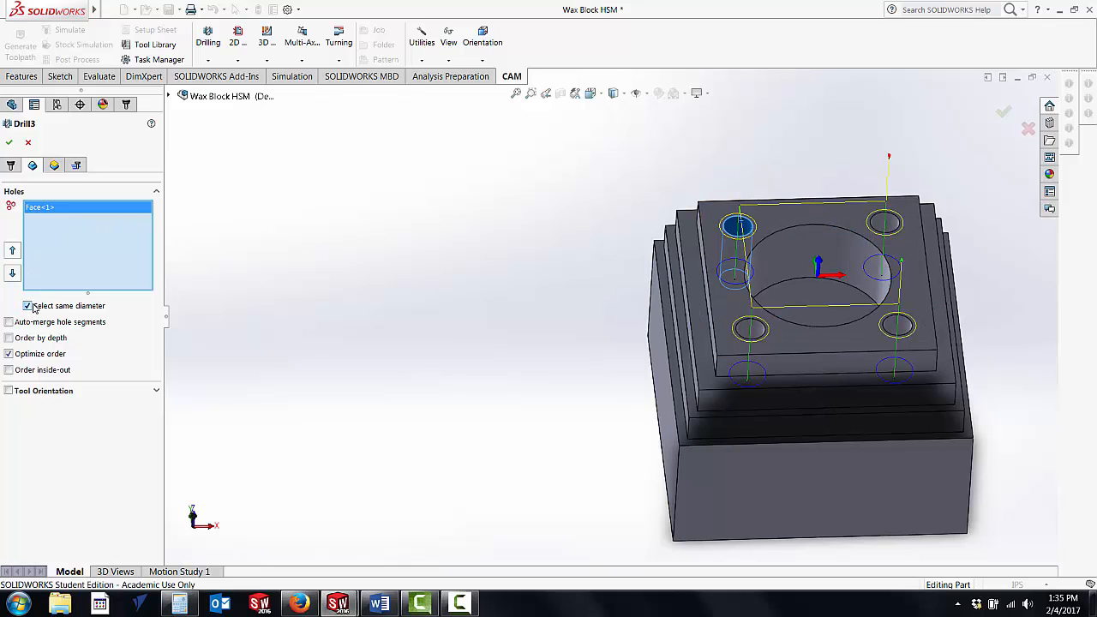
middle_drag(485, 252, 481, 275)
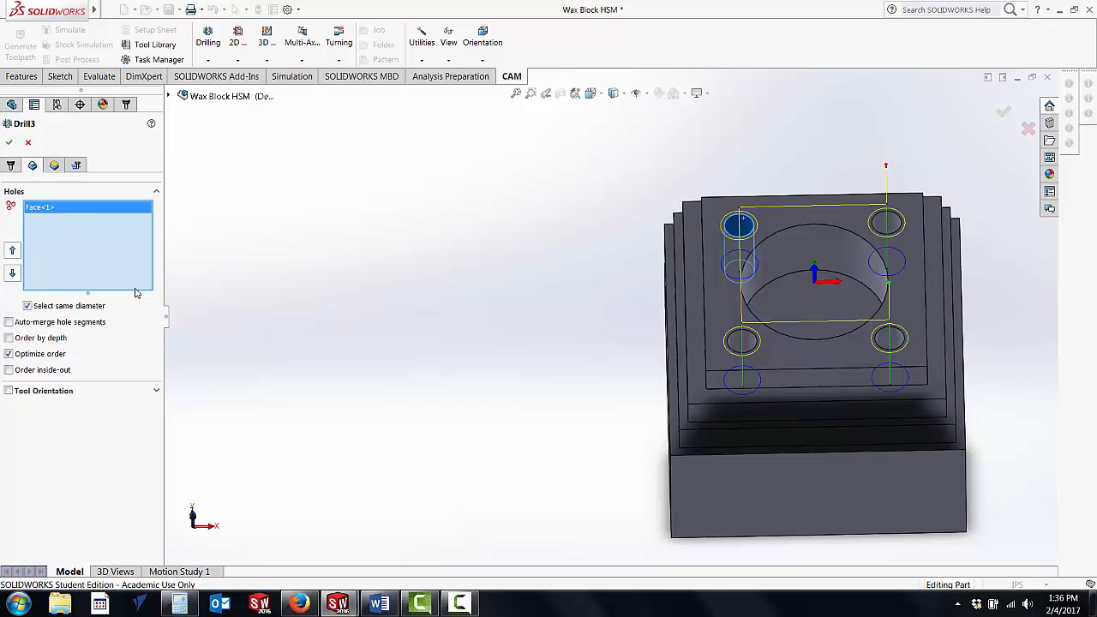
Step: Set the clearance height offset to 2 in from Retract Height and the retract height offset to 1 in from Stock Top
click(53, 164)
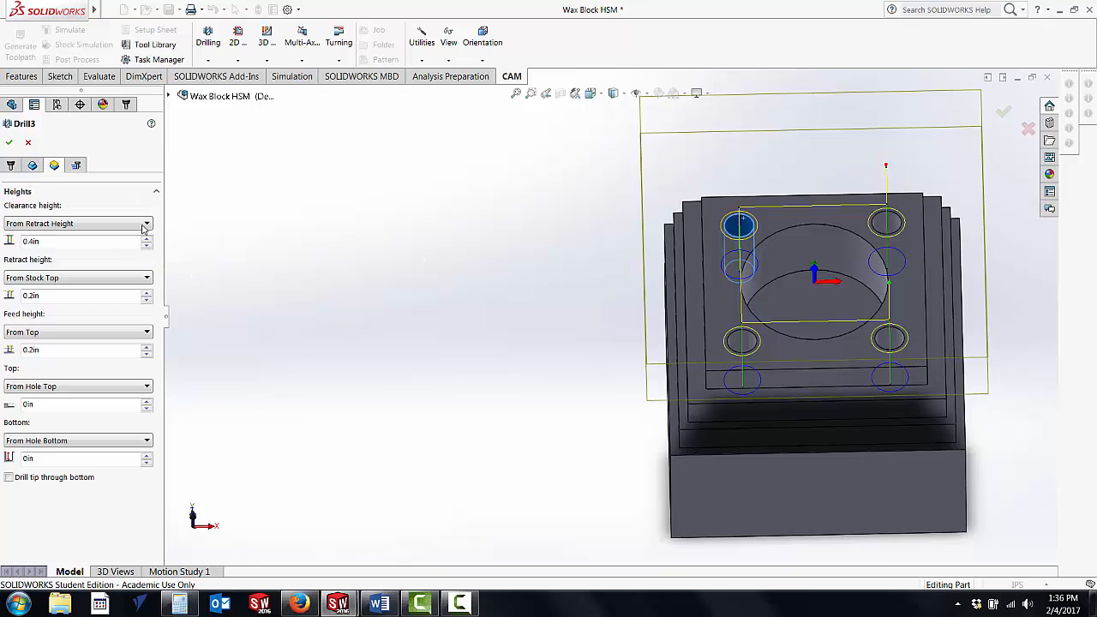
click(53, 243)
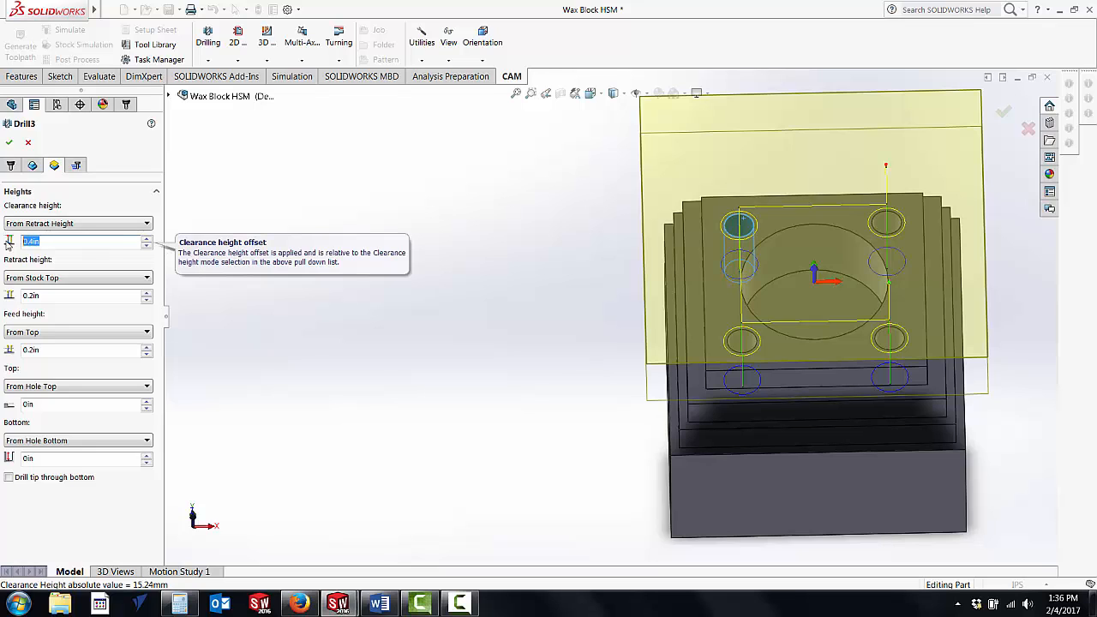
text(2)
key(Return)
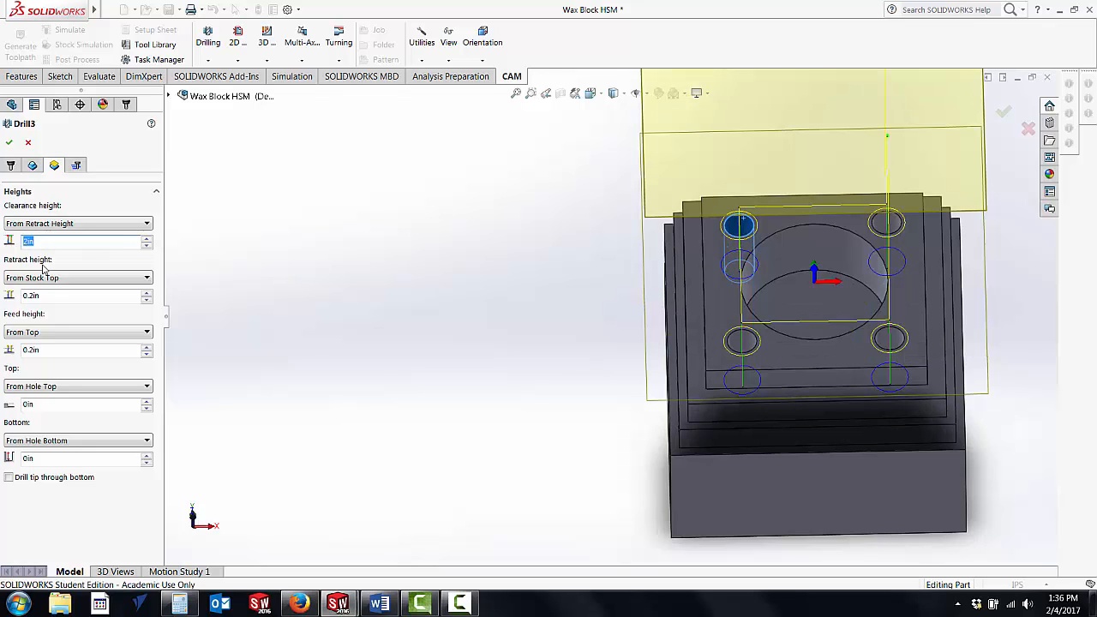
click(30, 296)
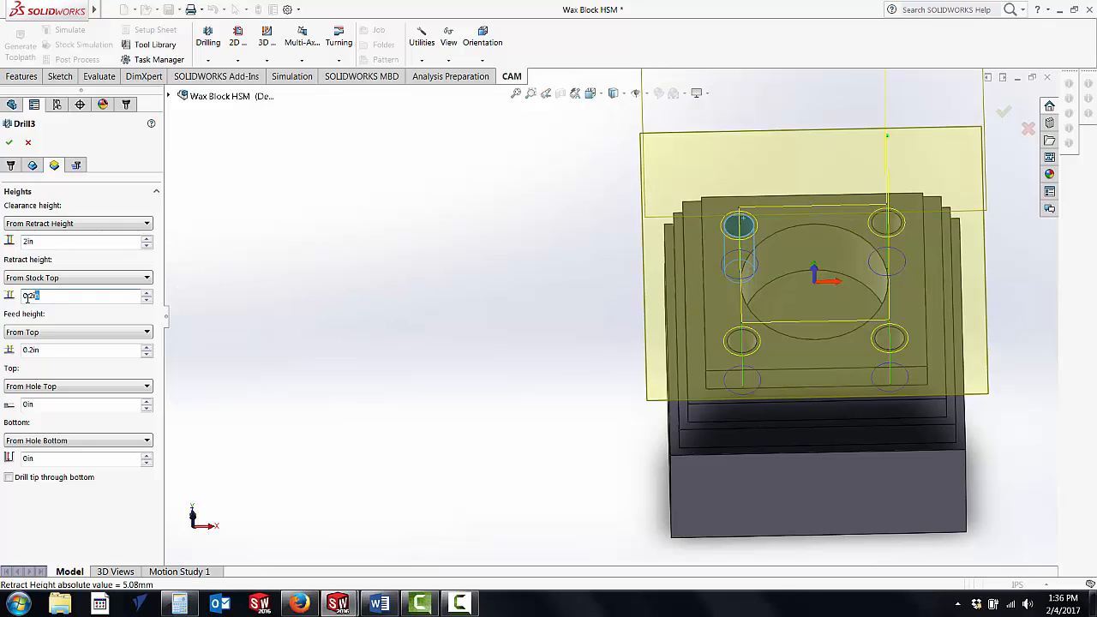
text(1)
key(Return)
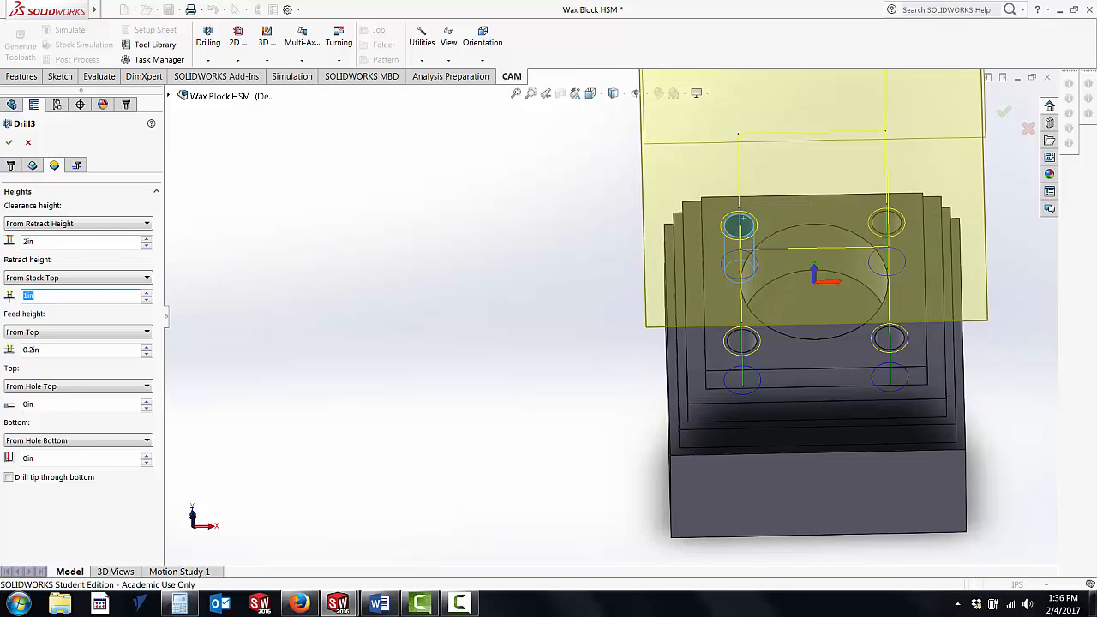
Step: Set the feed height offset to 0.4 in from Top
click(47, 350)
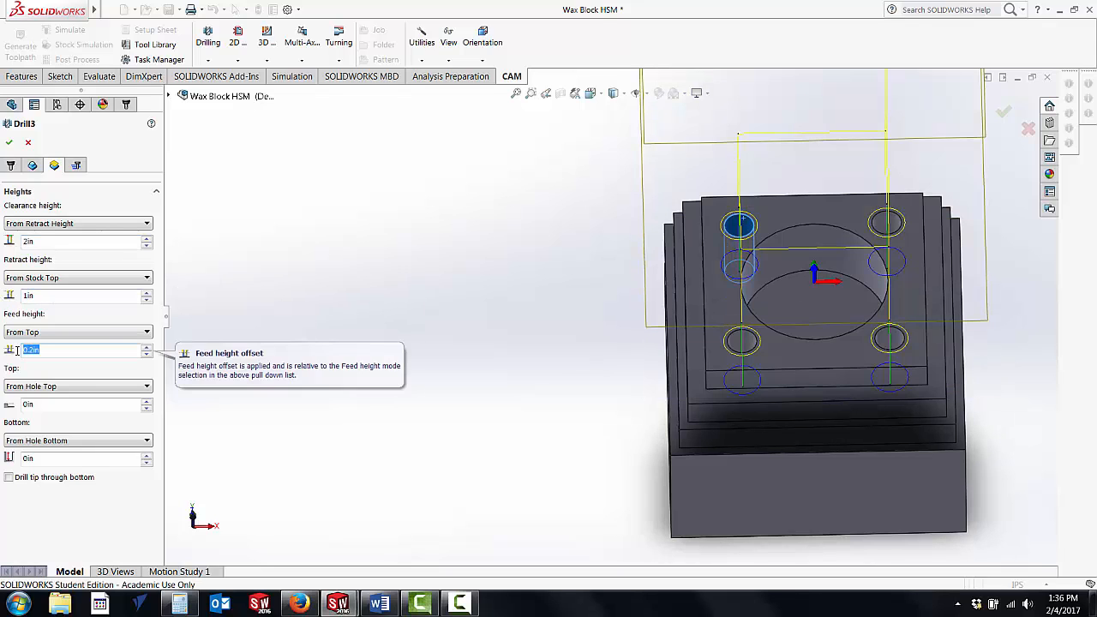
text(0.4)
key(Return)
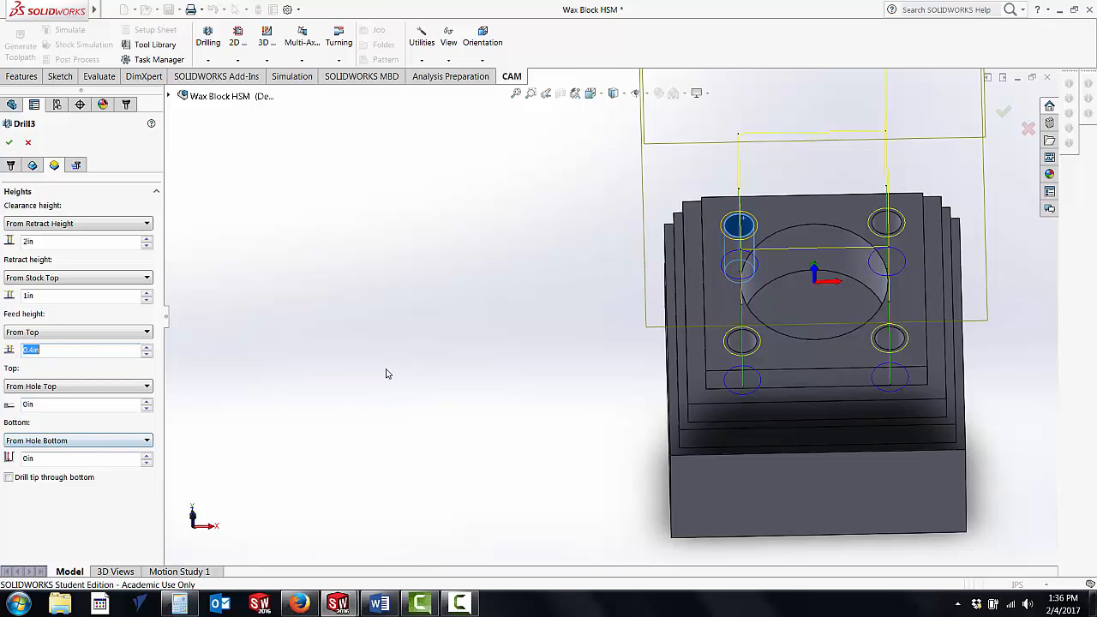
Step: Set the bottom height offset to -0.05 in and reference it From Model Top
middle_drag(384, 370, 375, 265)
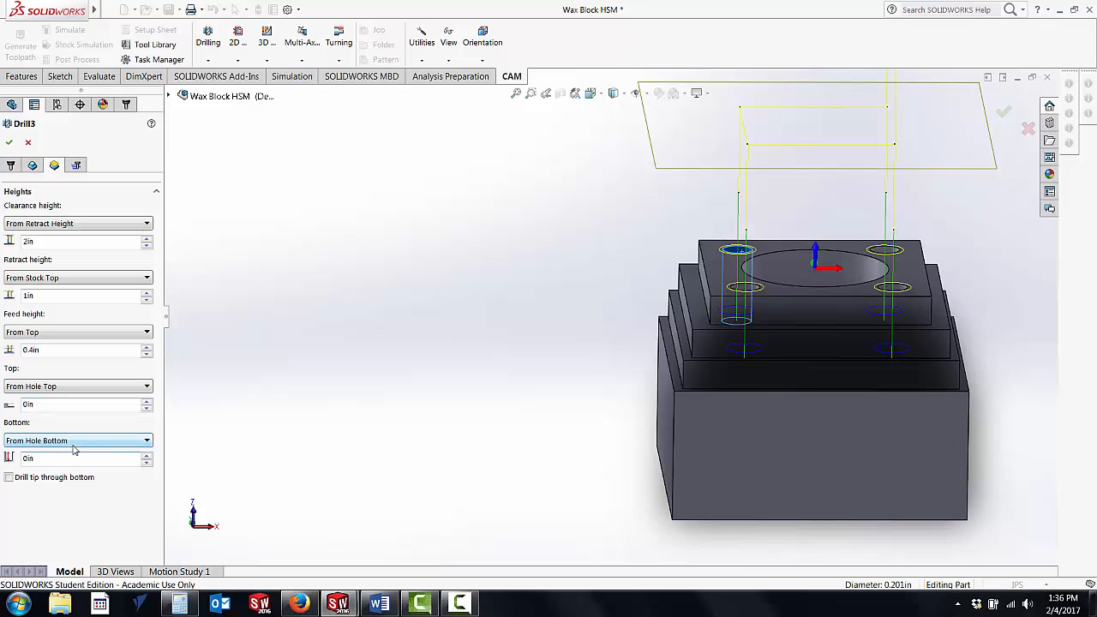
click(37, 461)
drag(38, 461, 9, 465)
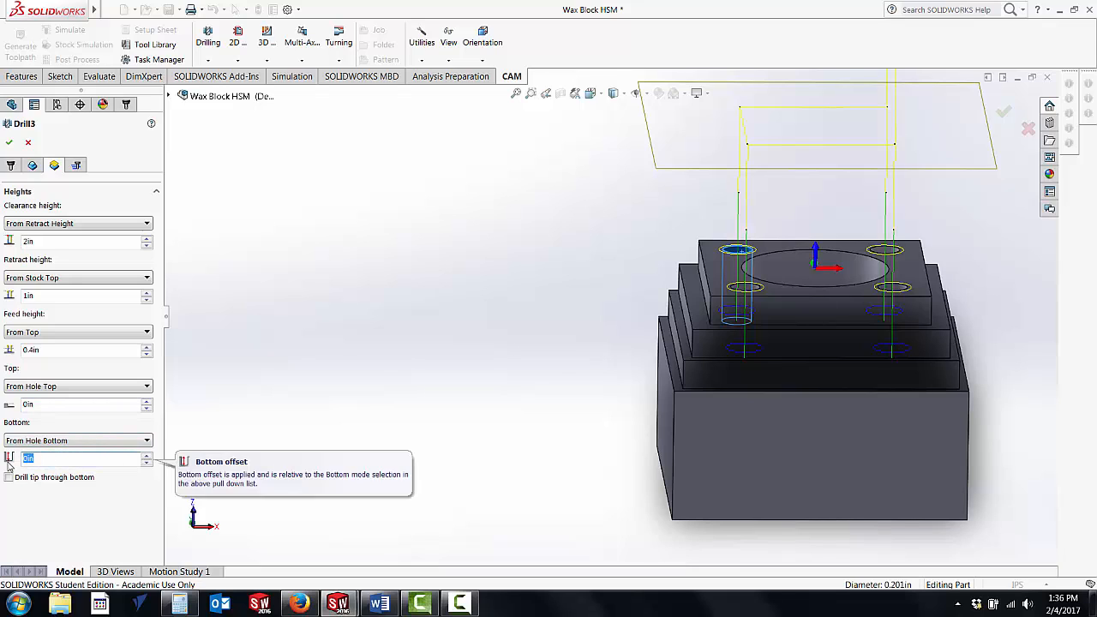
text(-)
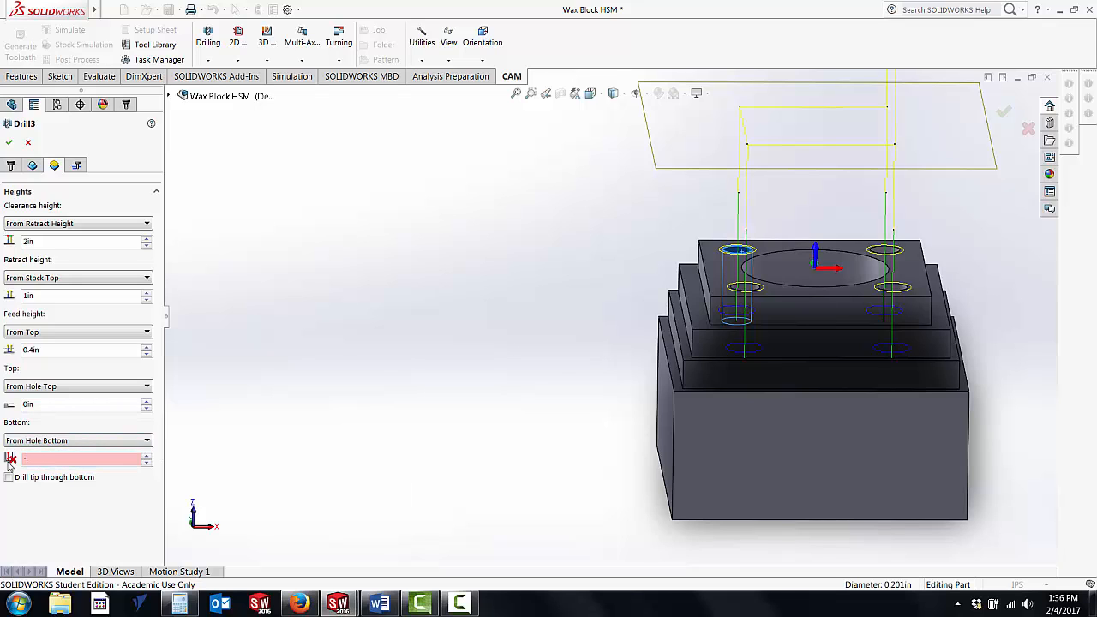
text(.05)
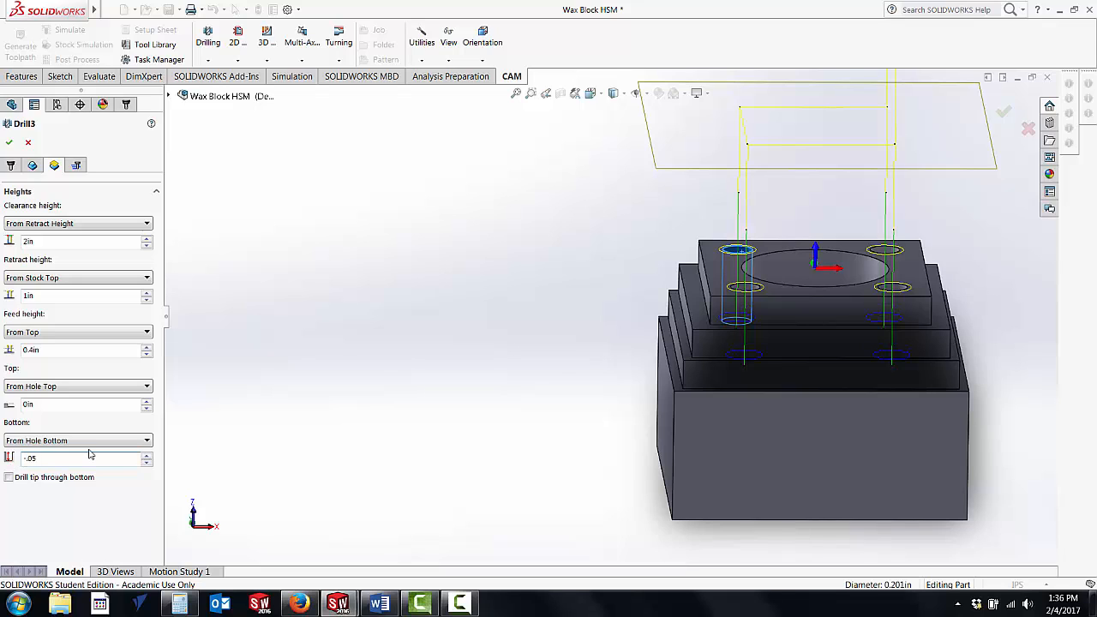
click(147, 441)
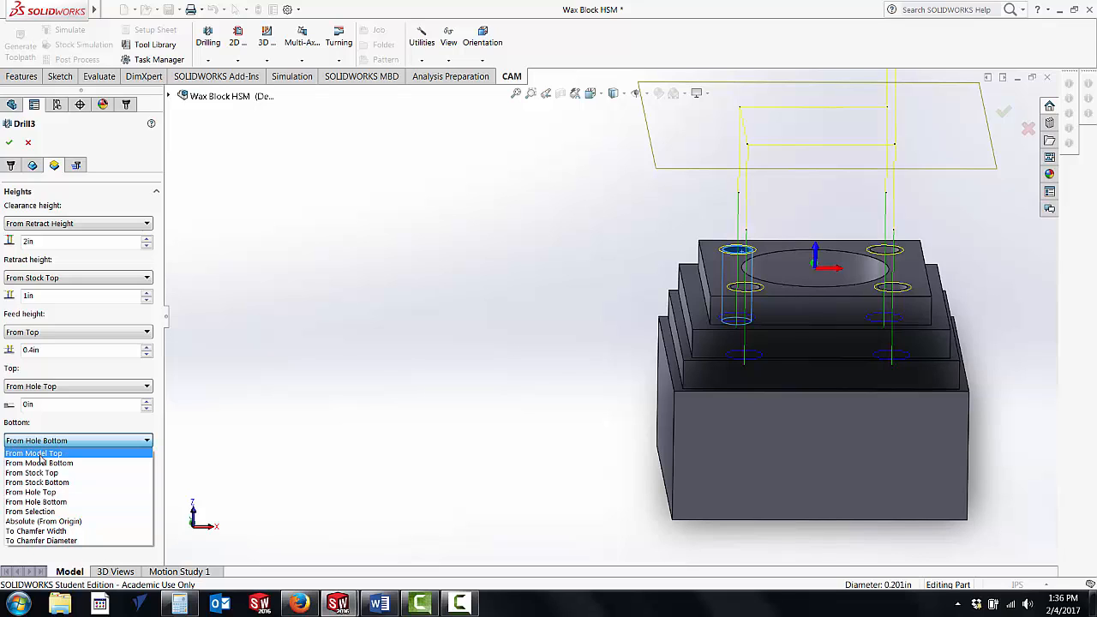
click(41, 454)
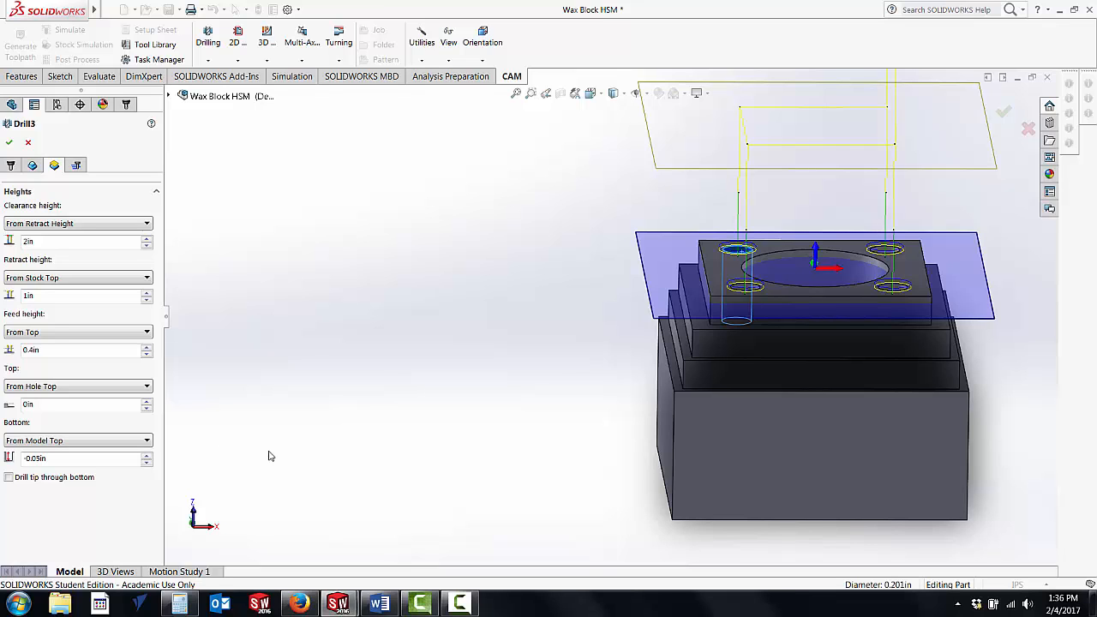
middle_drag(247, 553, 268, 491)
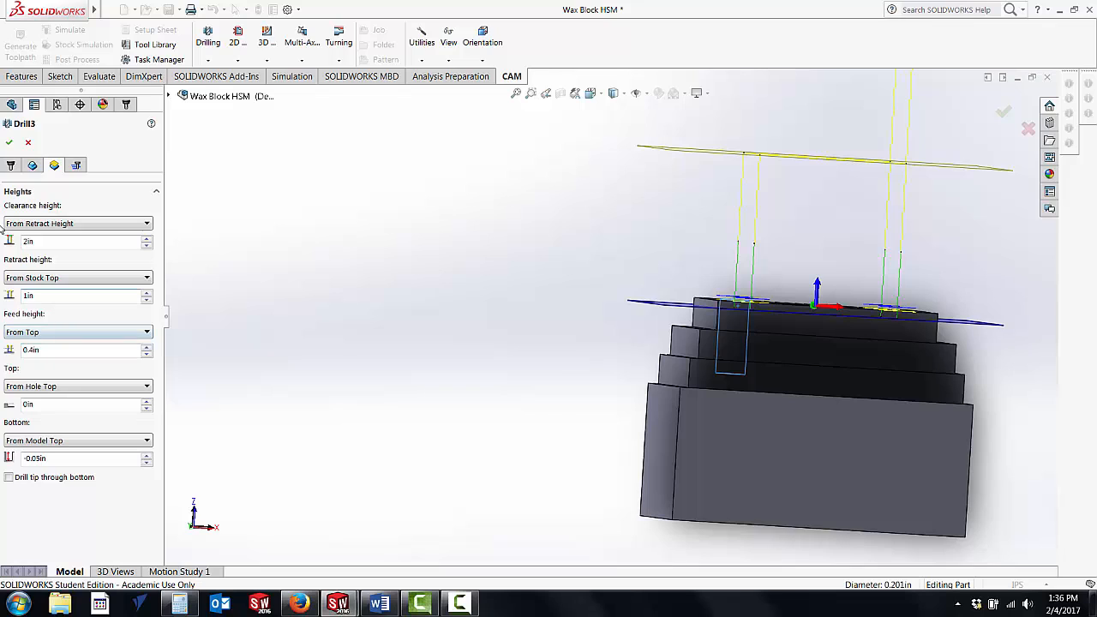
Step: Choose the "Drilling - rapid out" cycle for the spot-drilling operation and accept the operation
click(77, 165)
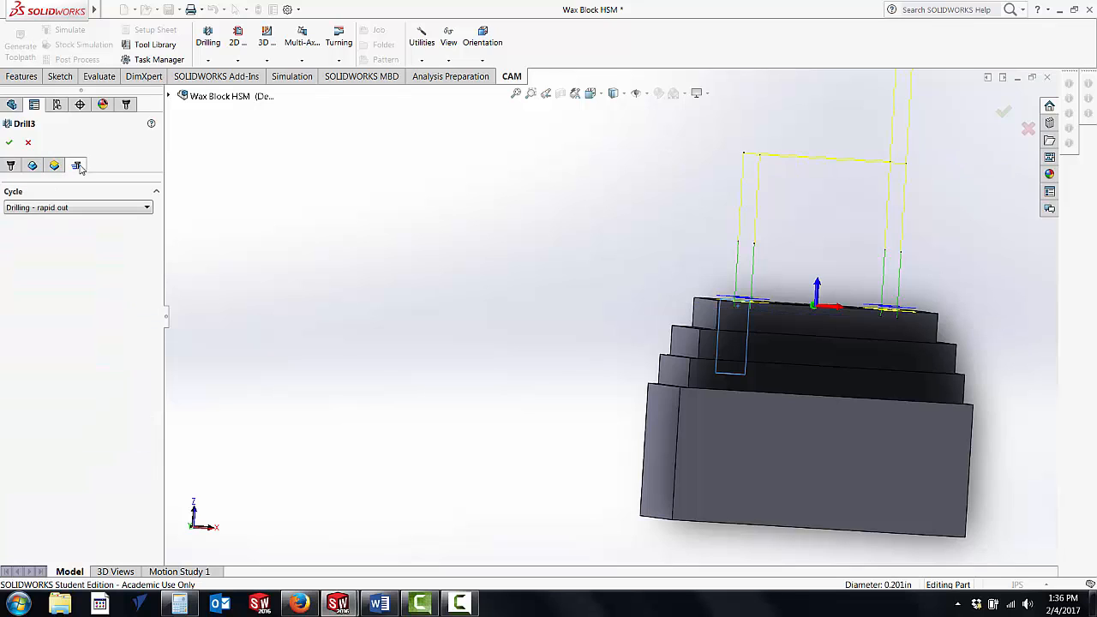
click(147, 208)
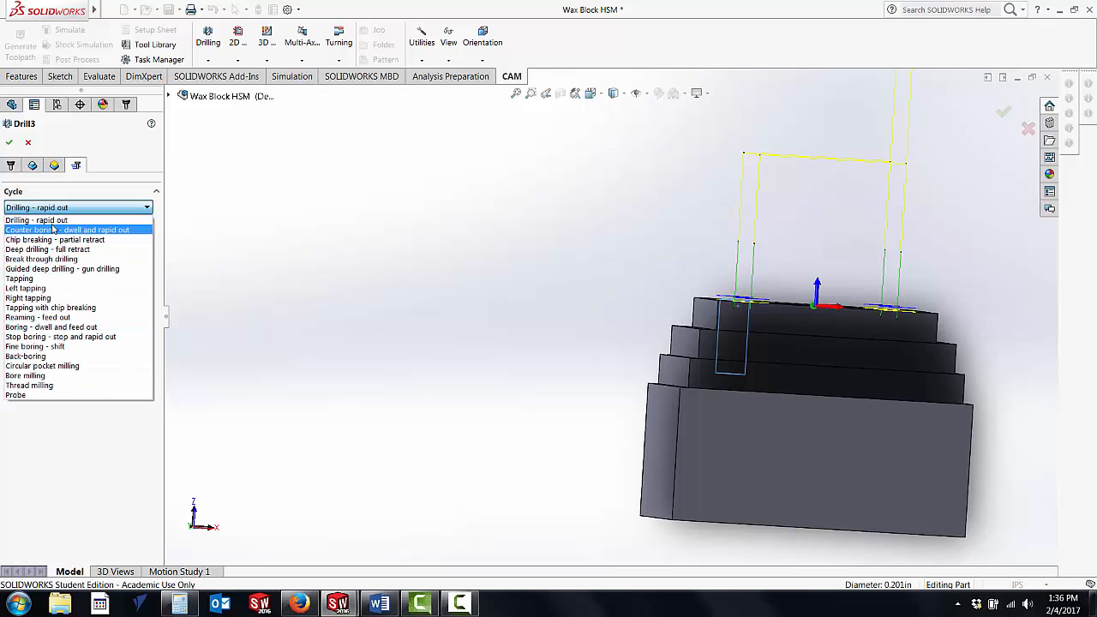
click(47, 221)
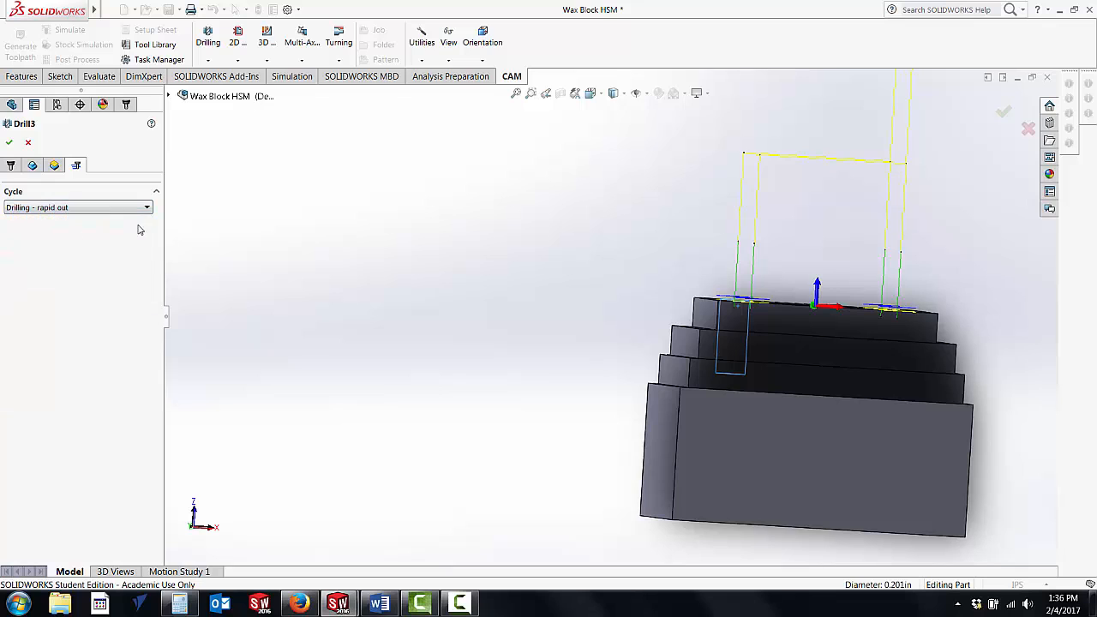
click(9, 143)
Step: Run the stock simulation of the spot-drilling operation on the block's four corner holes, and close it
middle_drag(339, 241, 334, 272)
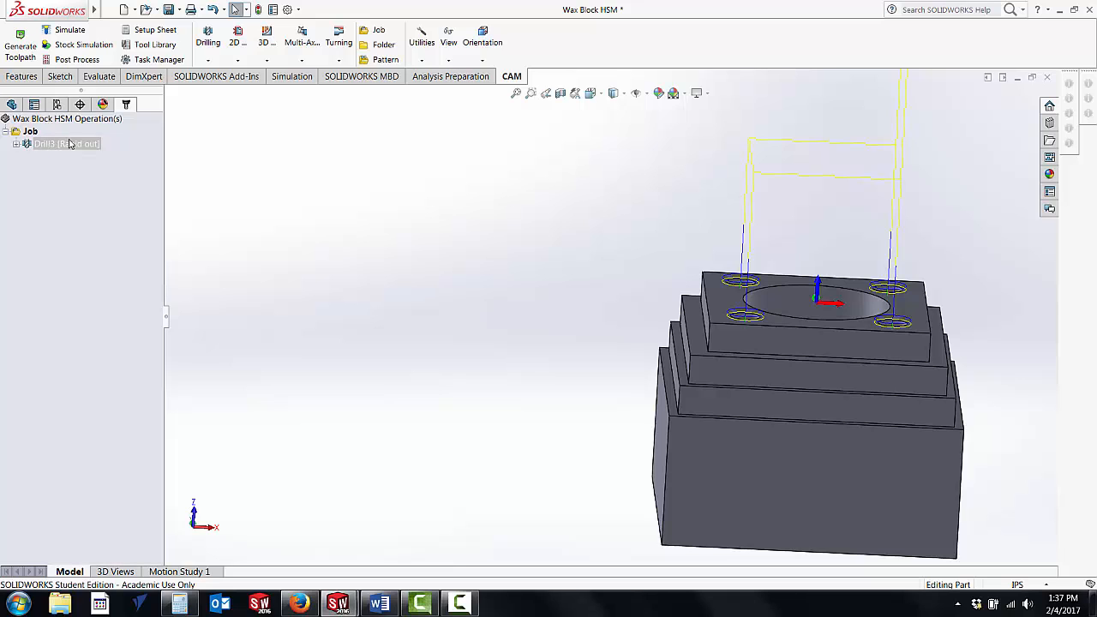
click(65, 50)
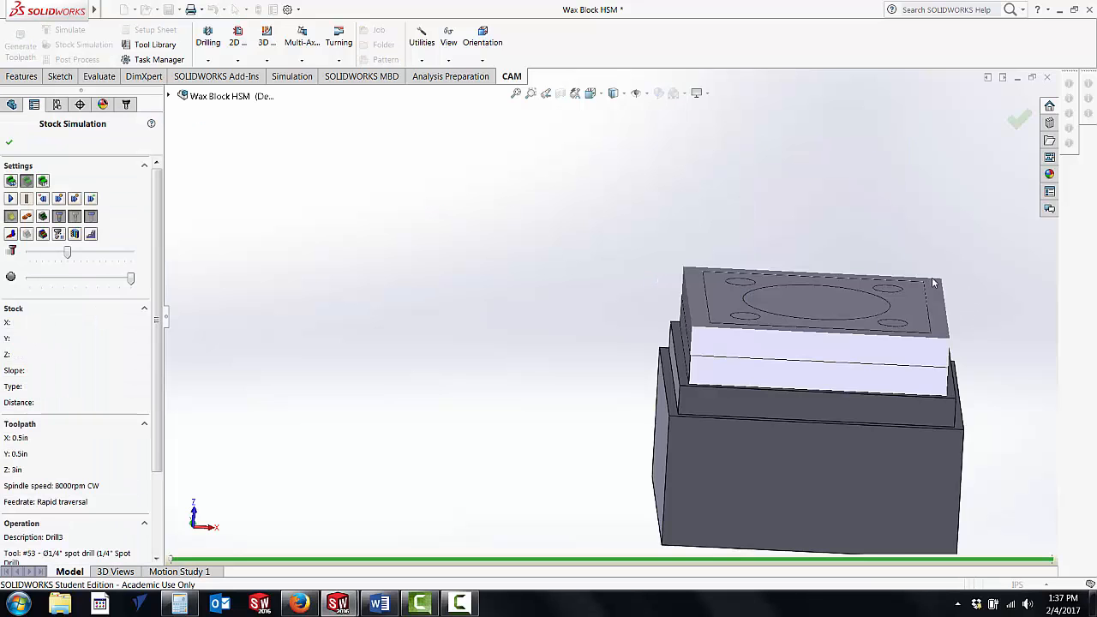
scroll(932, 282, down, 5)
scroll(660, 420, up, 6)
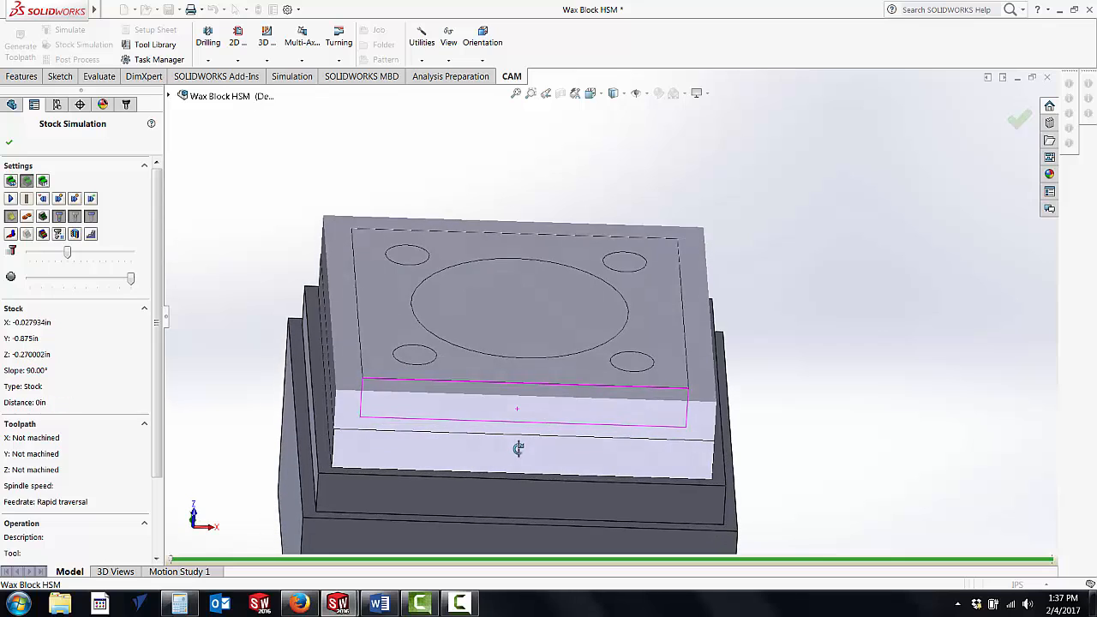
click(10, 198)
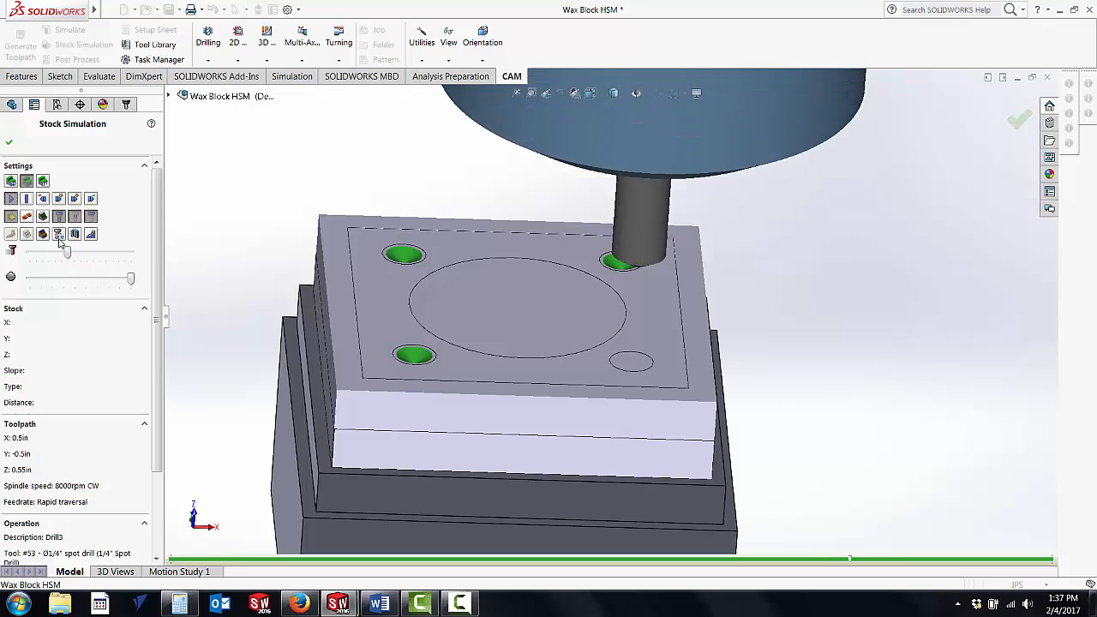
click(10, 144)
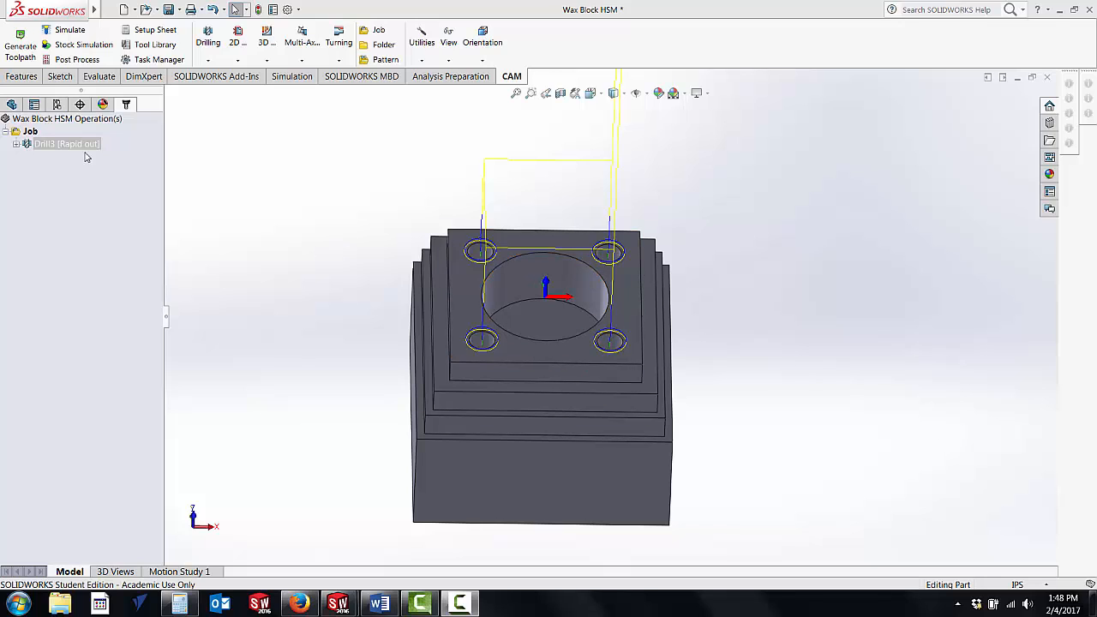
Step: Add a new drilling operation to the Job
click(34, 131)
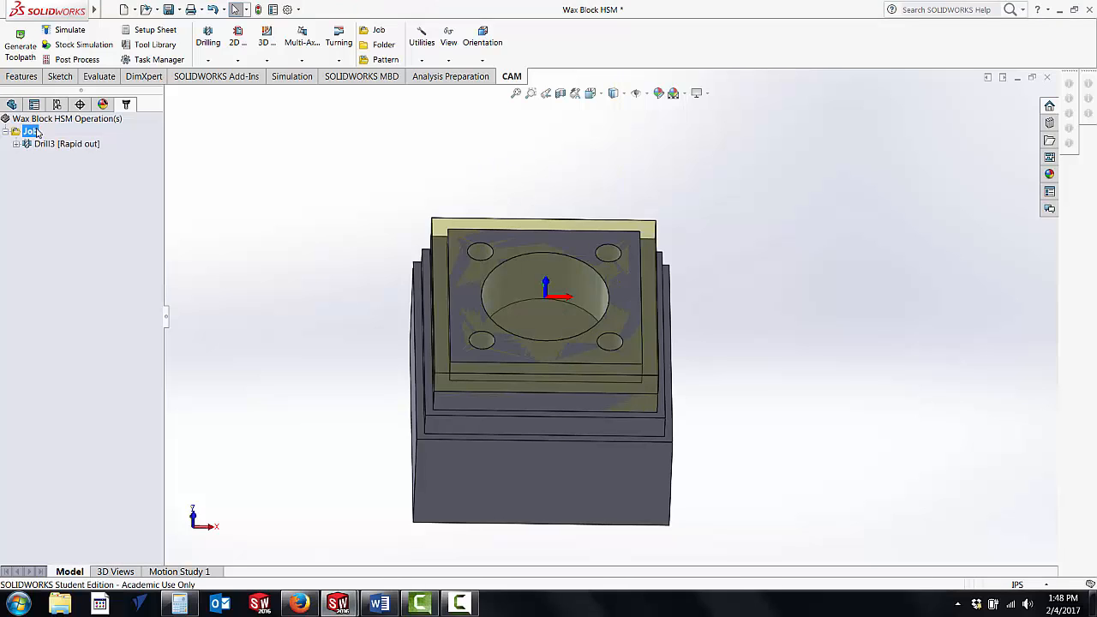
right_click(35, 133)
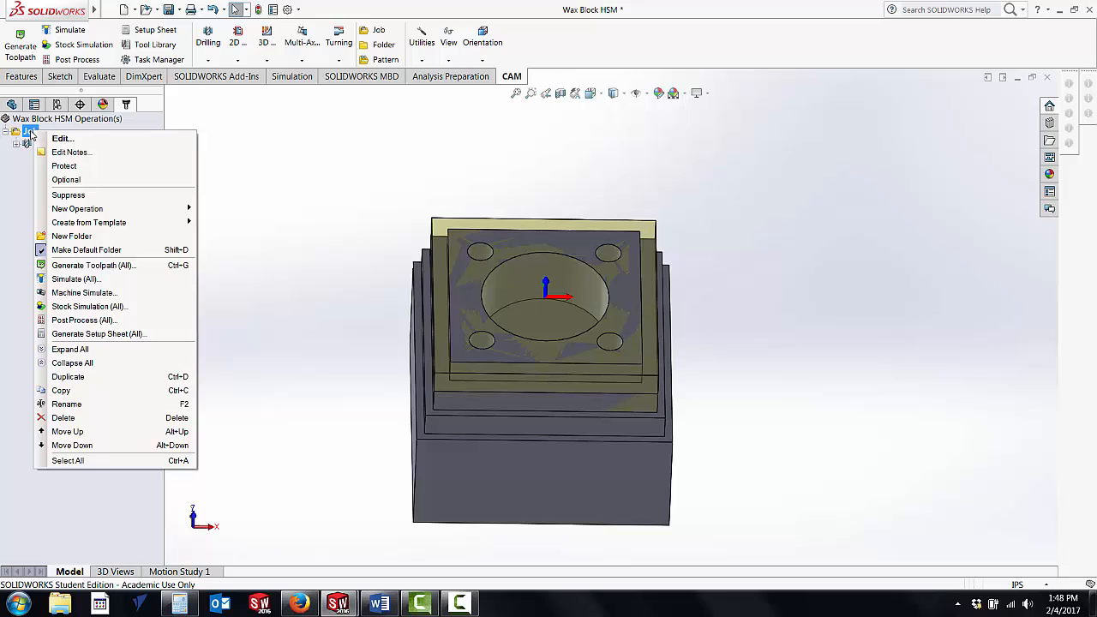
mouse_move(85, 210)
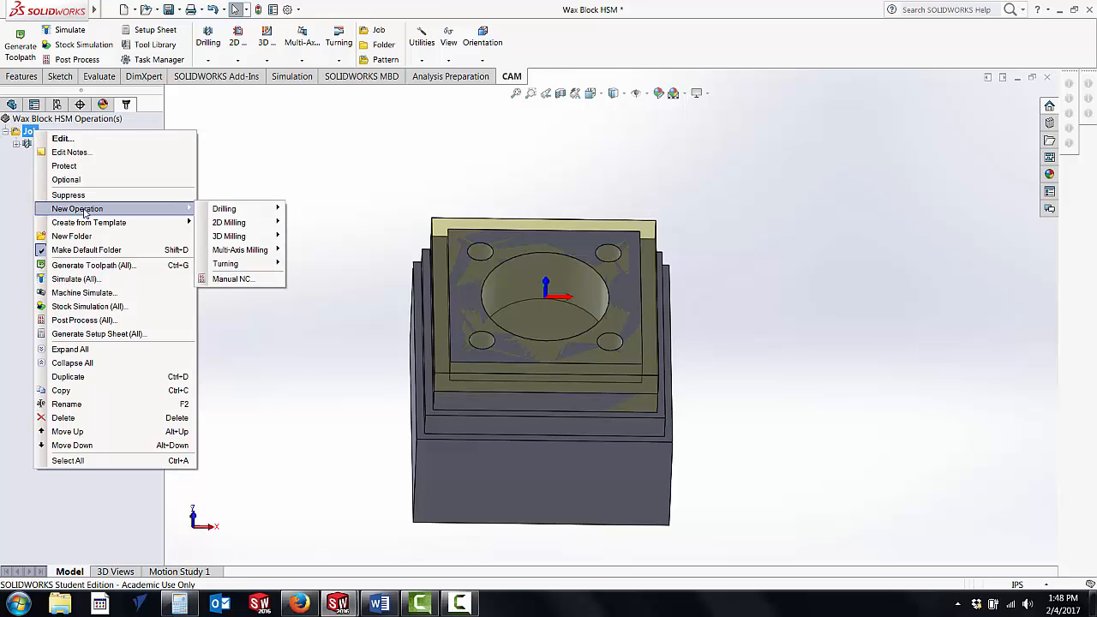
mouse_move(245, 213)
click(306, 211)
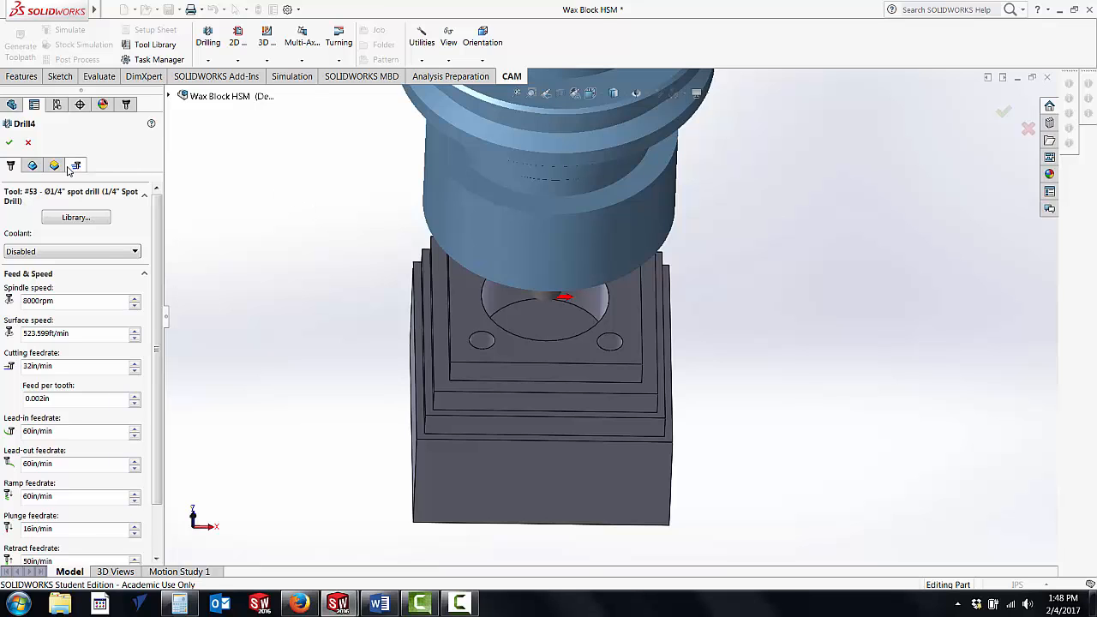
Step: Find the #54 Ø0.201" drill (#7 Screw Machine Drill) in the 3160 Labs tool library for the new operation
click(75, 218)
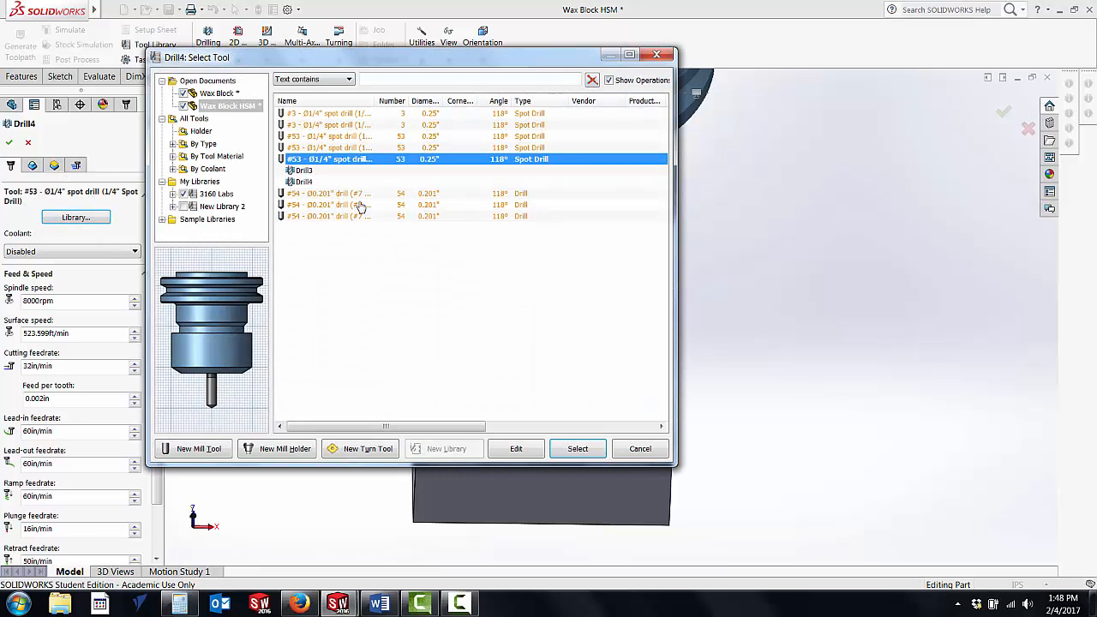
click(173, 145)
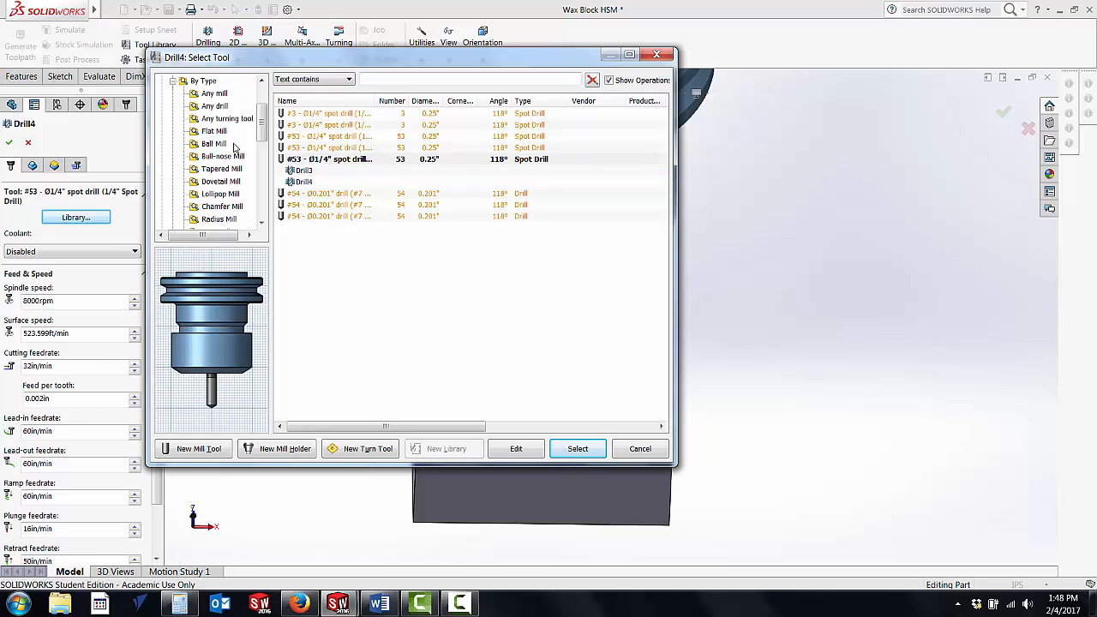
drag(263, 127, 263, 177)
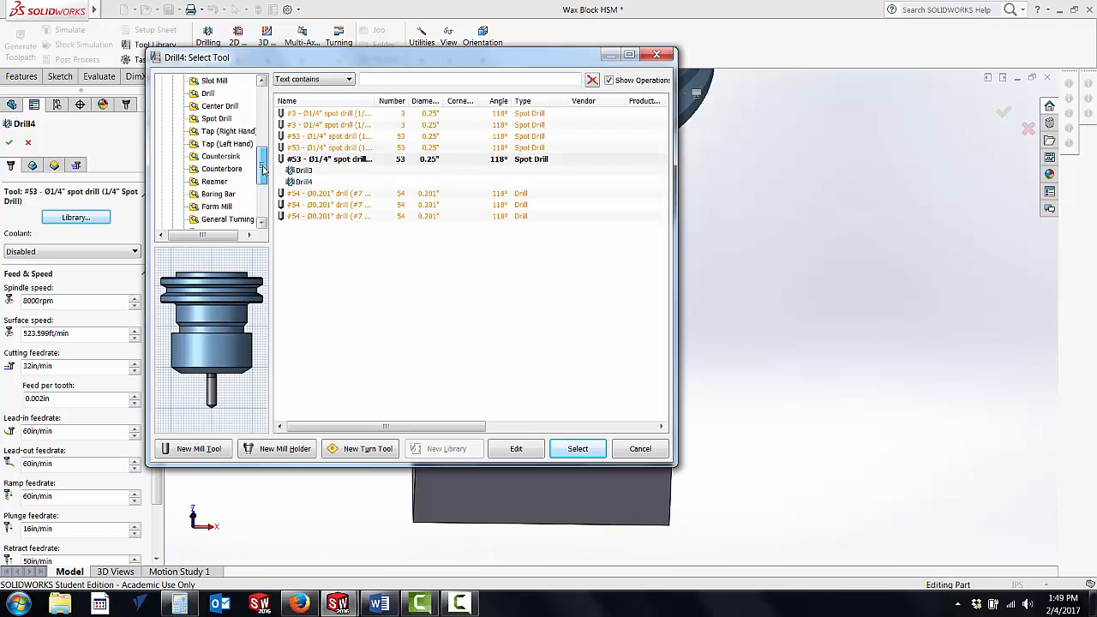
scroll(211, 97, up, 1)
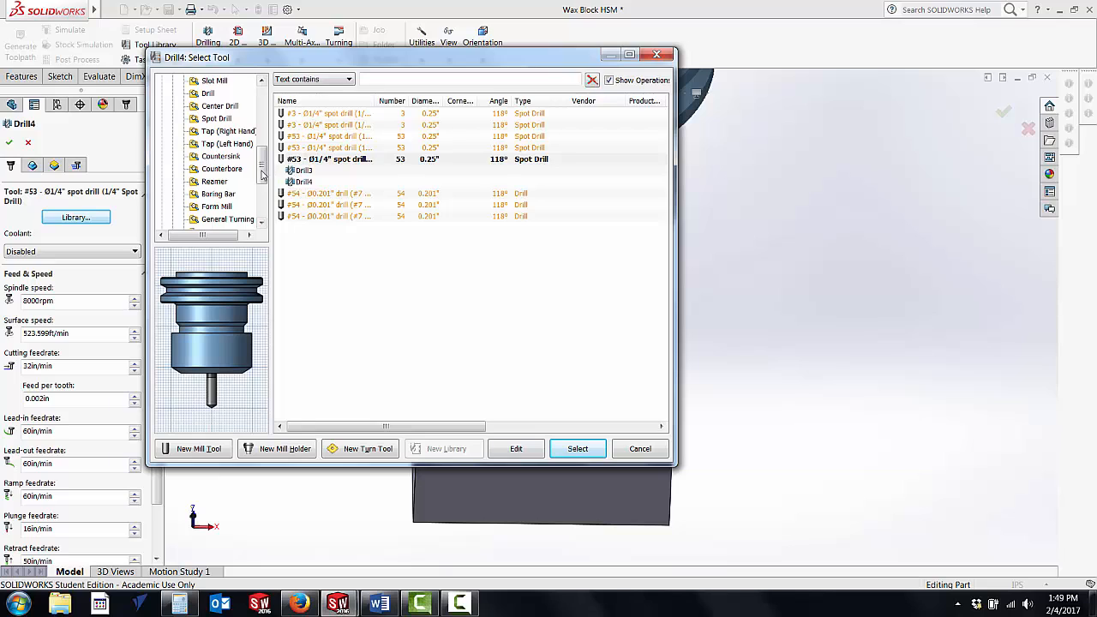
scroll(219, 198, down, 3)
click(217, 195)
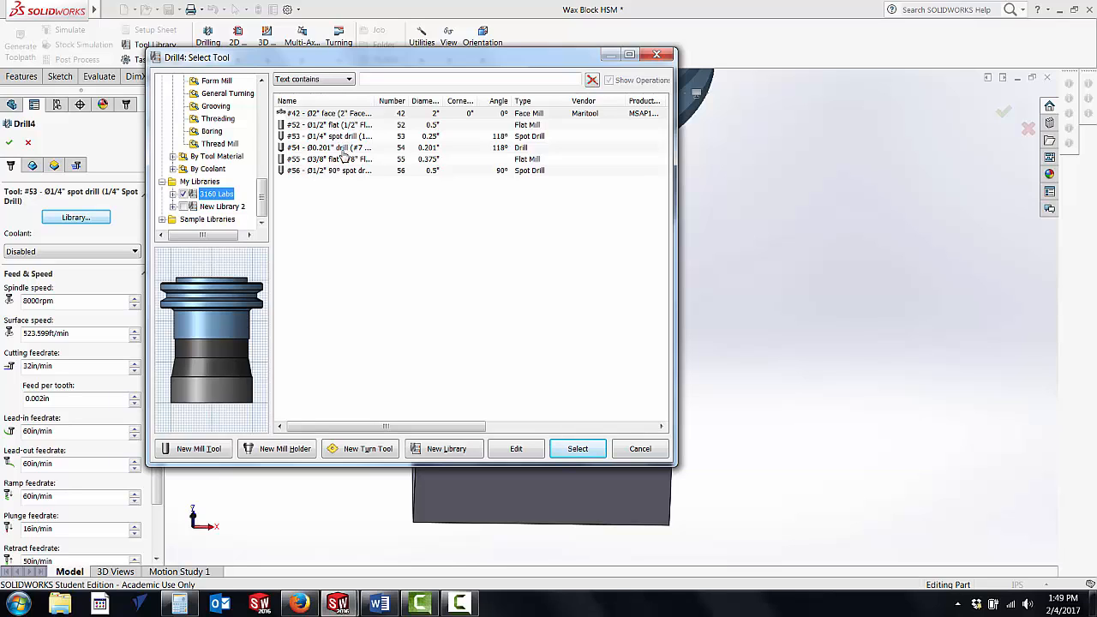
click(324, 149)
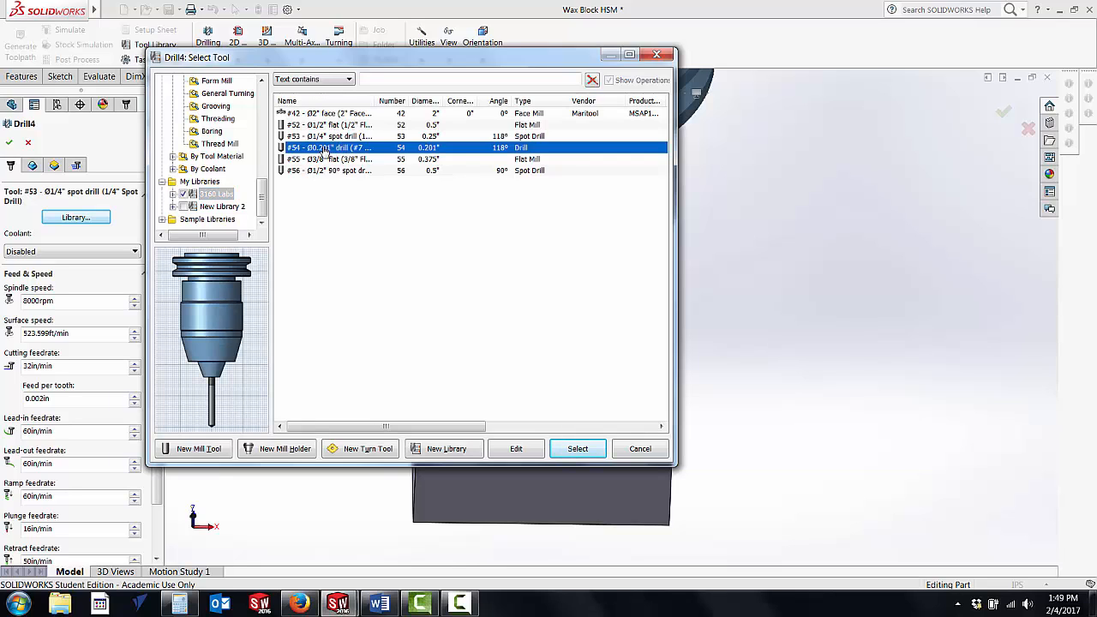
Step: Review the #54 drill's general, cutter, holder and feed settings, consult the supplier's order page in Firefox, and assign the drill to the operation
click(521, 449)
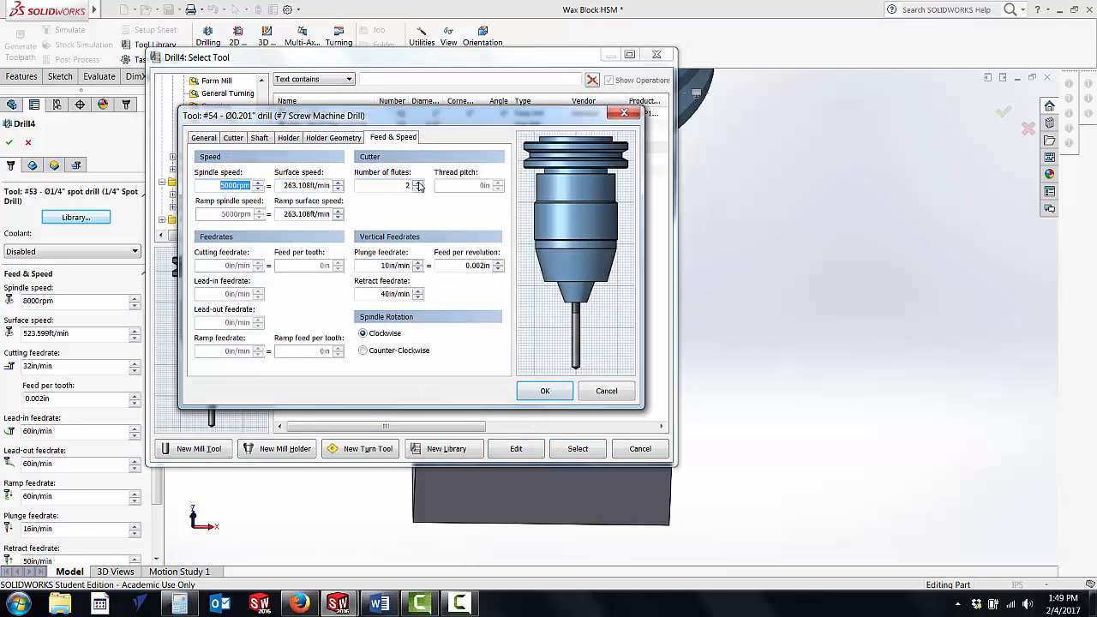
click(203, 138)
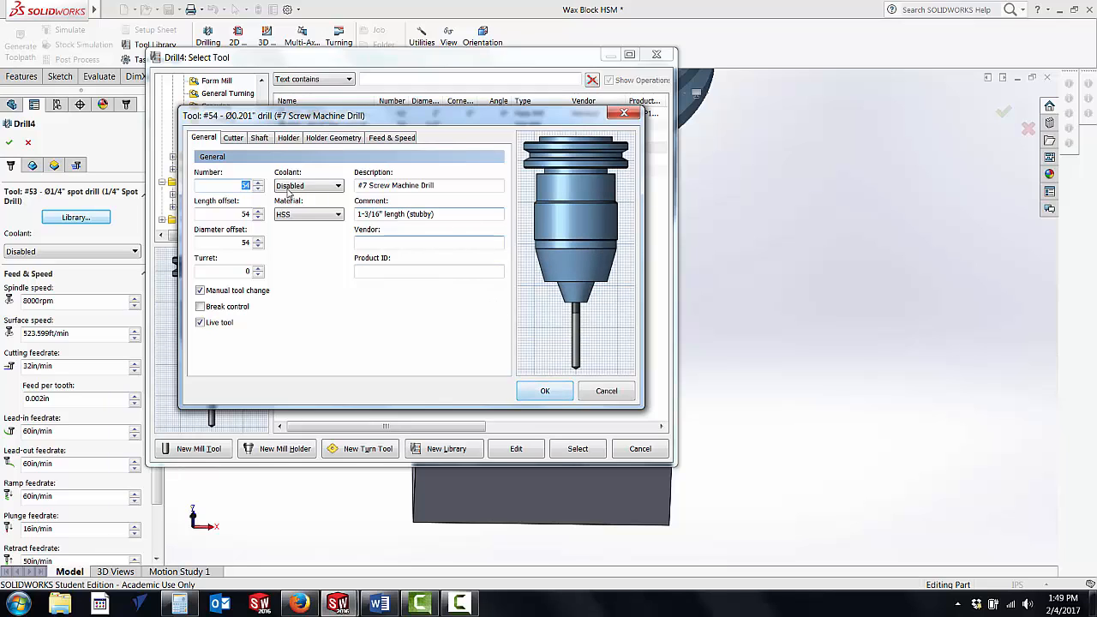
click(231, 138)
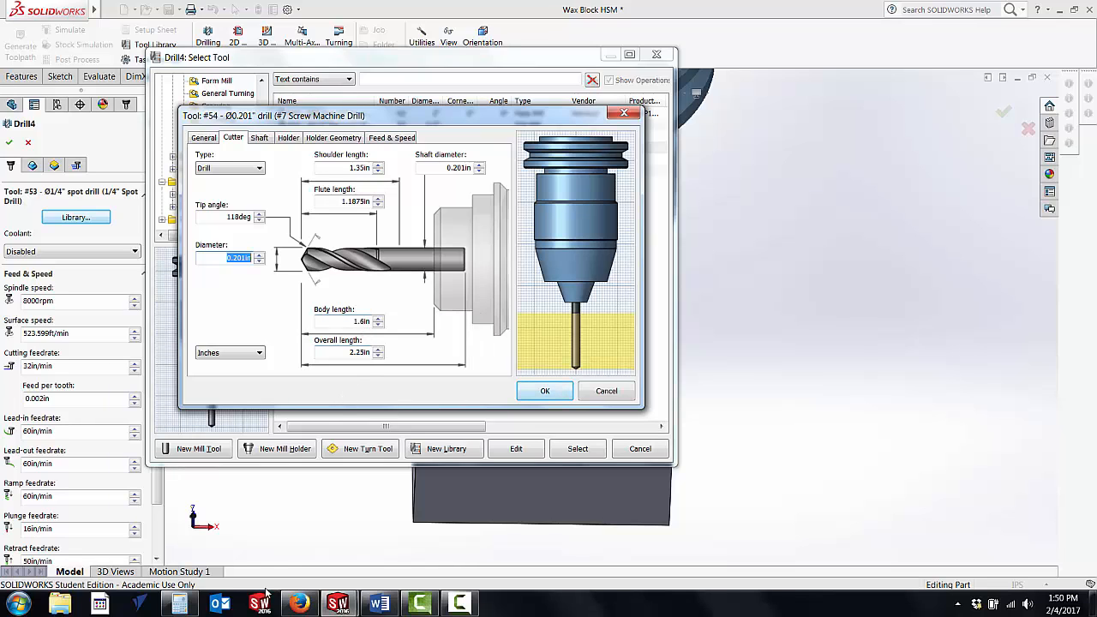
click(299, 604)
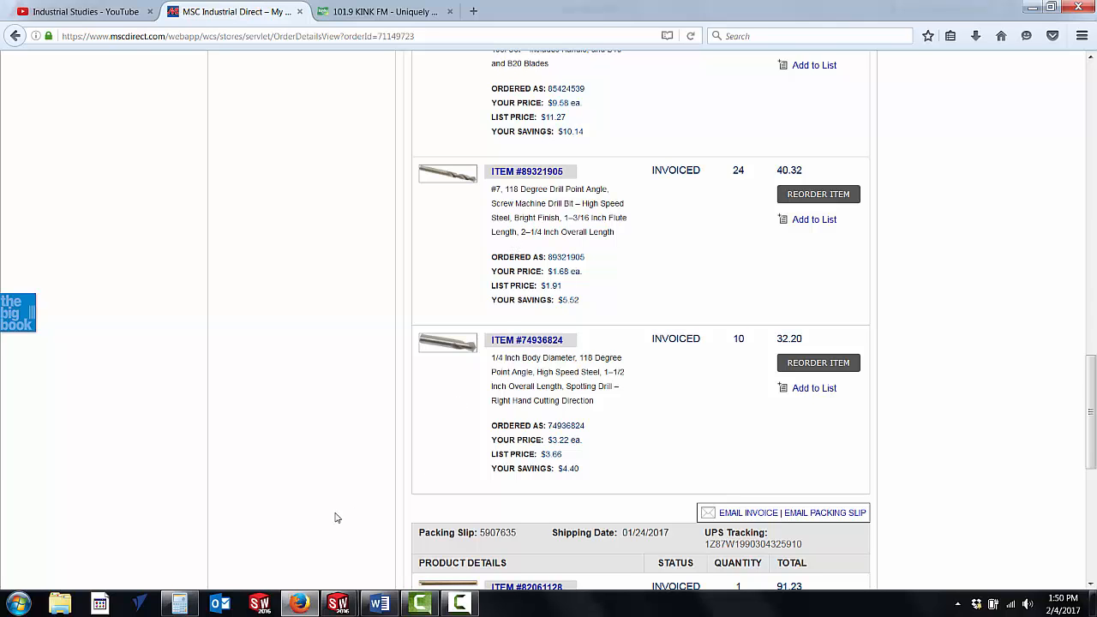
click(299, 604)
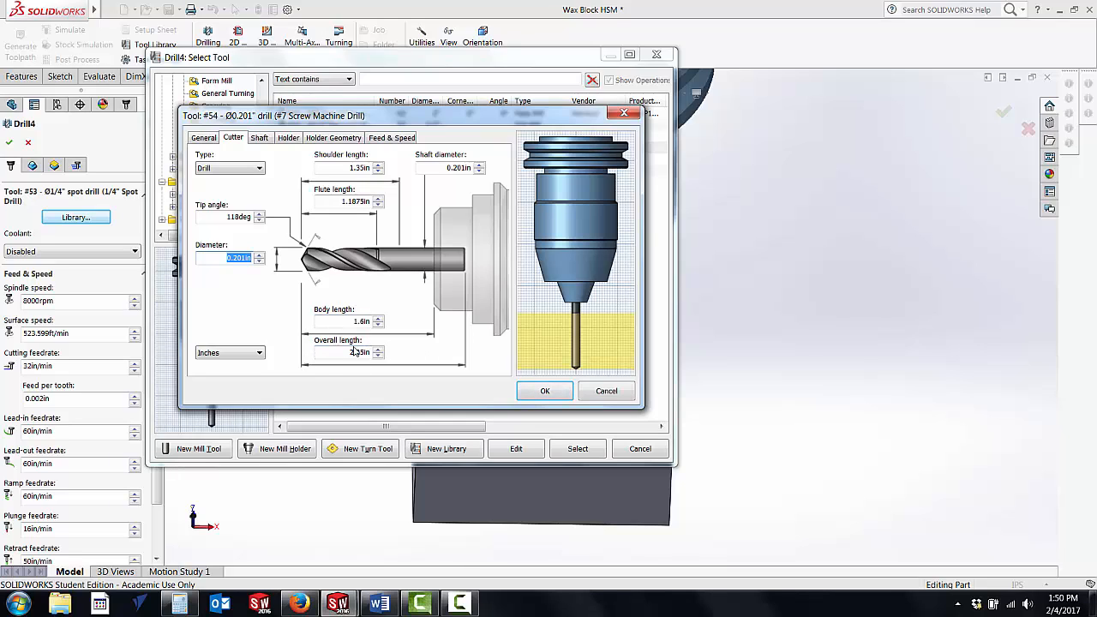
click(258, 139)
click(287, 138)
click(319, 138)
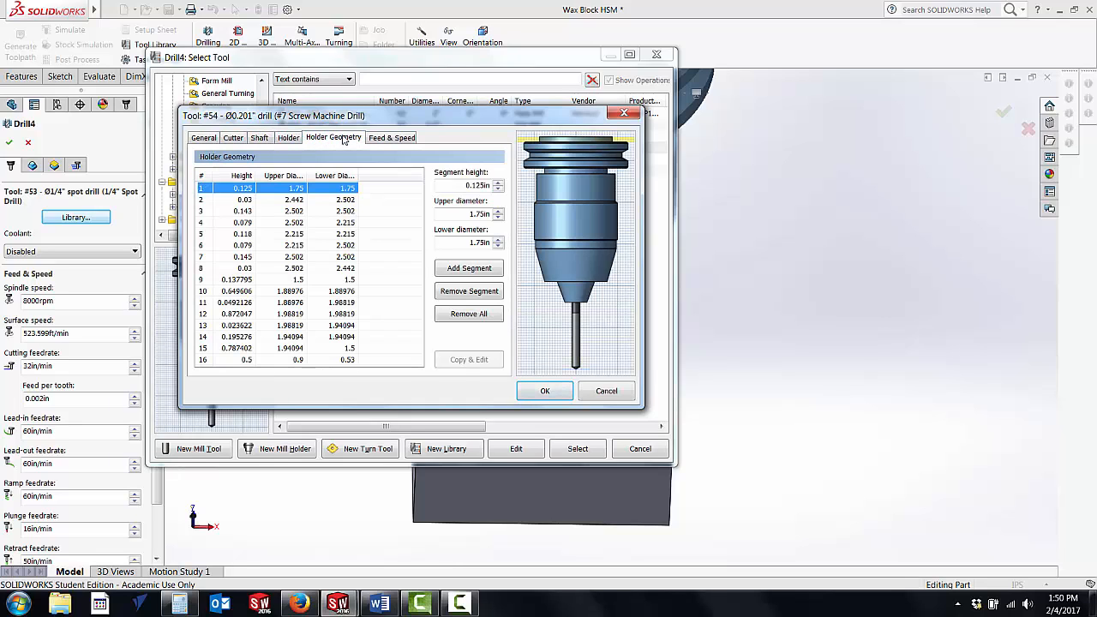
click(390, 138)
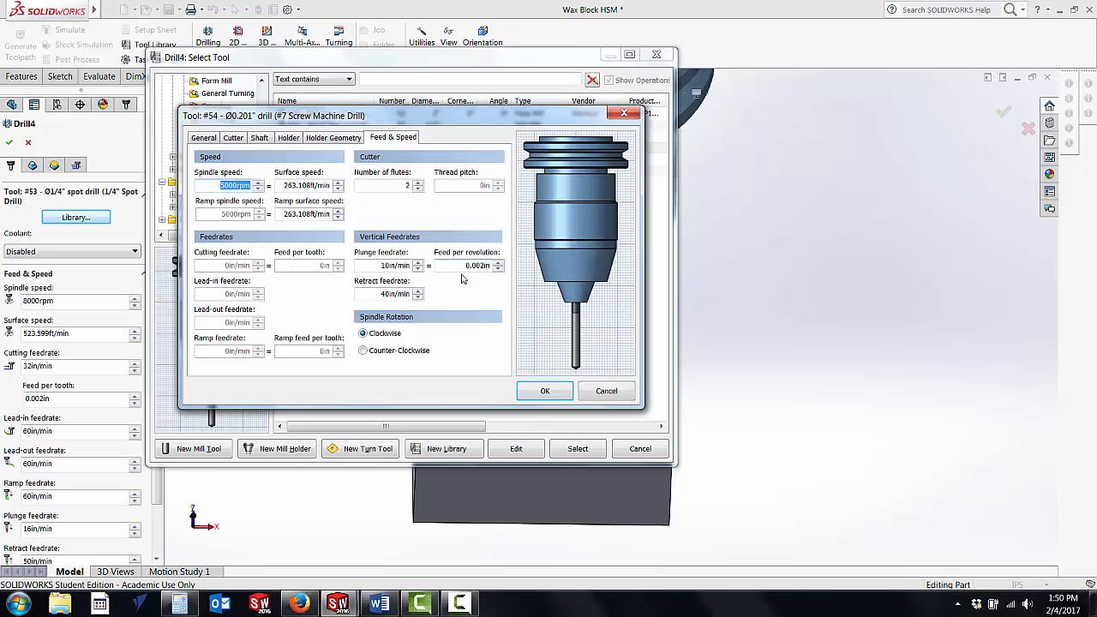
click(536, 393)
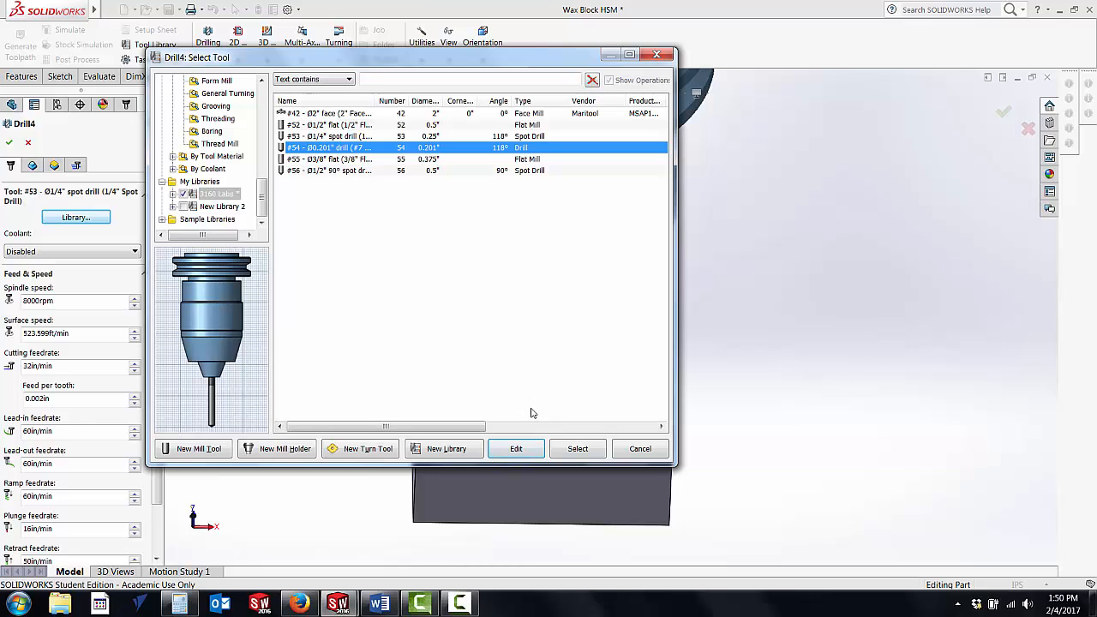
click(574, 448)
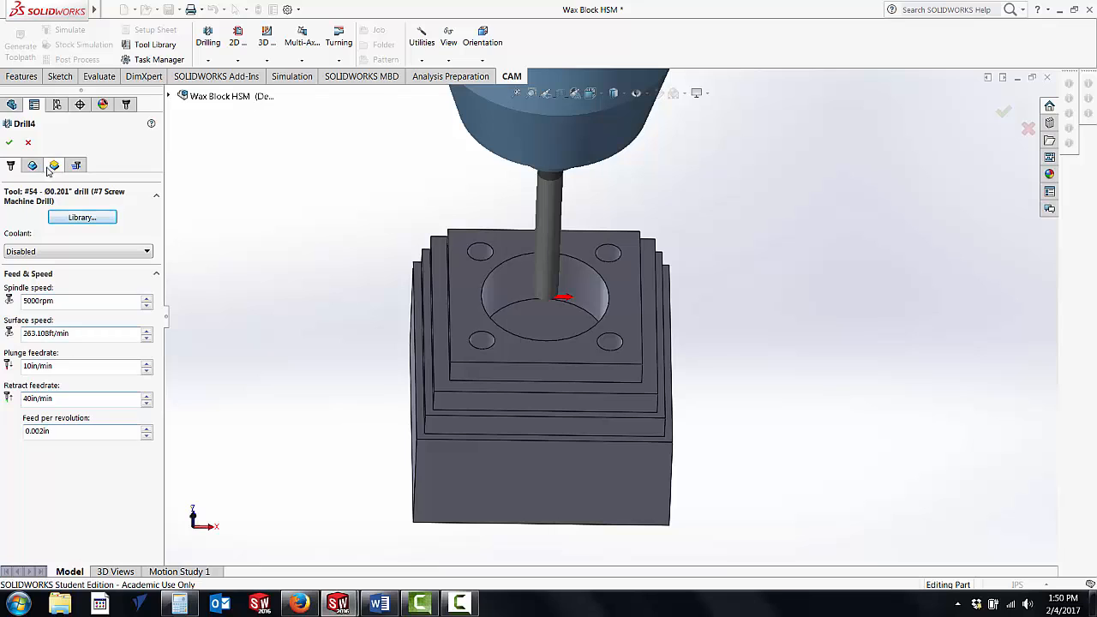
Step: Pick the rear-left corner hole on the block's top face as drilling geometry and include all holes of the same diameter
click(33, 167)
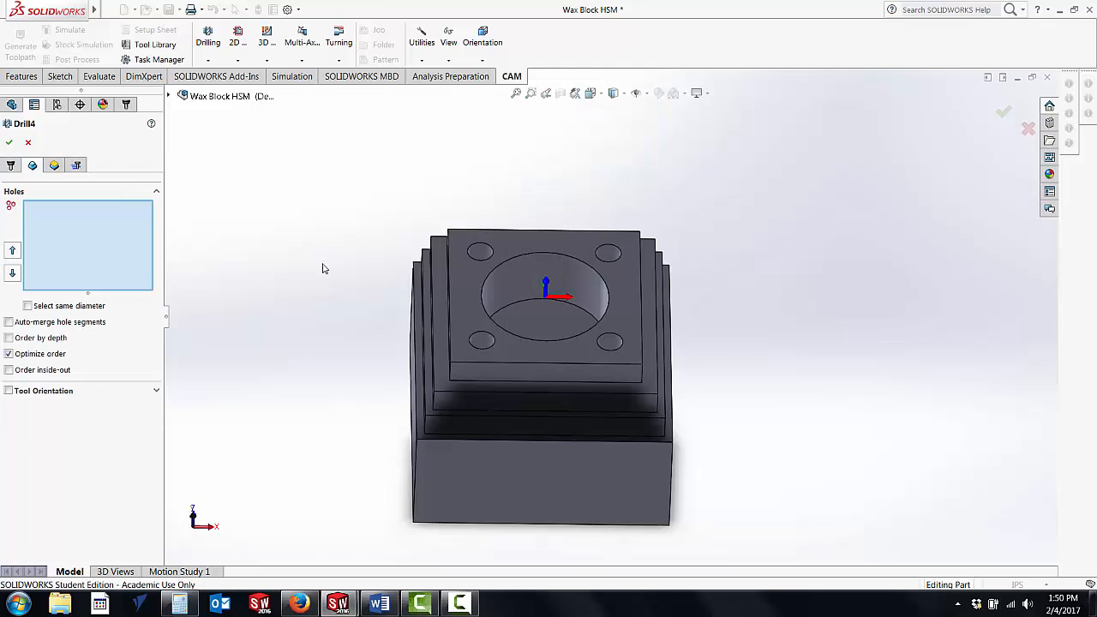
middle_drag(323, 269, 570, 276)
click(585, 264)
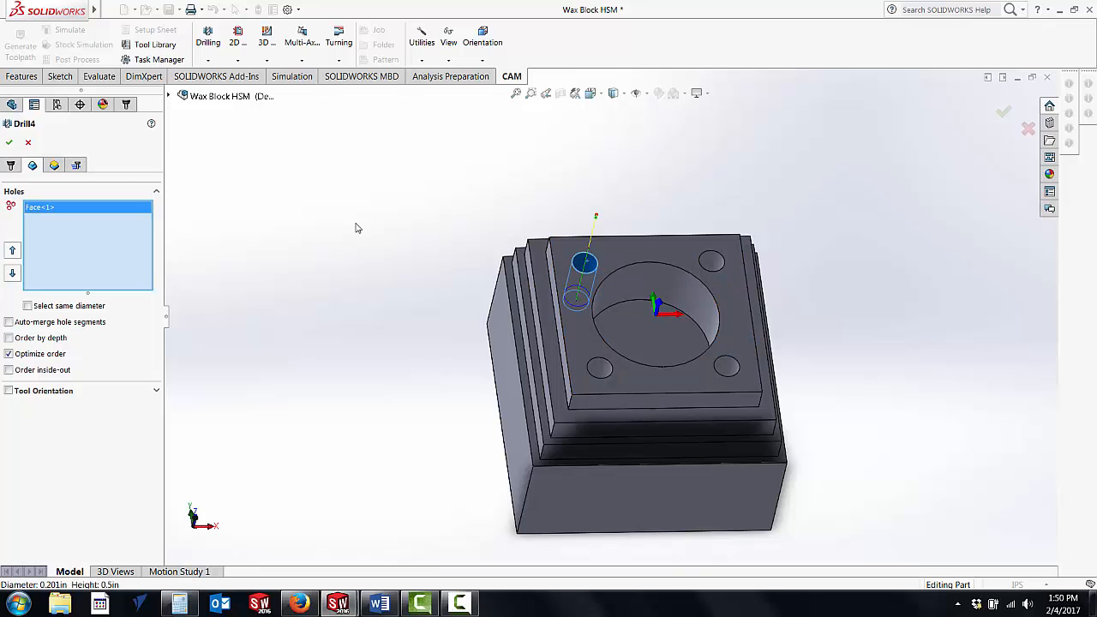
click(28, 306)
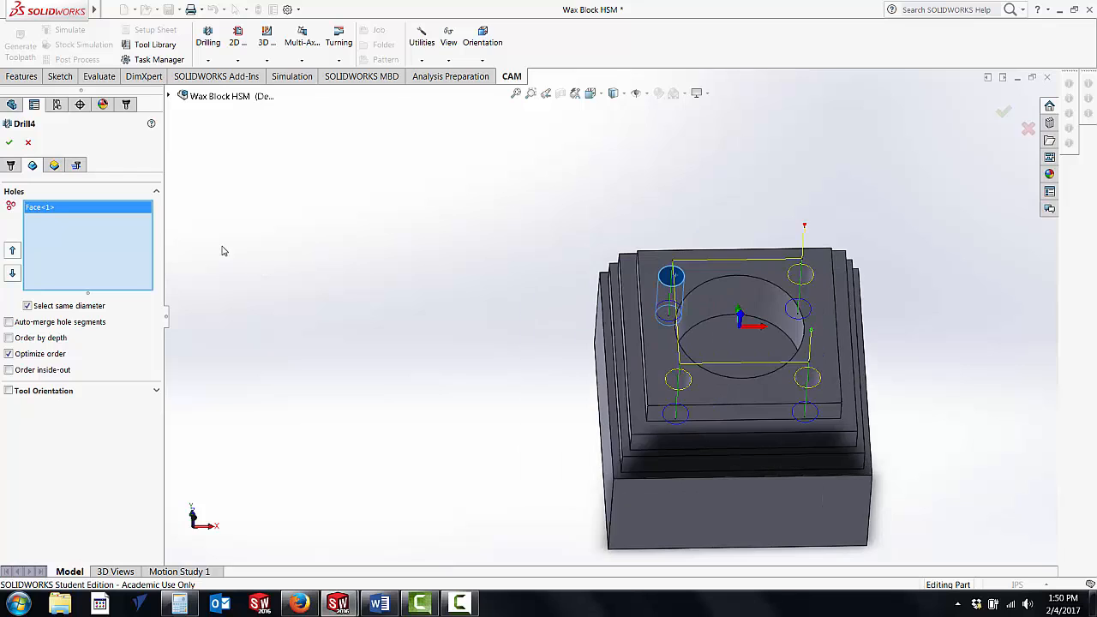
scroll(671, 360, down, 3)
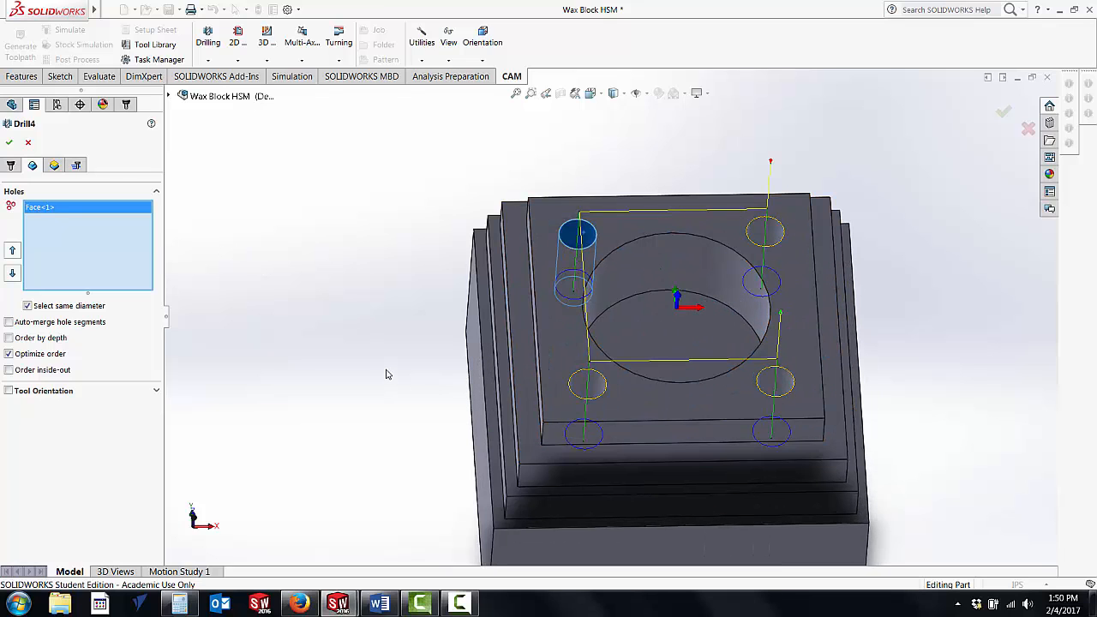
Step: Set the clearance height offset to 2 in from Retract Height and the retract height offset to 1 in from Stock Top
click(54, 167)
click(21, 241)
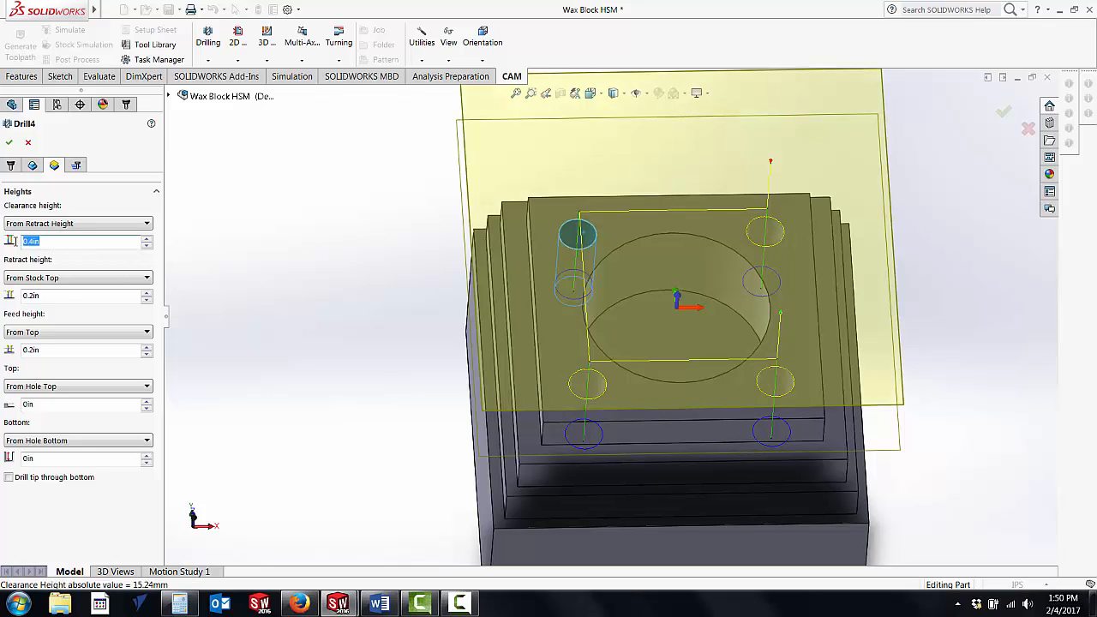
text(2)
key(Return)
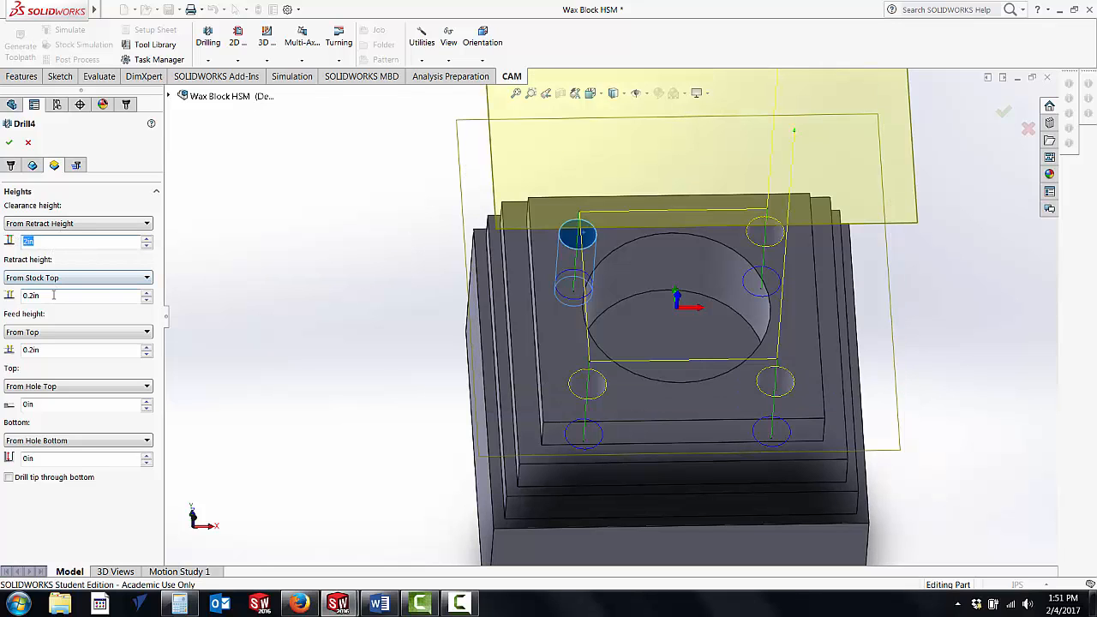
click(30, 295)
text(1)
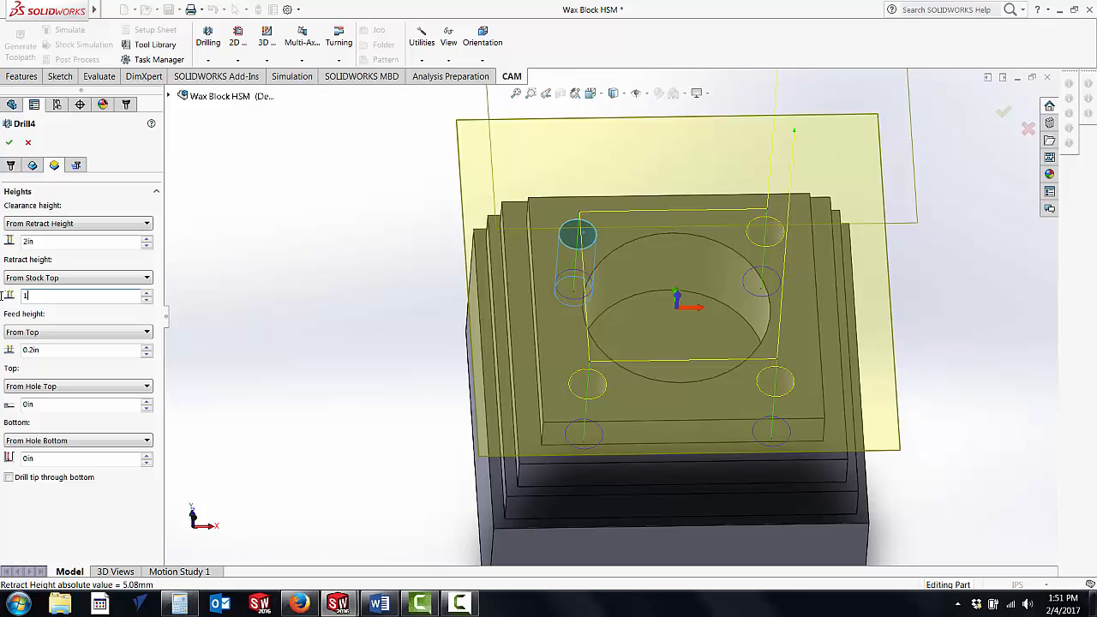
key(Return)
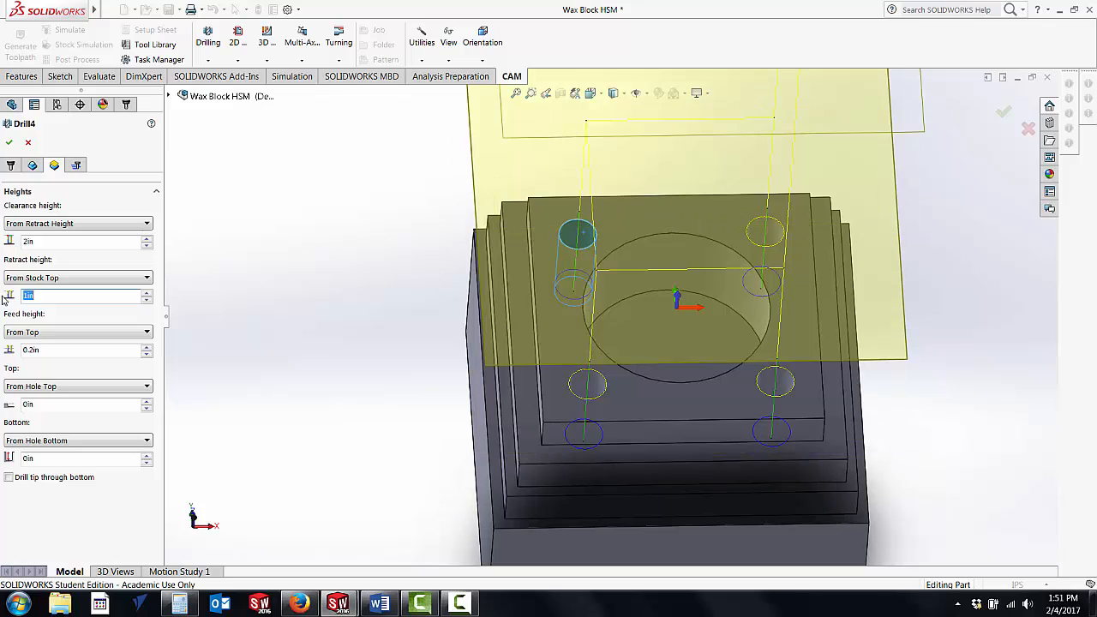
Step: Set the drill operation's feed height offset to 0.4 in from Top
click(47, 350)
key(BackSpace)
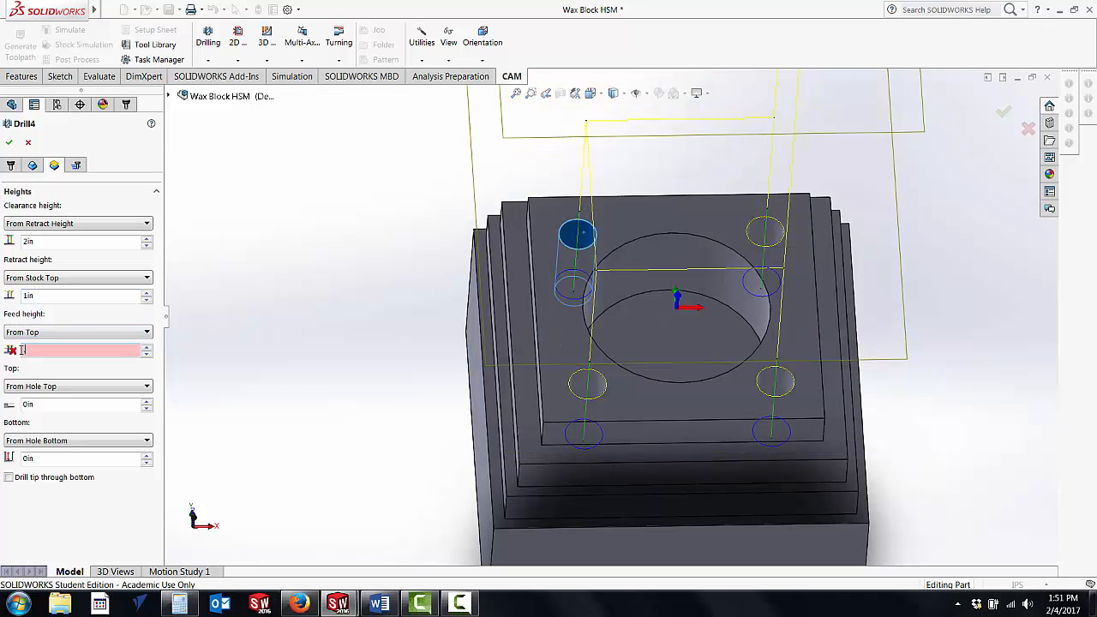
text(0.4)
key(Return)
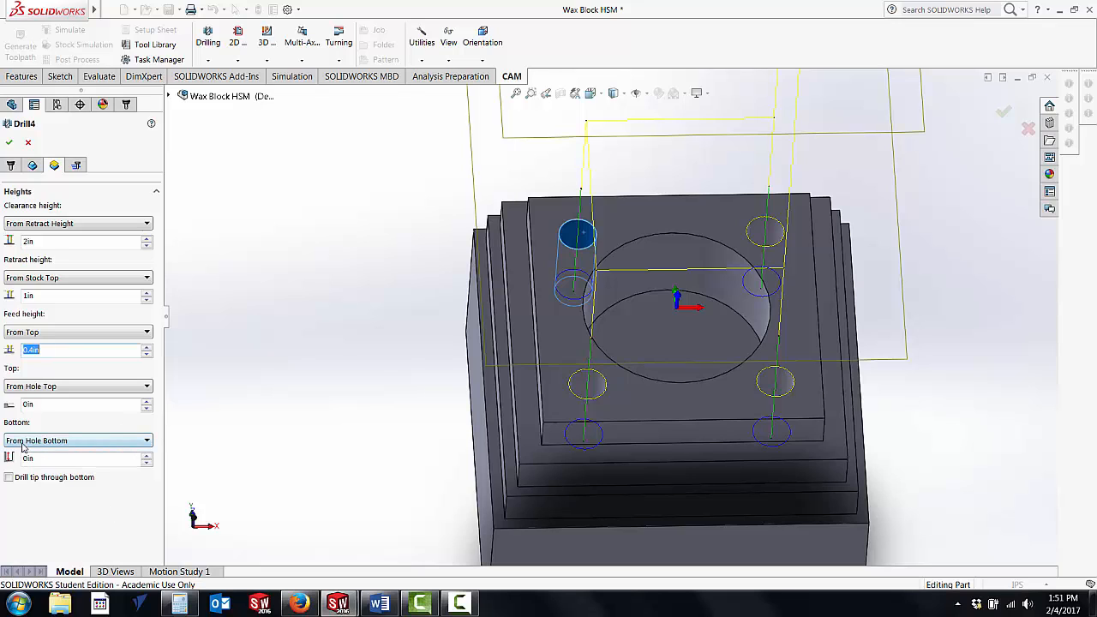
Step: Set the drilling bottom height to From Hole Bottom with an offset of -0.1 in
click(147, 441)
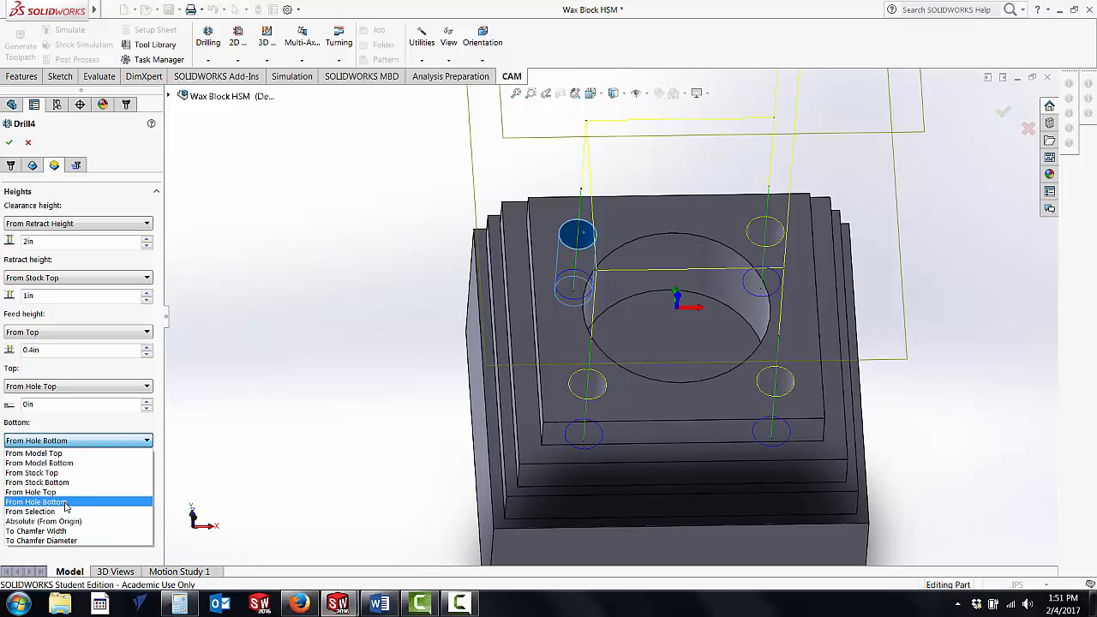
click(65, 507)
click(21, 461)
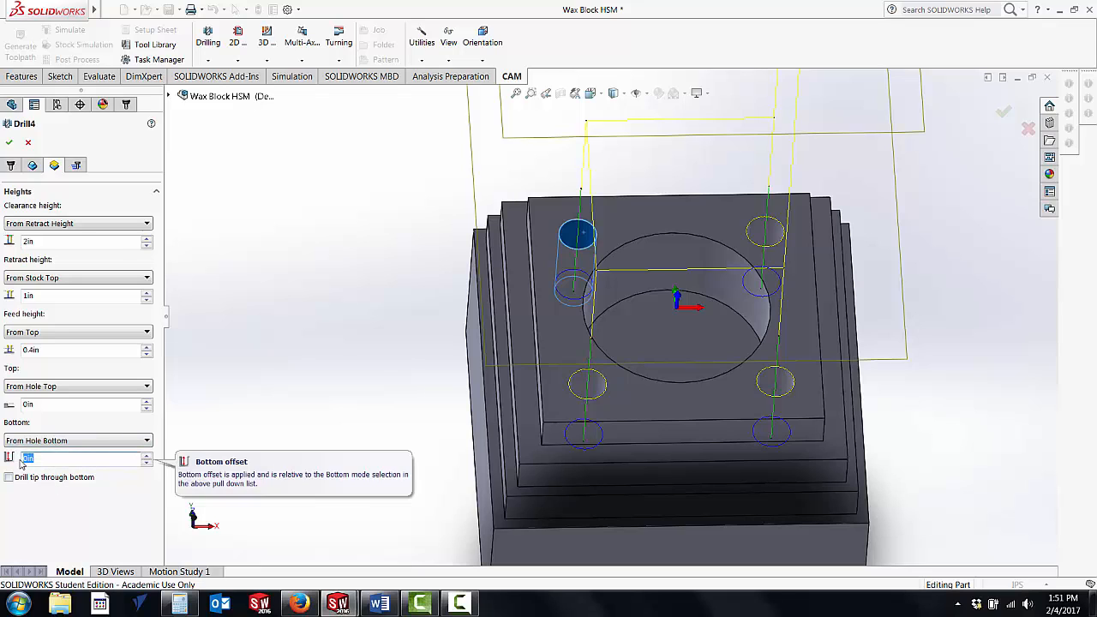
key(BackSpace)
text(-.)
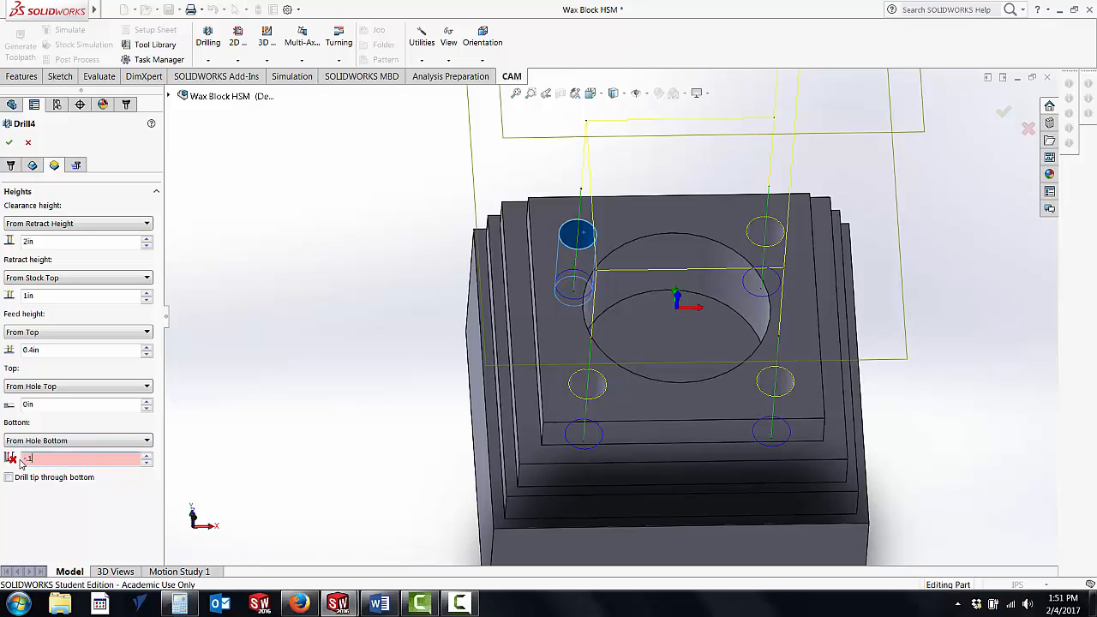
text(1)
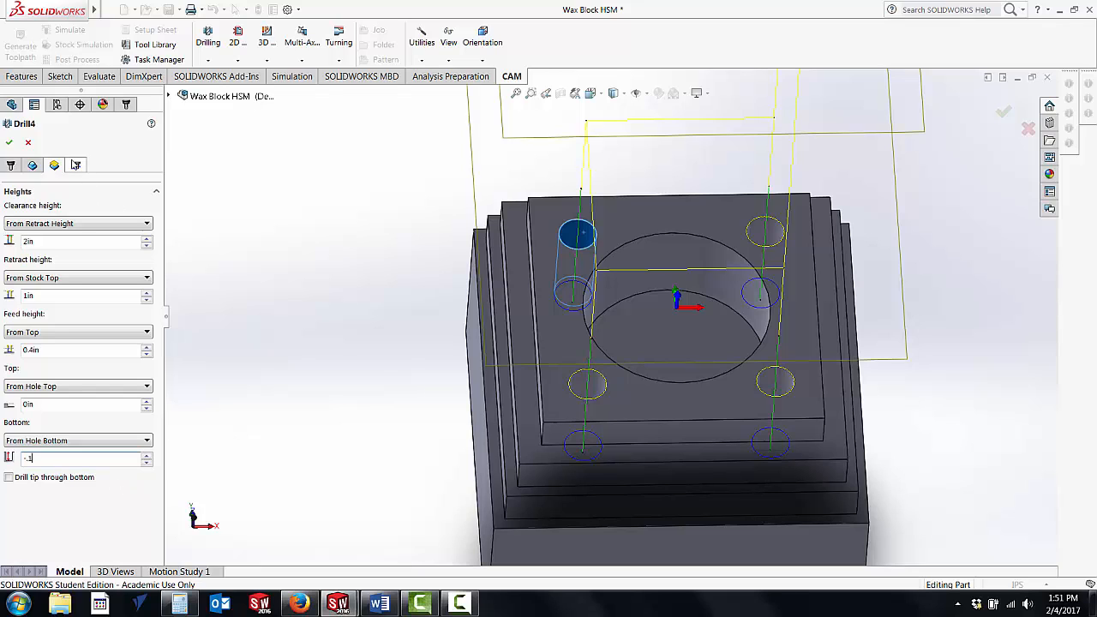
Step: Set the drilling cycle to Chip breaking - partial retract with a pecking depth and a pecking depth reduction of 0.1 in
click(76, 165)
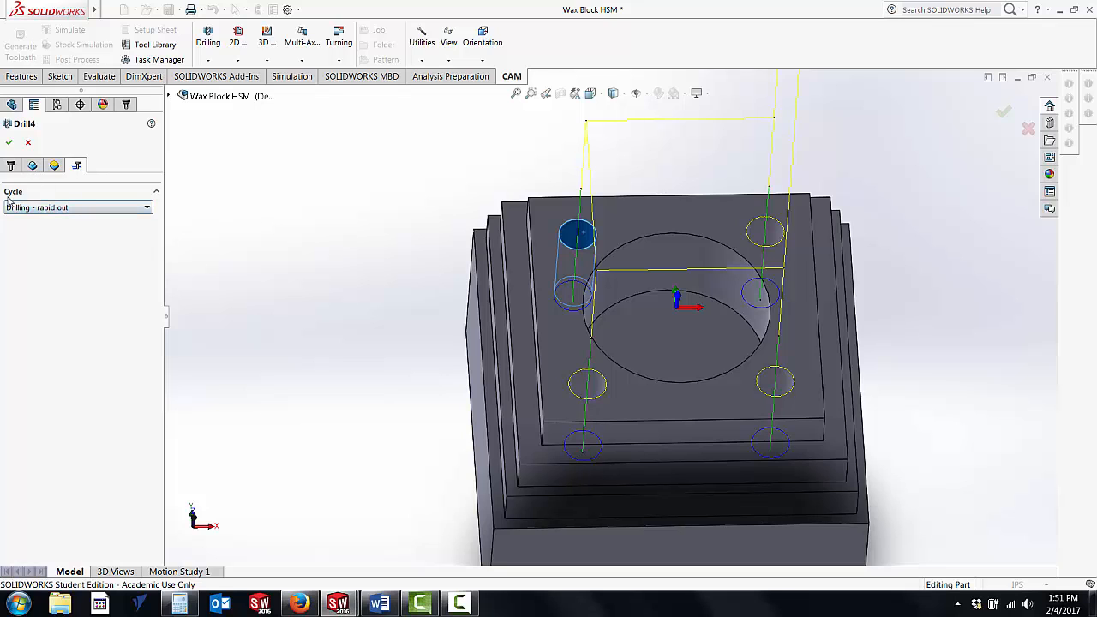
click(147, 208)
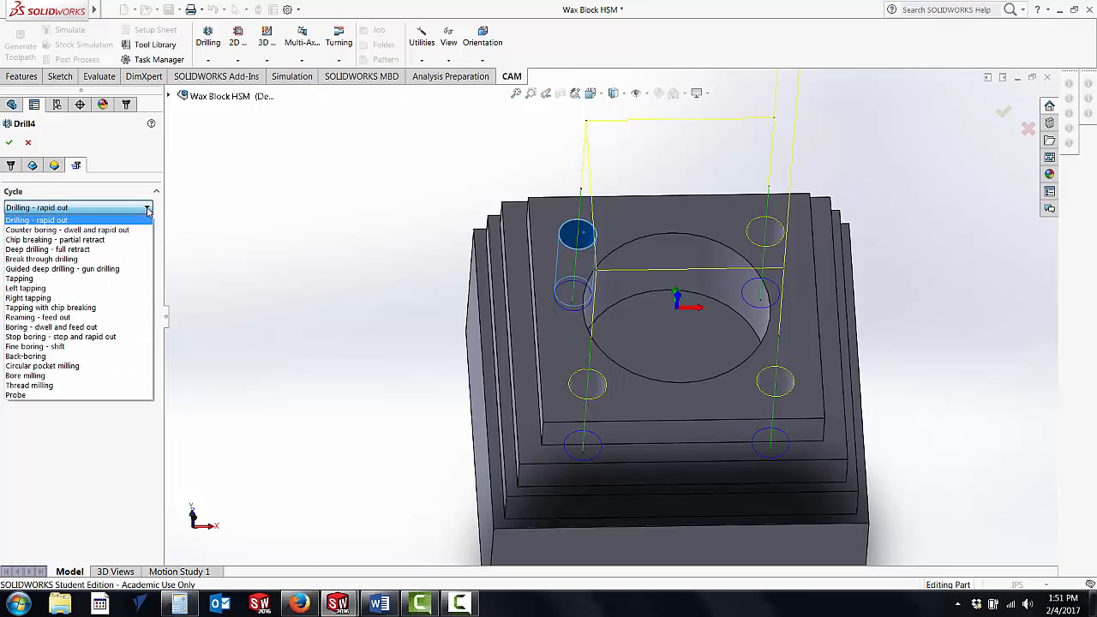
click(72, 240)
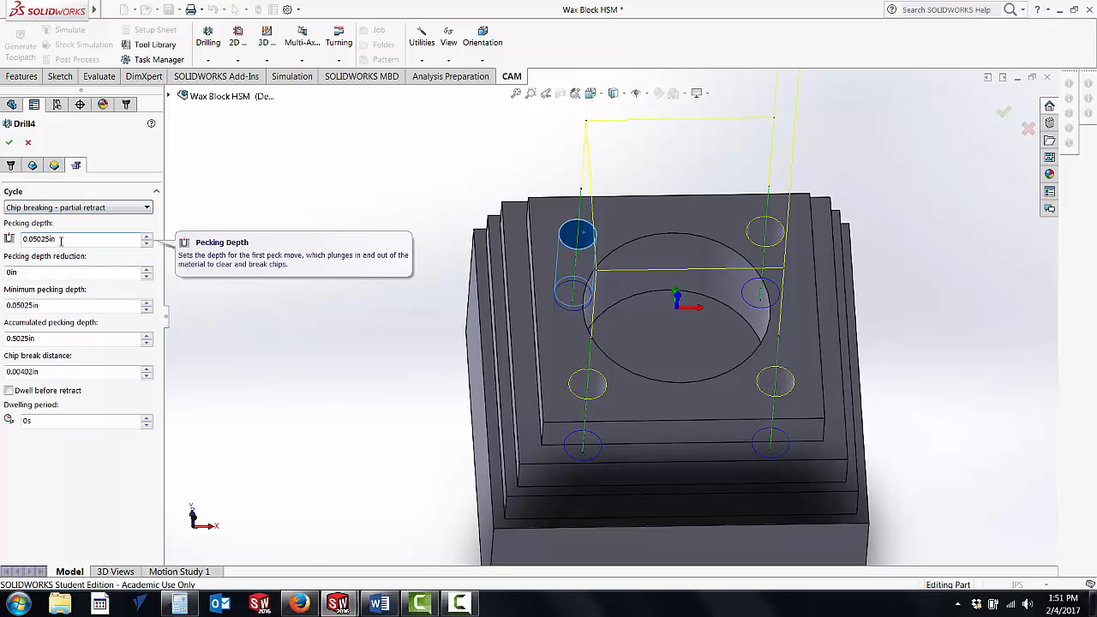
drag(71, 239, 4, 240)
text(0.1)
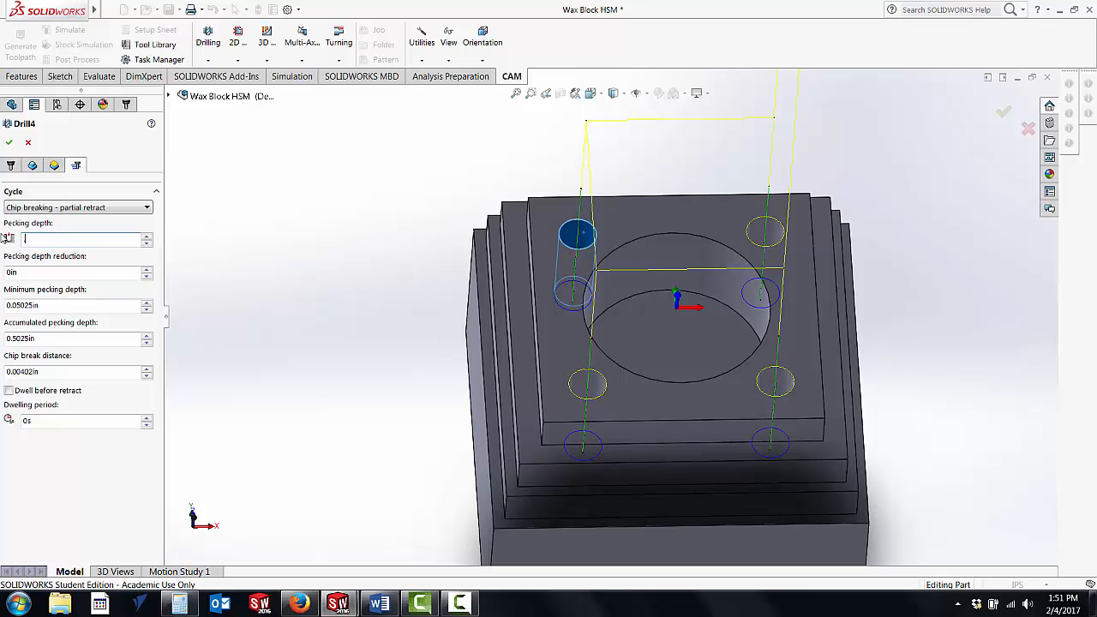
key(Return)
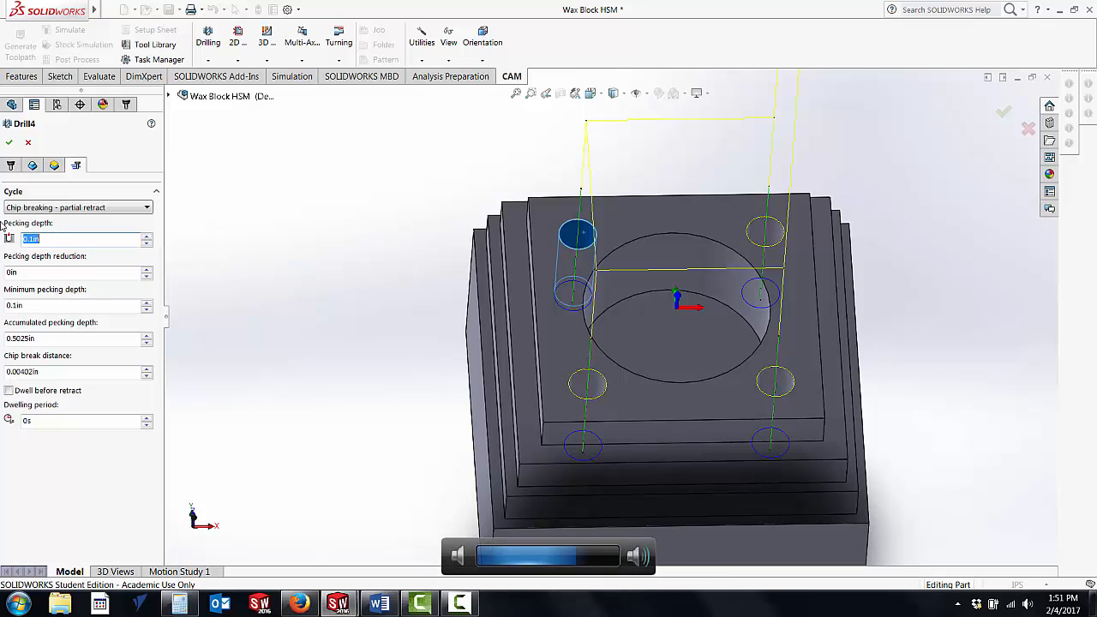
drag(34, 272, 3, 272)
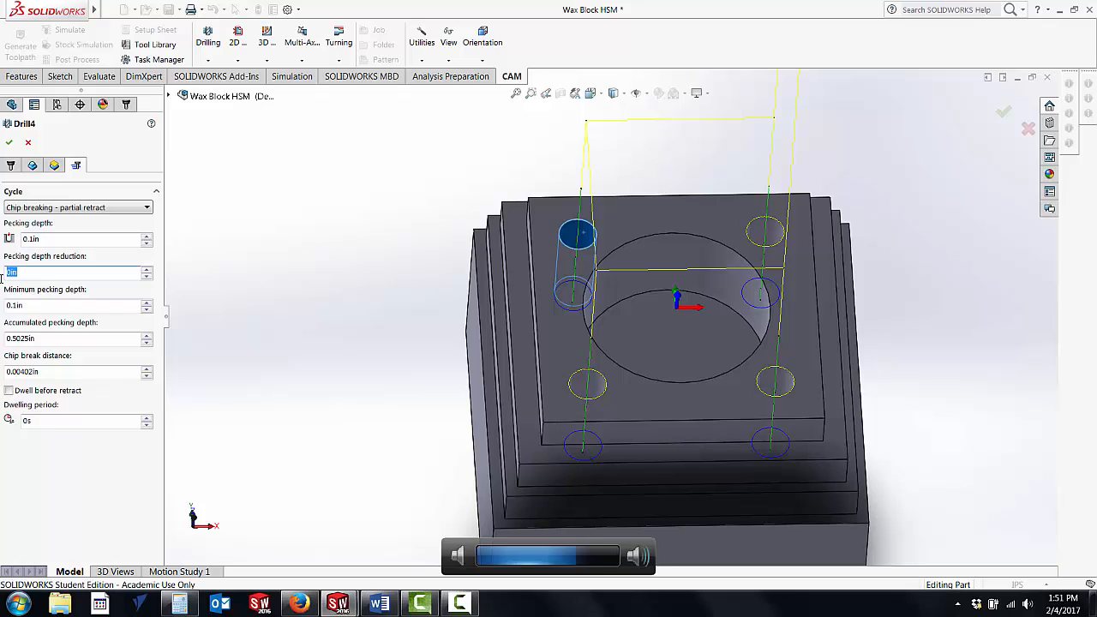
text(0.1)
key(Return)
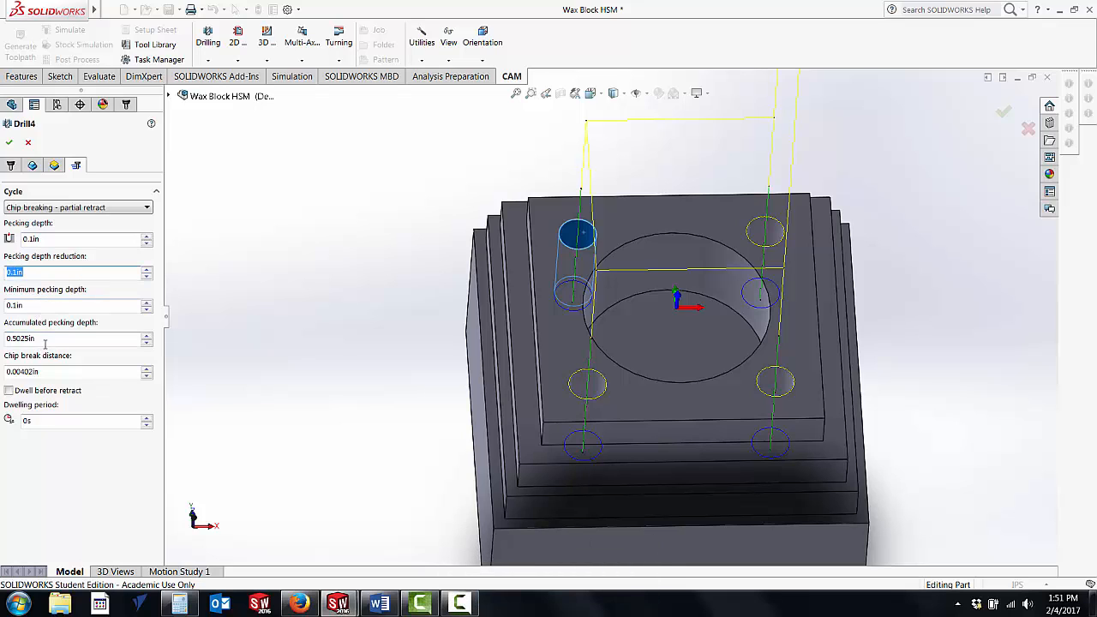
Step: Set the chip break distance to 0.1 in and the dwelling period to 0.5 s, and accept the drill operation
drag(42, 371, 3, 371)
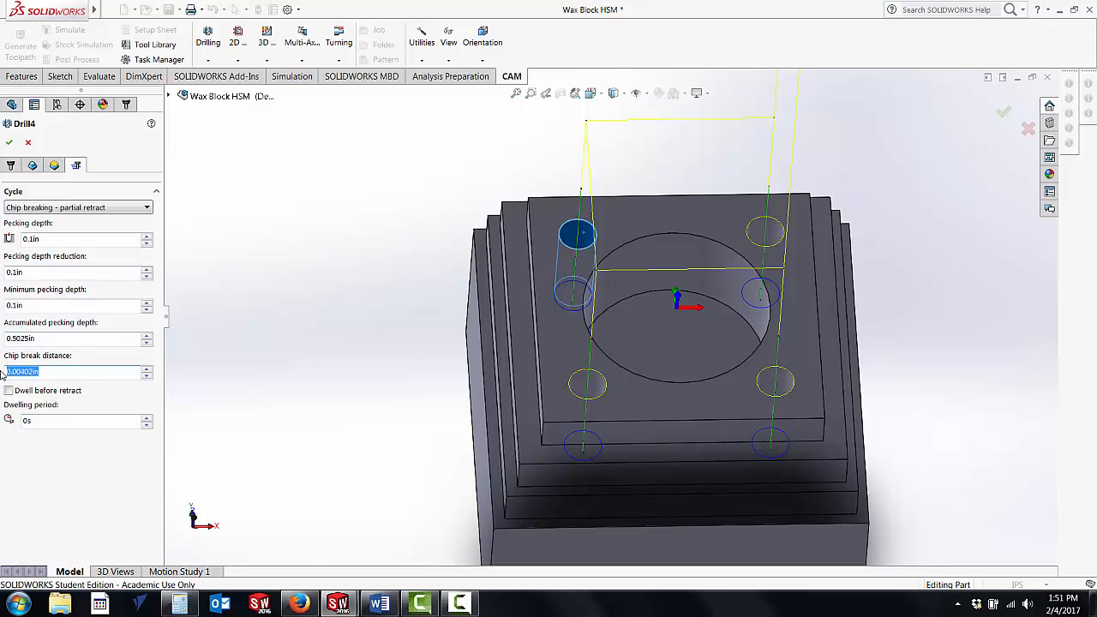
text(0.1)
key(Return)
drag(40, 422, 2, 420)
text(0.5)
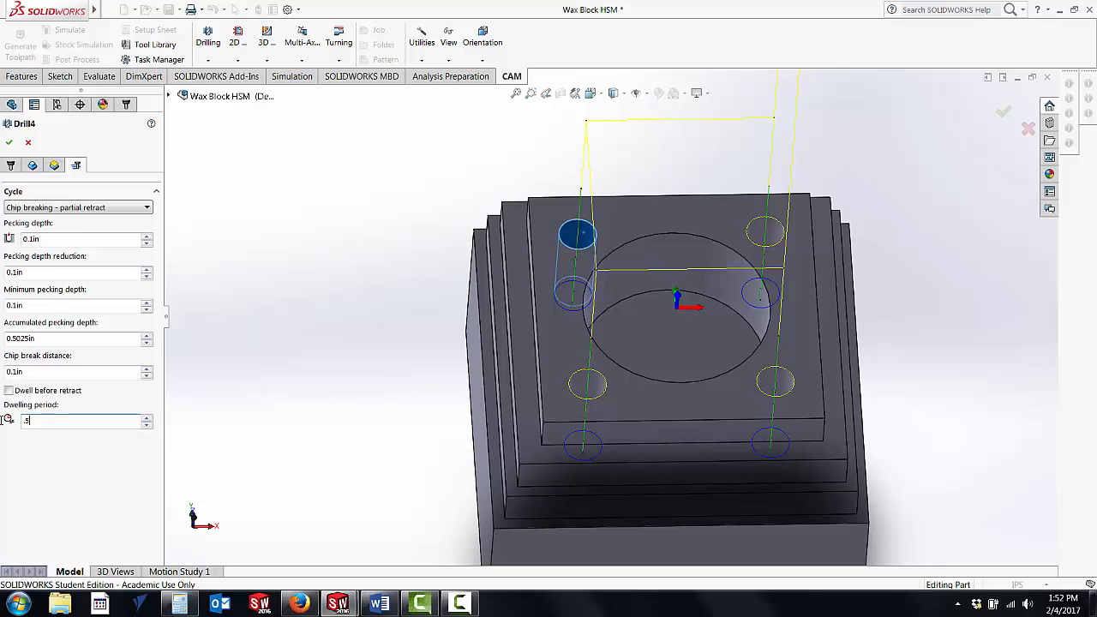
key(Return)
click(11, 145)
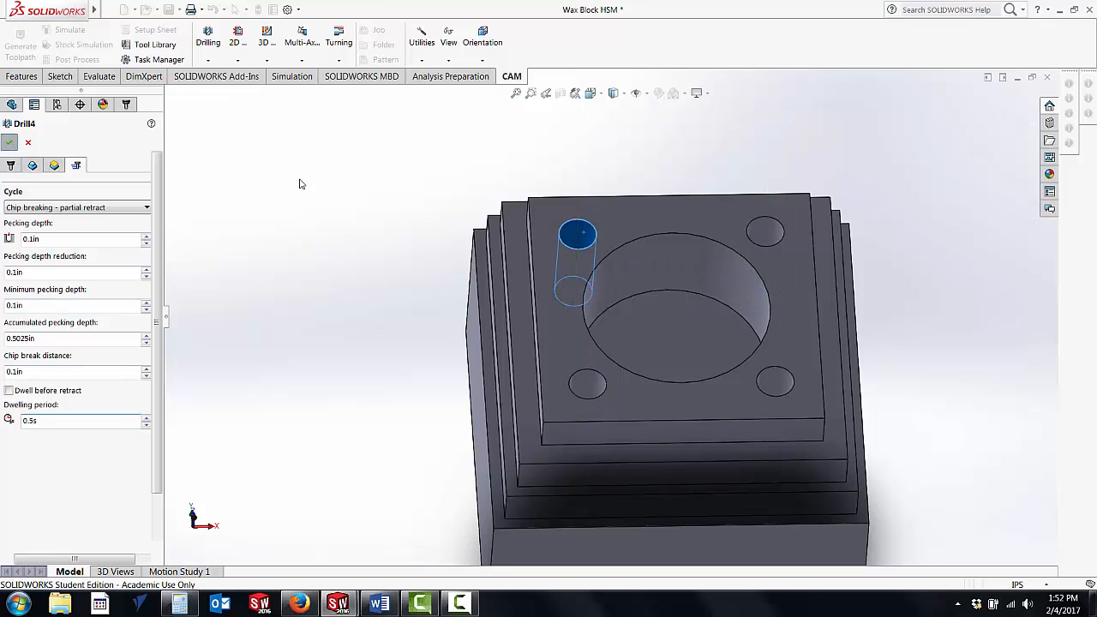
Step: Inspect the chip-breaking toolpath around the four corner holes, run its stock simulation at a faster playback speed, and close the simulation
middle_drag(477, 314, 462, 283)
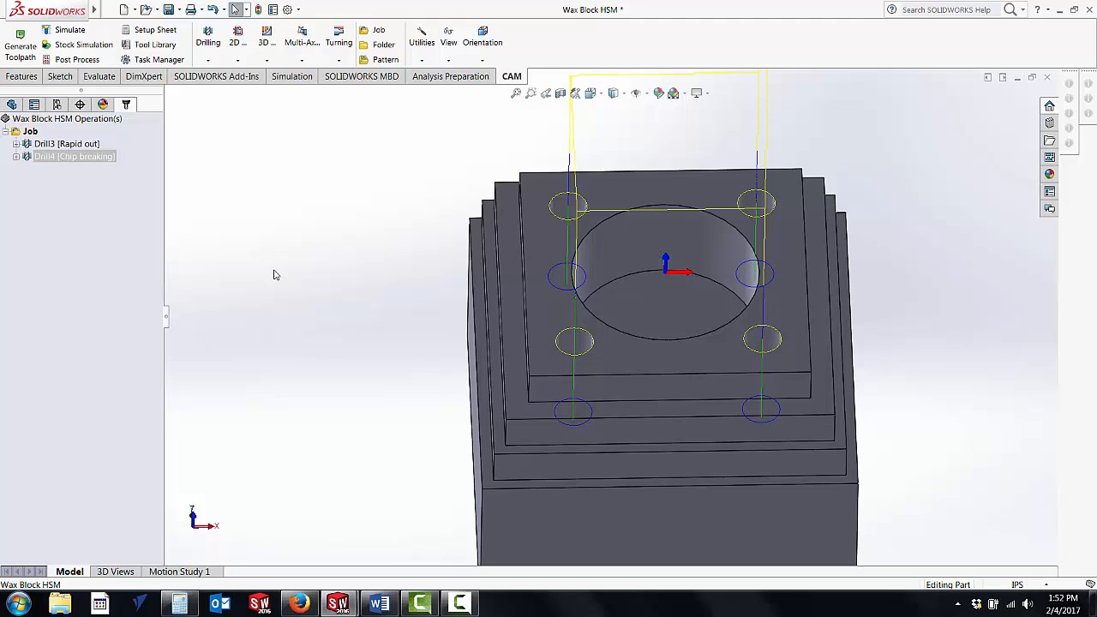
scroll(353, 297, up, 4)
middle_drag(353, 298, 365, 264)
scroll(365, 263, down, 1)
scroll(681, 333, down, 3)
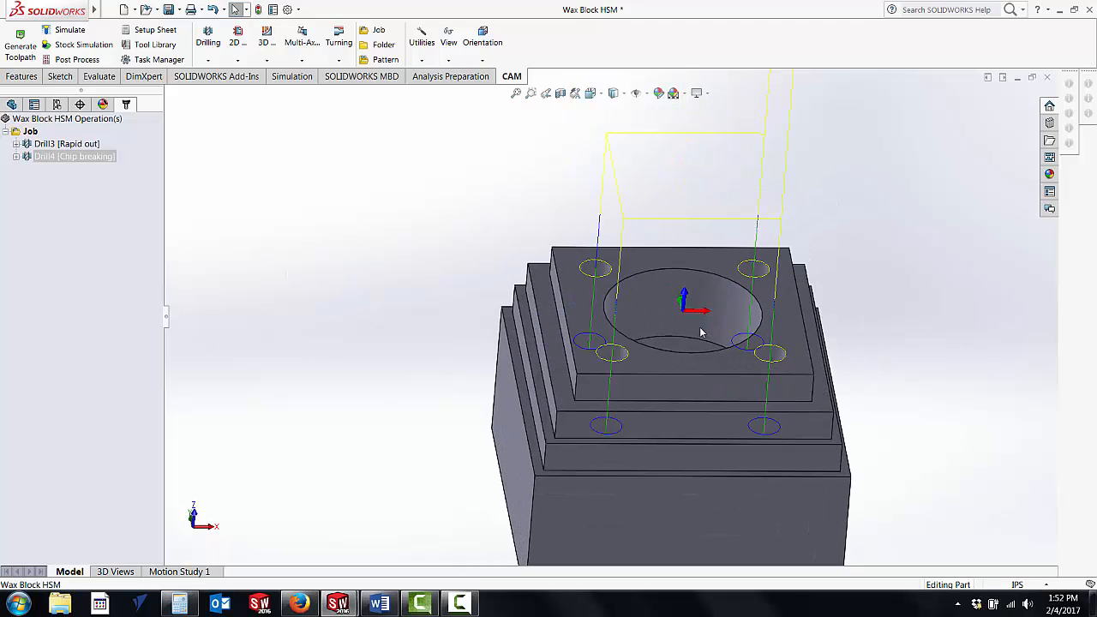
scroll(703, 332, up, 3)
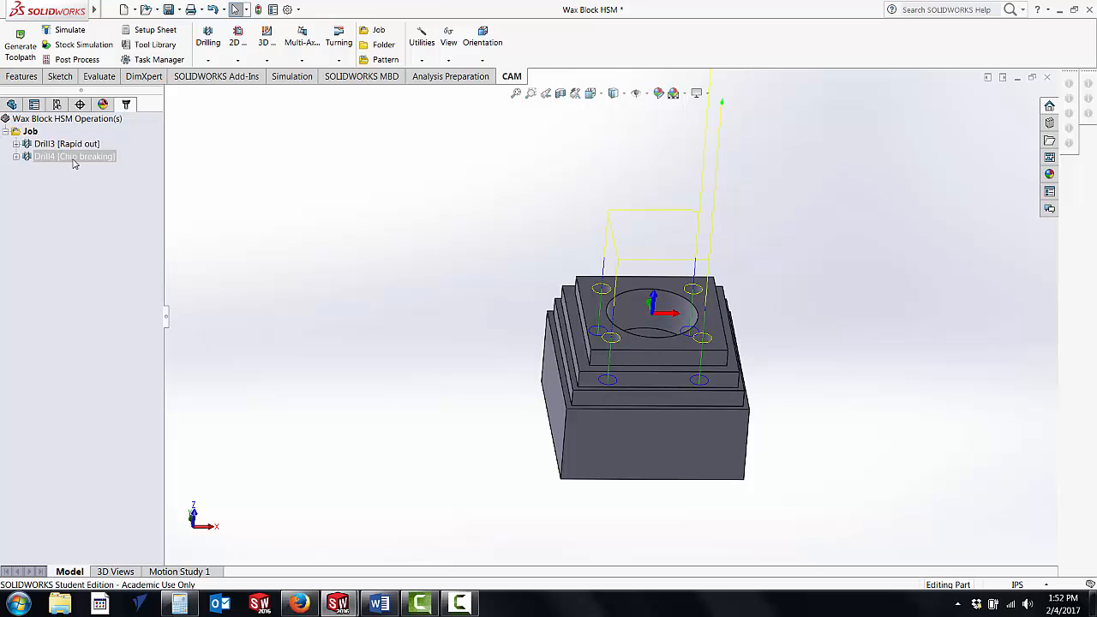
click(81, 44)
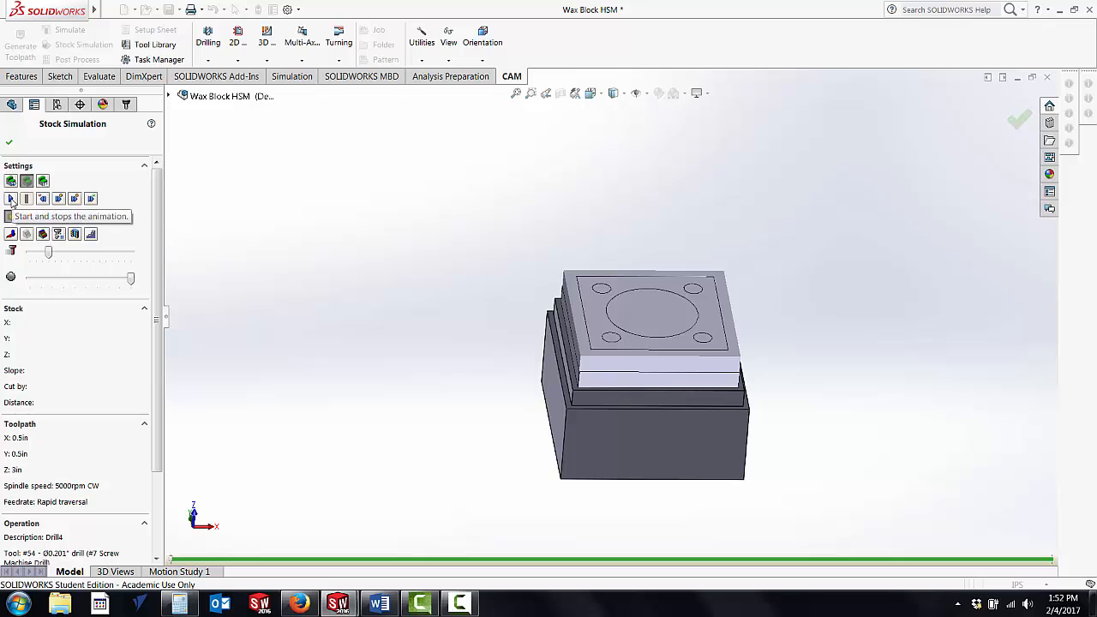
click(10, 198)
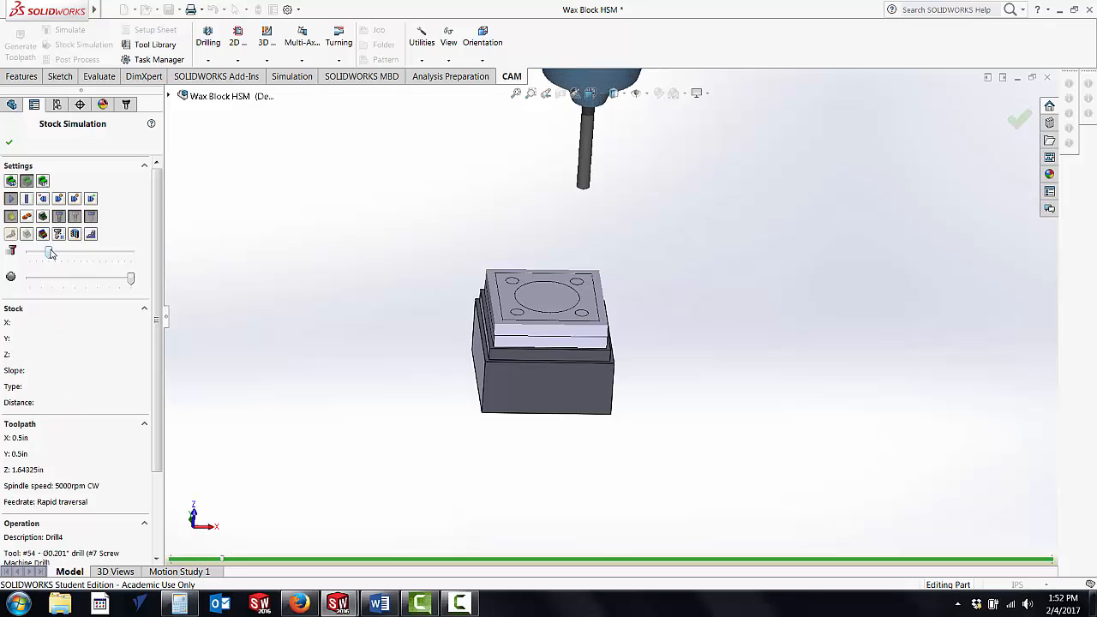
drag(49, 252, 63, 255)
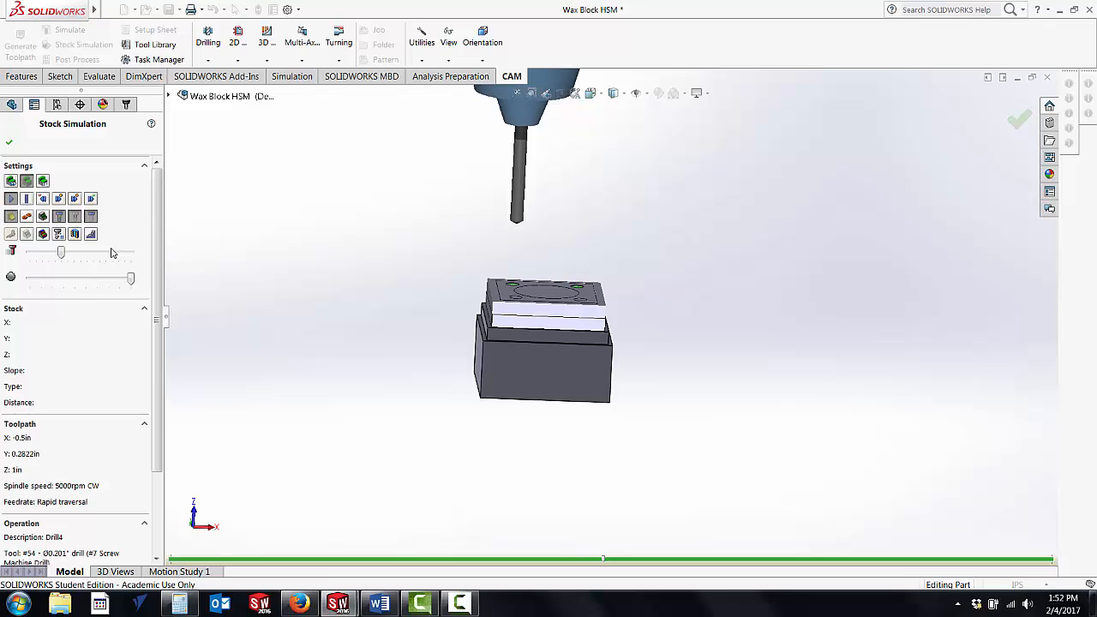
middle_drag(292, 266, 304, 310)
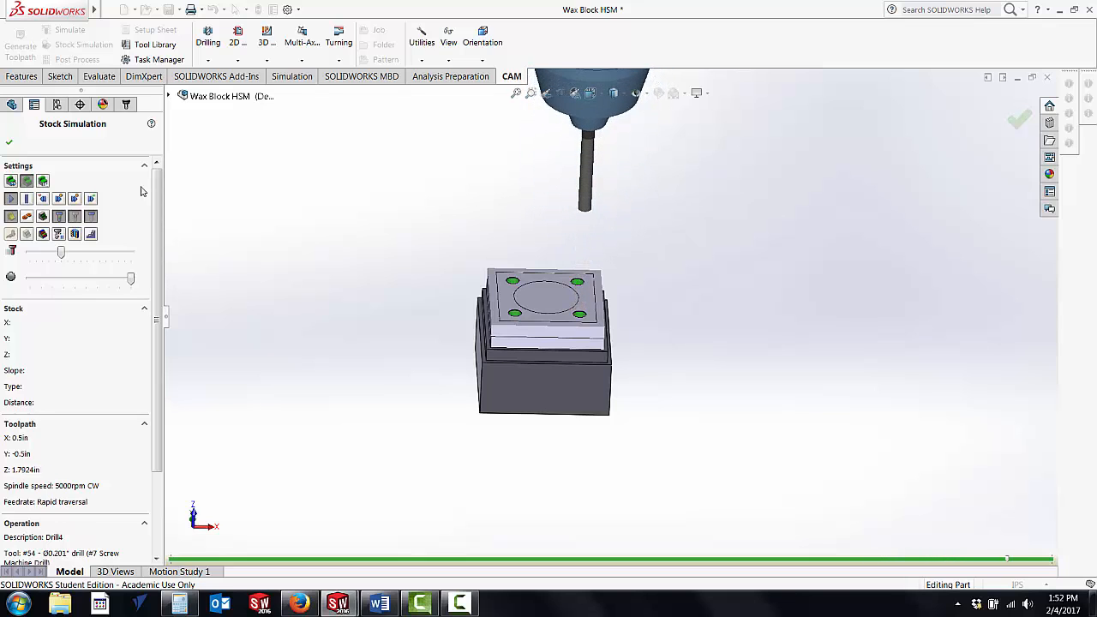
click(11, 146)
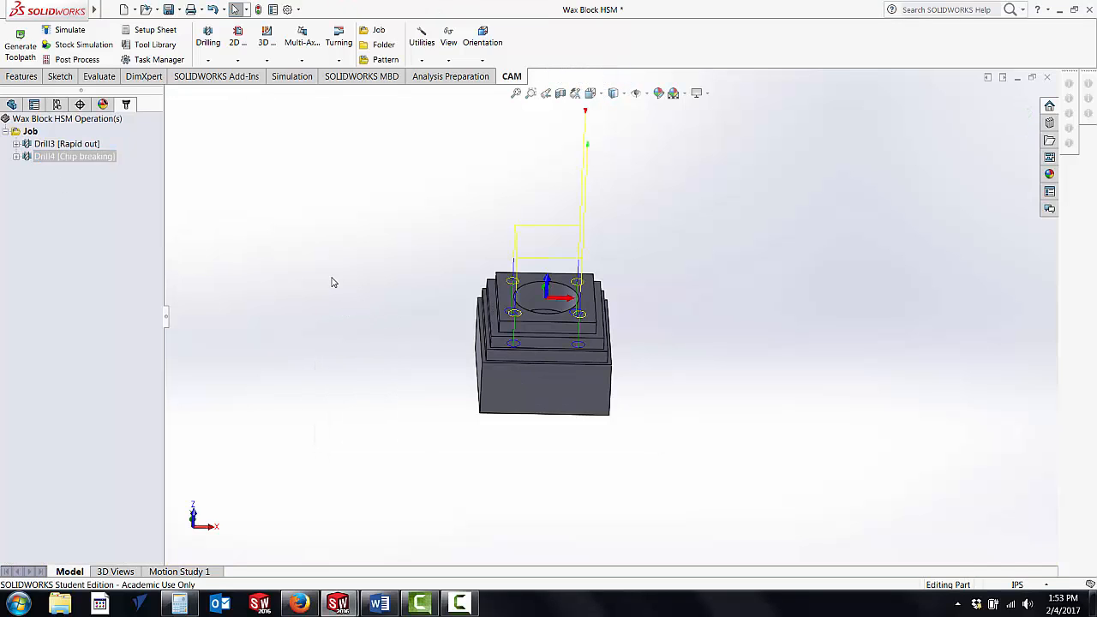
click(459, 604)
click(1074, 548)
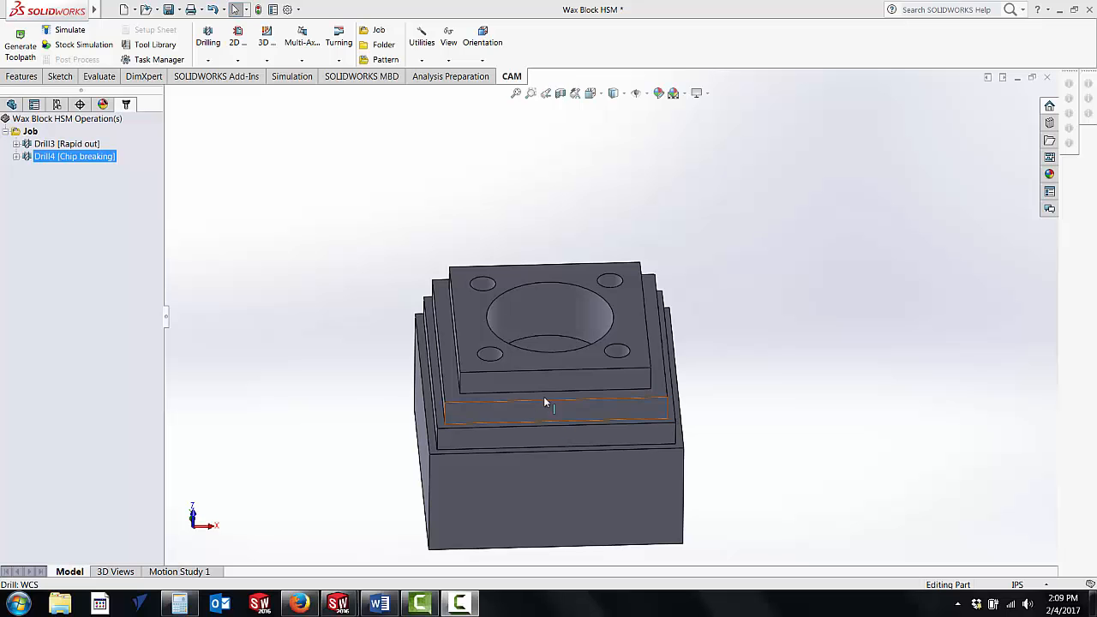
Step: Add a new 2D Pocket milling operation to the existing job
click(30, 132)
right_click(29, 133)
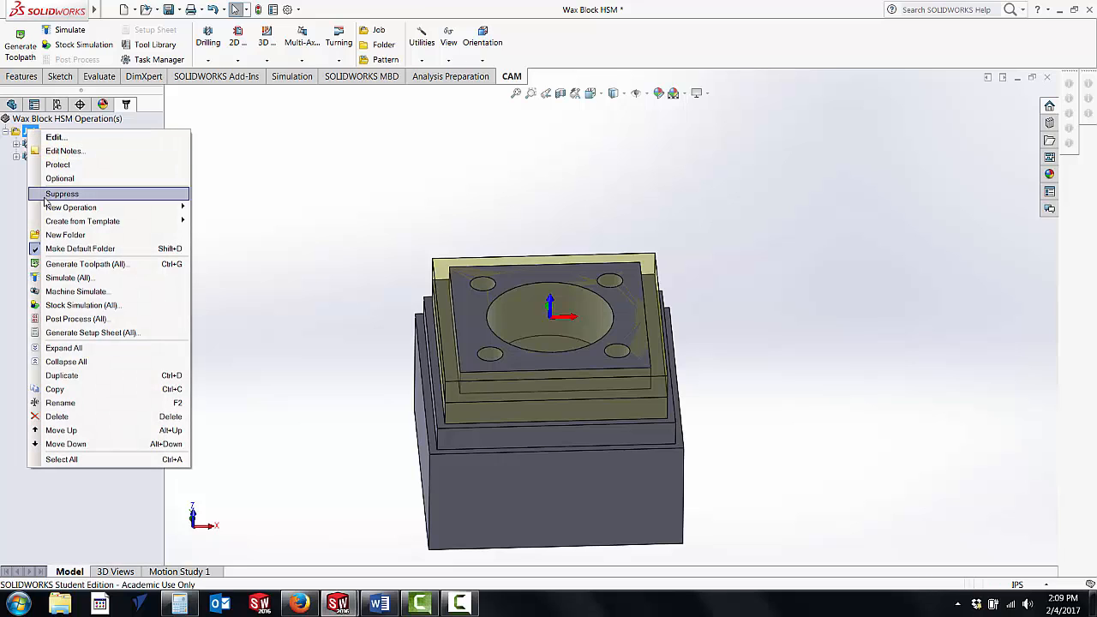
mouse_move(53, 209)
mouse_move(231, 227)
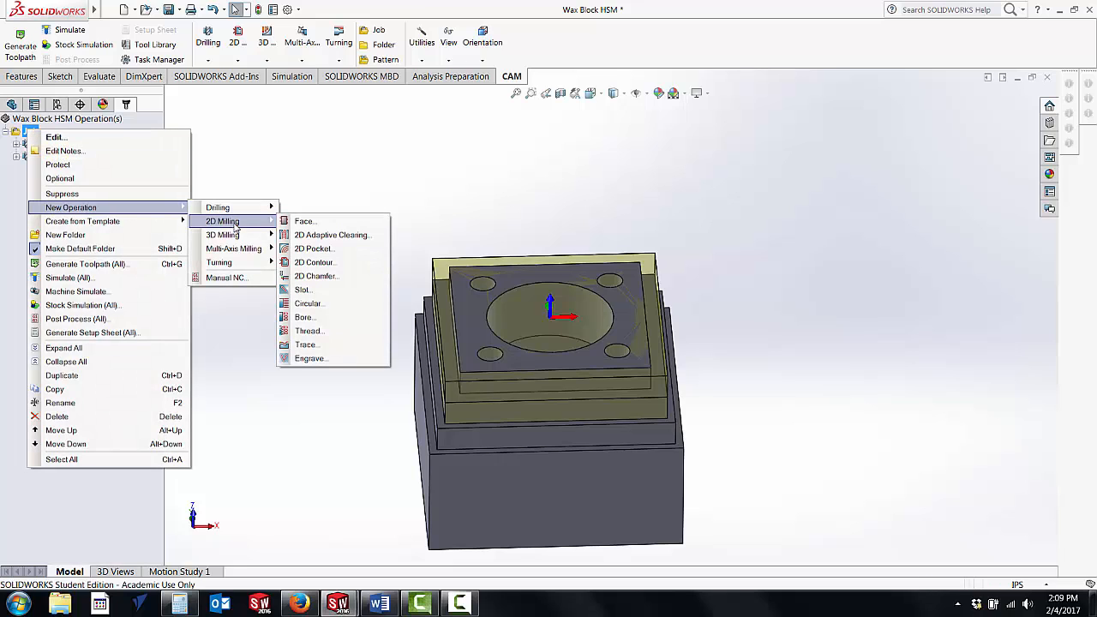
click(330, 249)
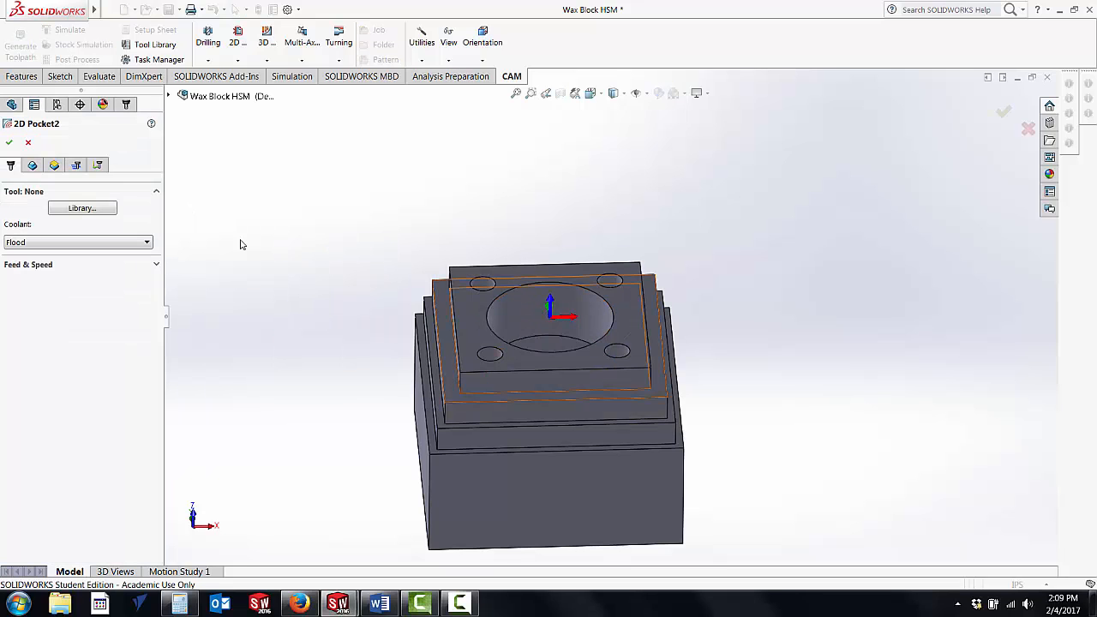
Step: Find the #55 Ø3/8" flat end mill in the 3160 Labs tool library for the pocket operation
click(74, 209)
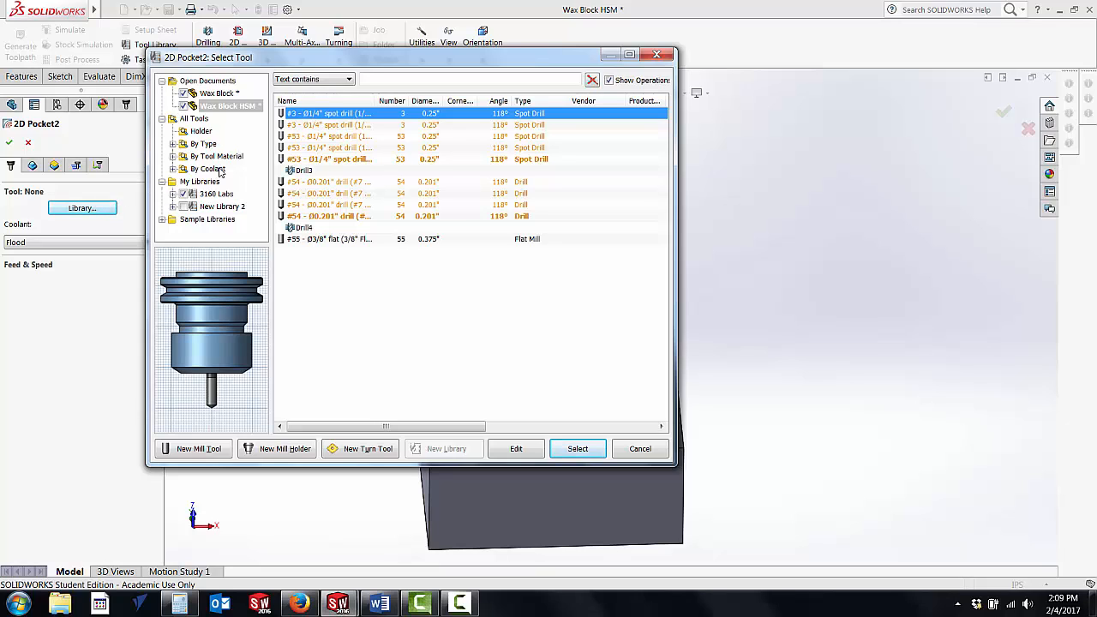
click(209, 194)
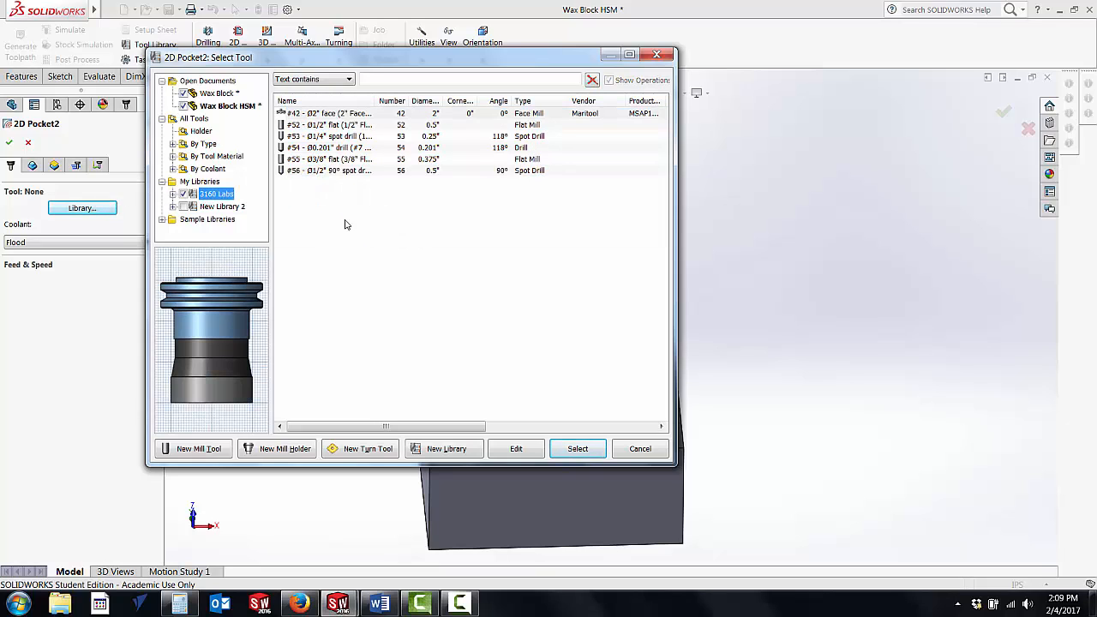
click(330, 159)
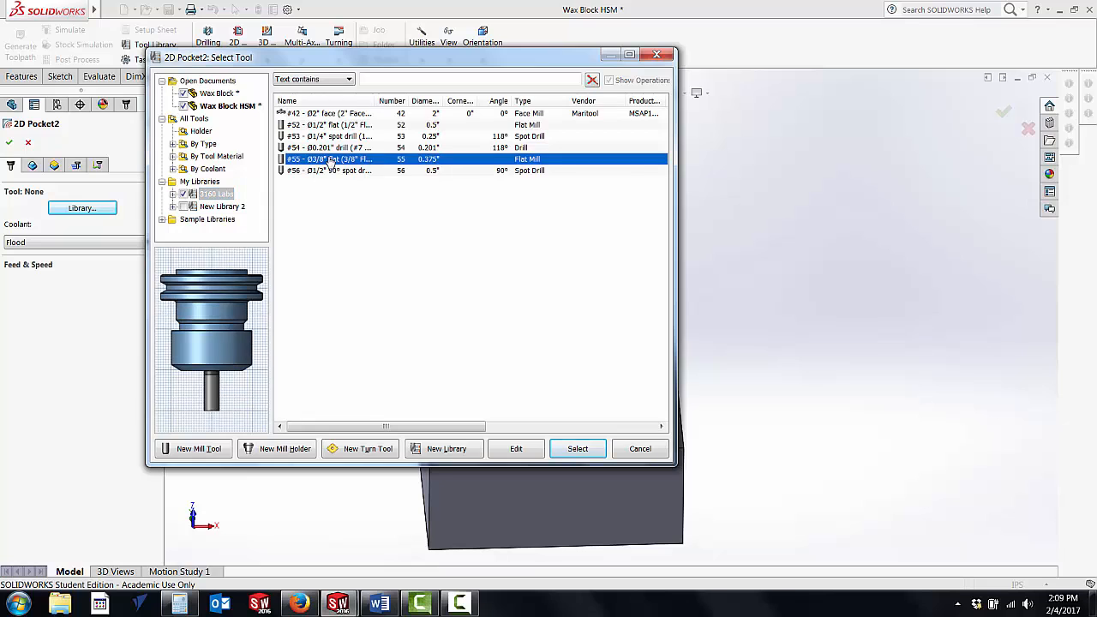
Step: Review the #55 3/8" flat end mill's general, cutter, shaft, holder and feed settings, and select it for the pocket operation
click(516, 448)
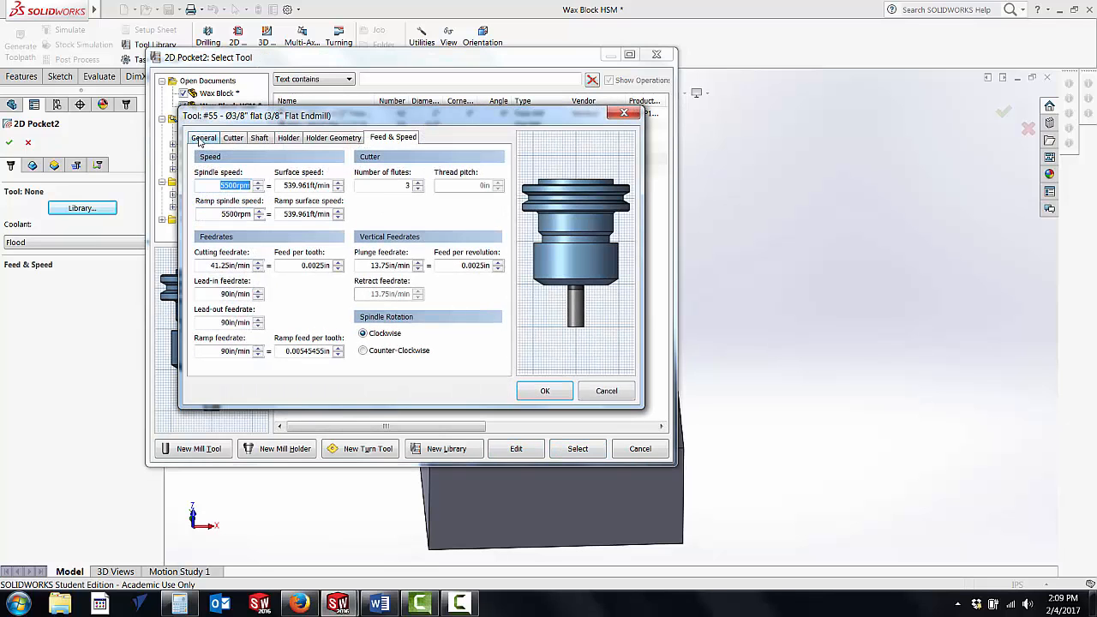
click(203, 138)
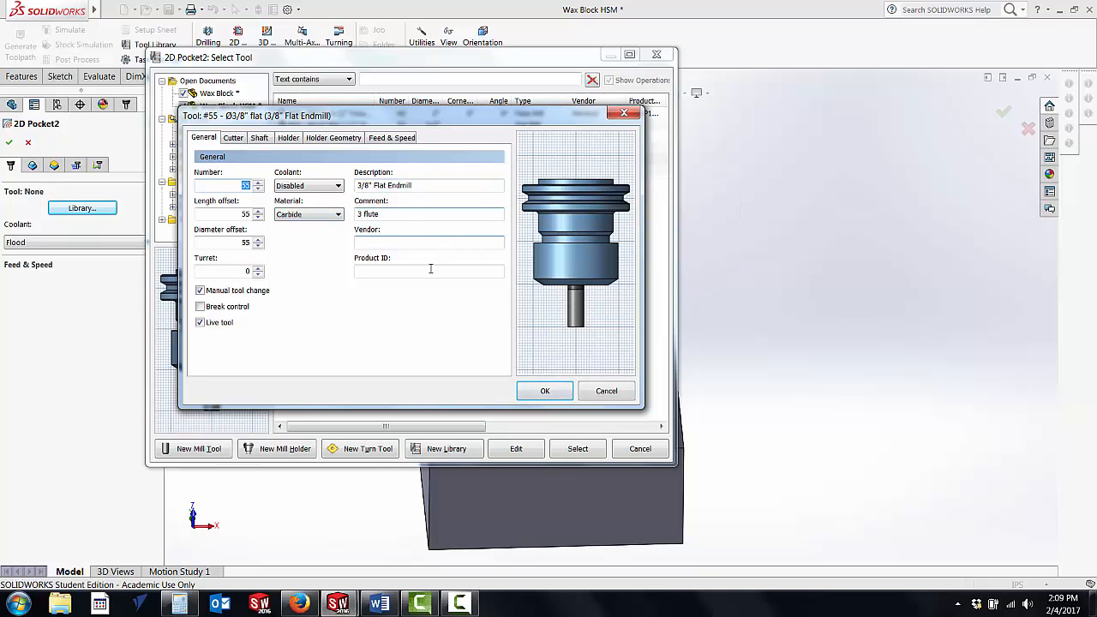
click(234, 138)
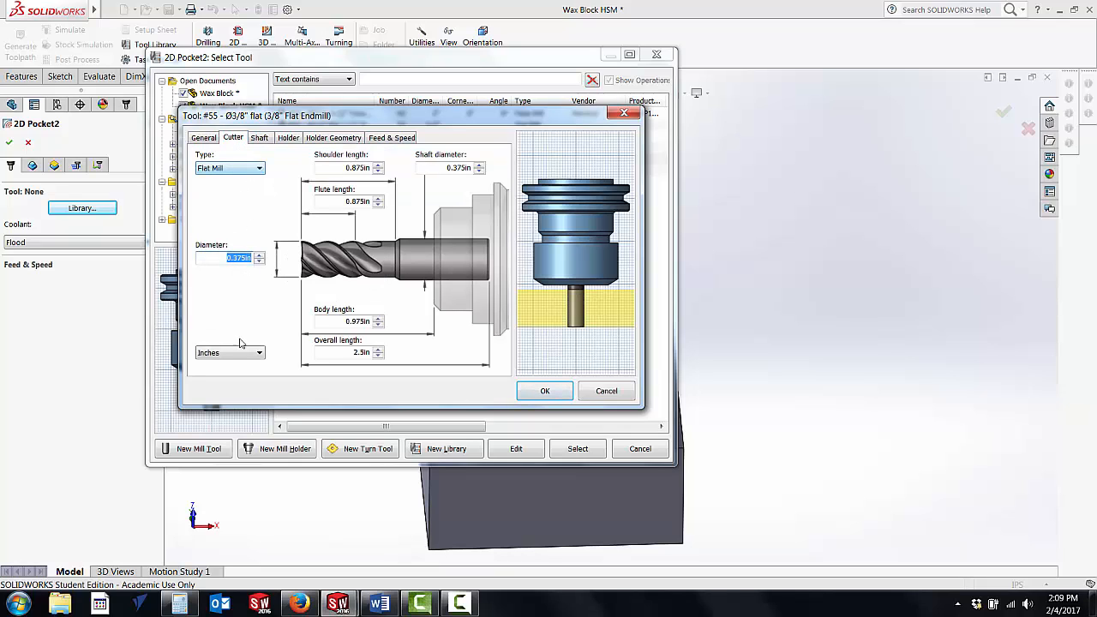
click(261, 140)
click(291, 139)
click(332, 139)
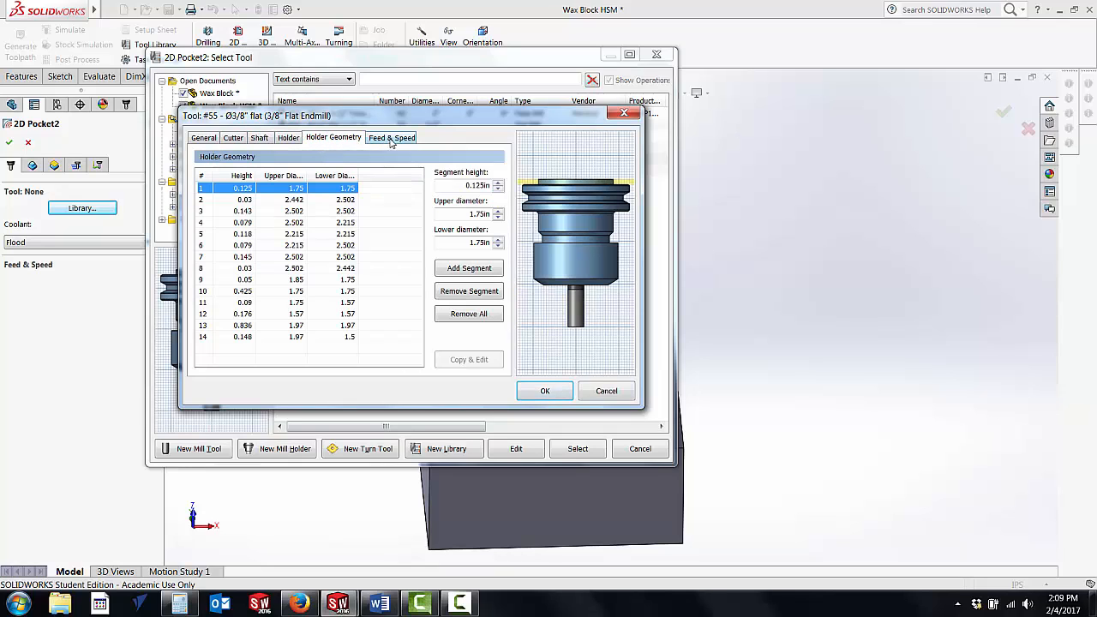
click(389, 139)
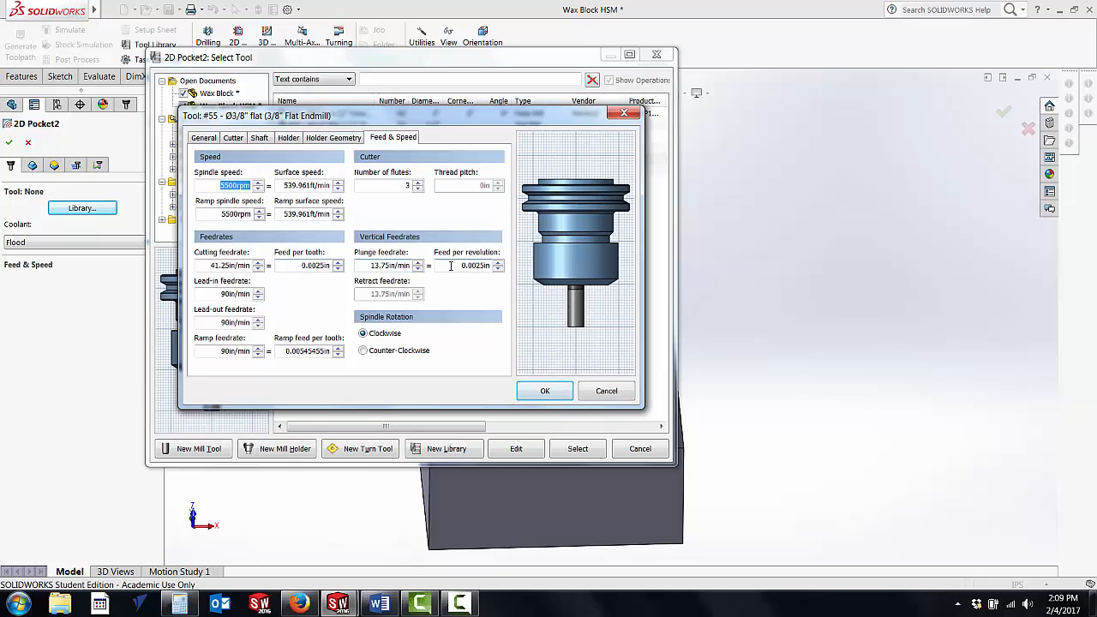
click(542, 391)
click(573, 446)
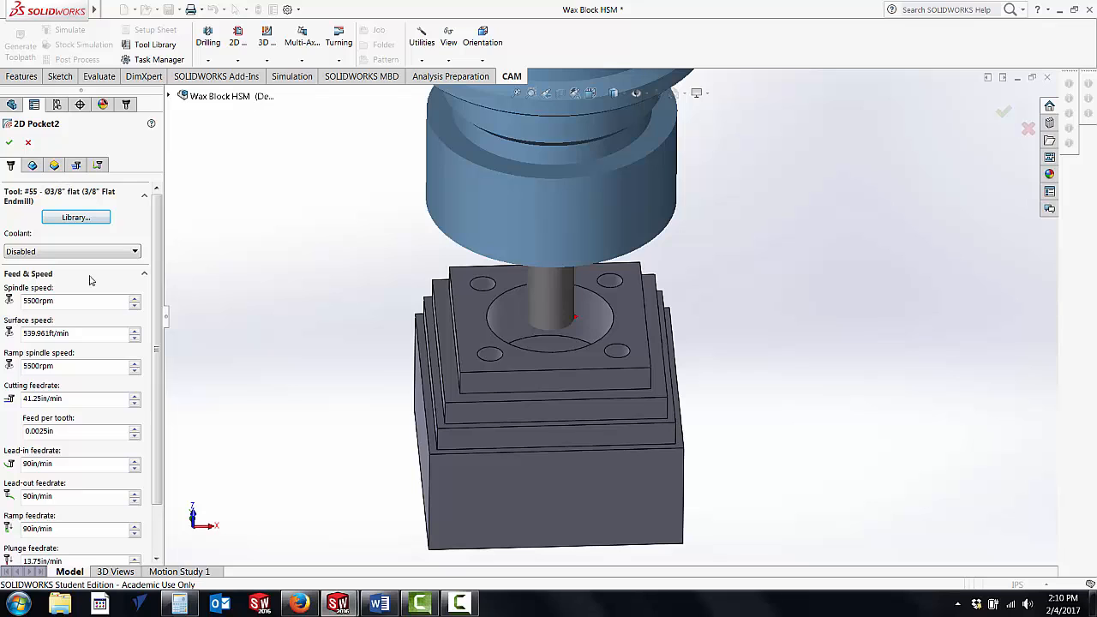
Step: Select the floor of the central circular pocket as the machining geometry
click(32, 164)
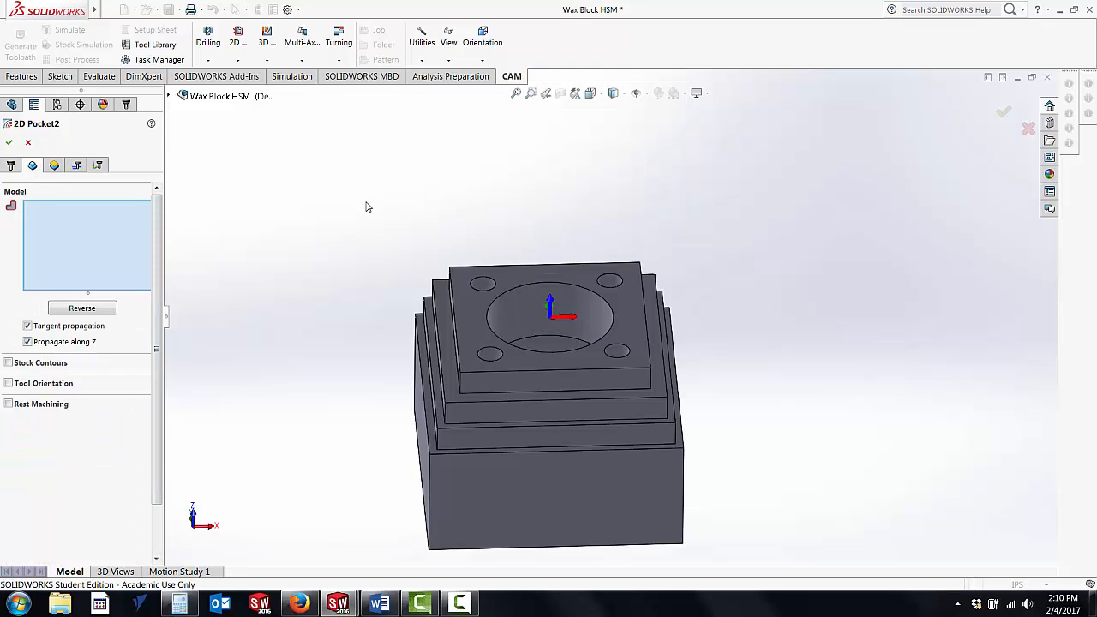
middle_drag(366, 207, 363, 286)
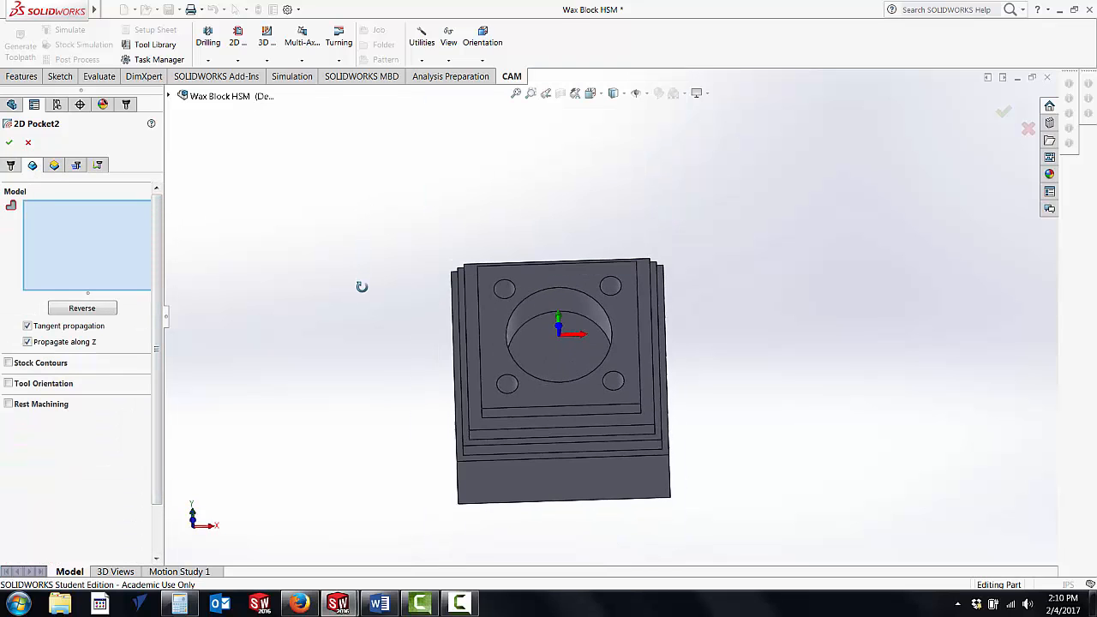
click(558, 339)
middle_drag(325, 279, 319, 249)
Step: Set the pocket operation's clearance height to 2 in, retract height to 1 in and feed height to 0.4 in
click(53, 165)
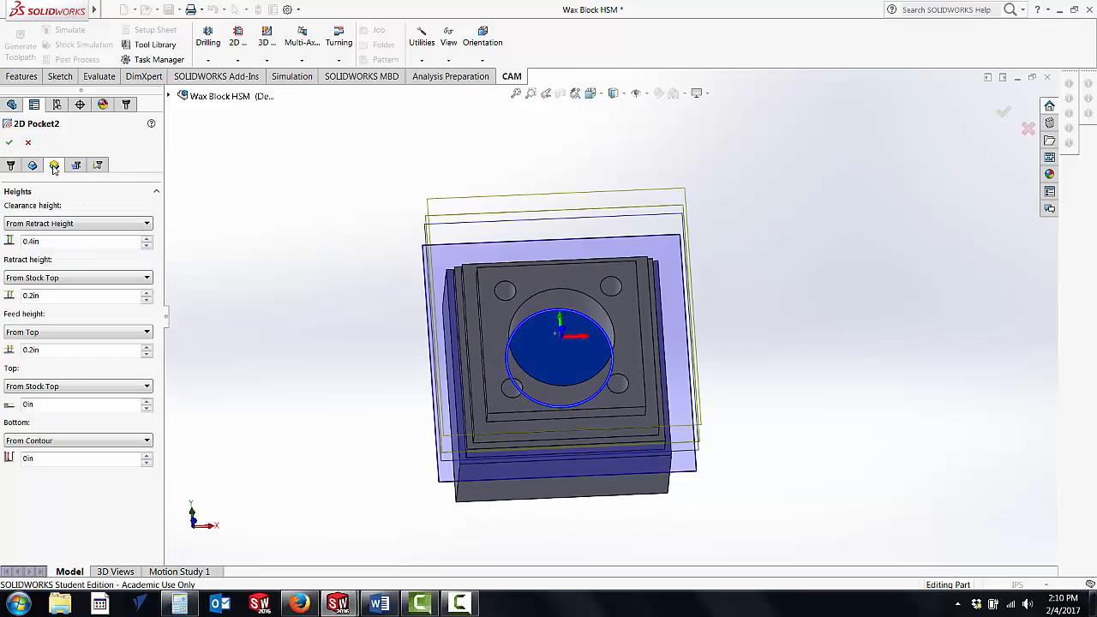
drag(44, 243, 21, 241)
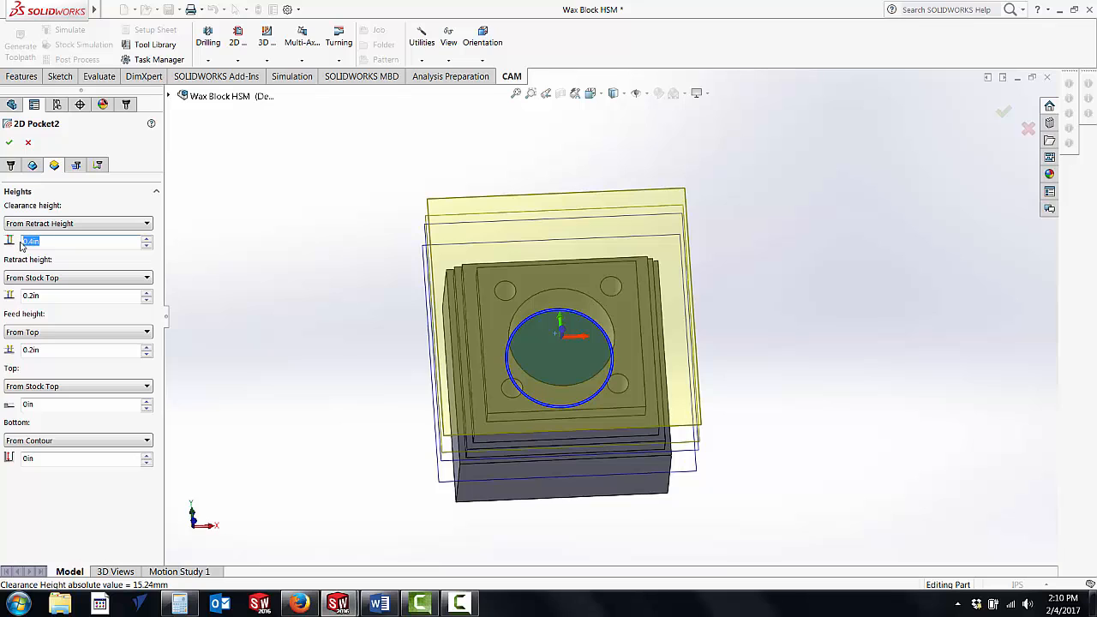
text(2)
key(Return)
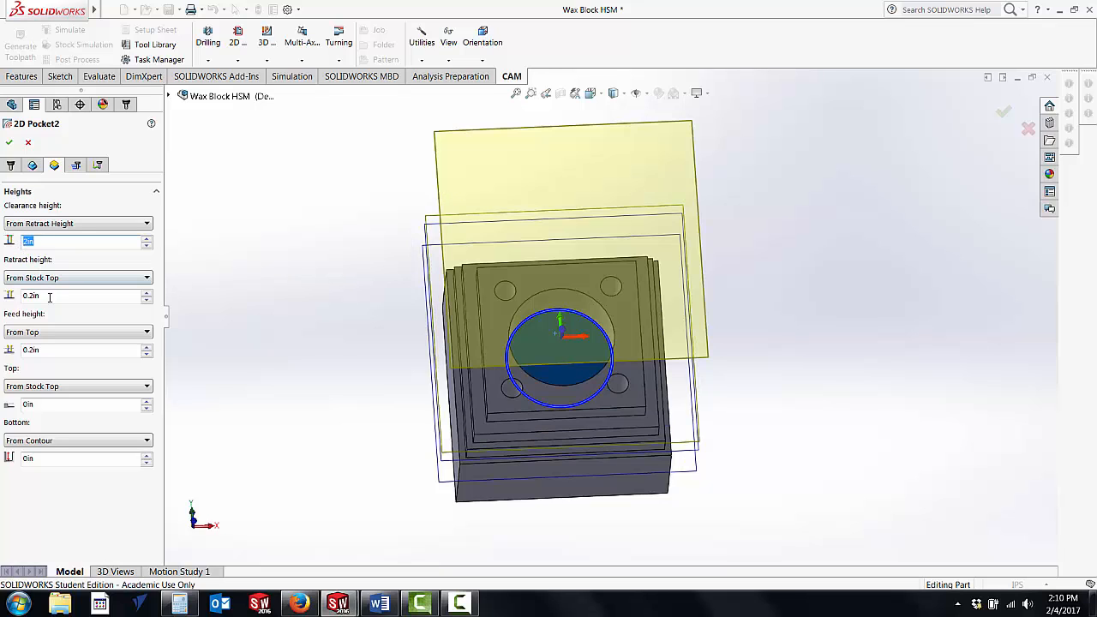
drag(50, 296, 17, 298)
text(1)
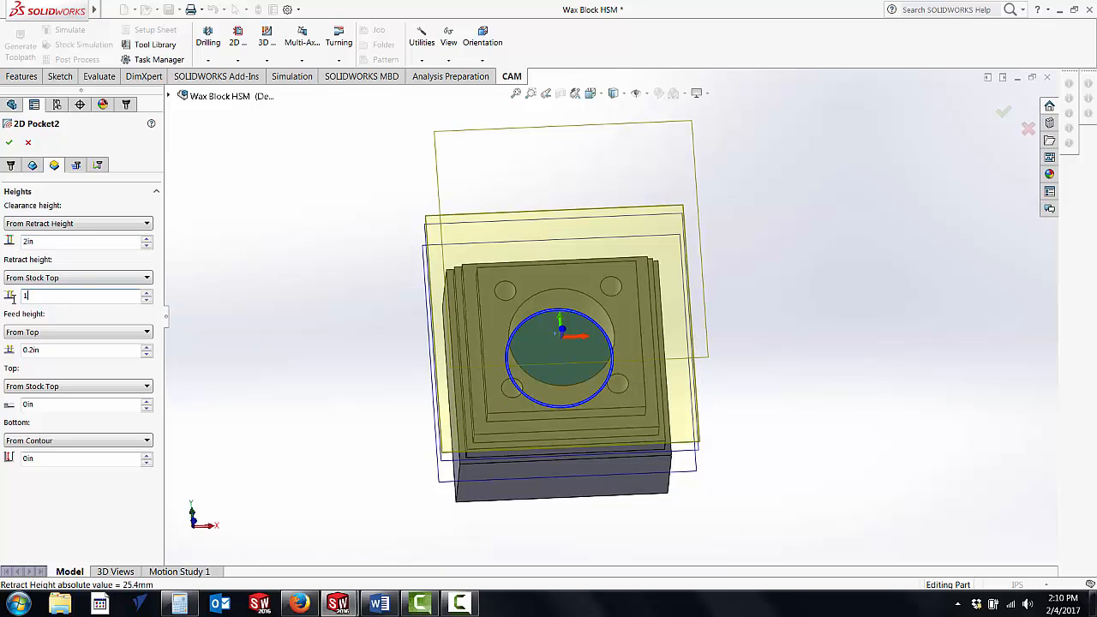
key(Return)
drag(52, 352, 8, 352)
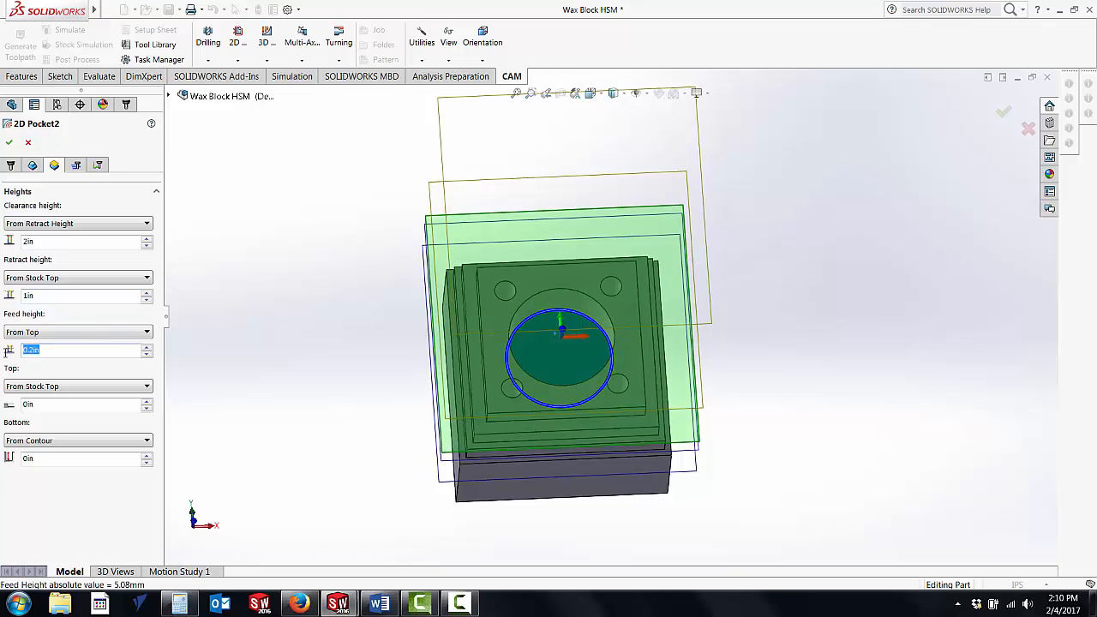
text(1)
key(Return)
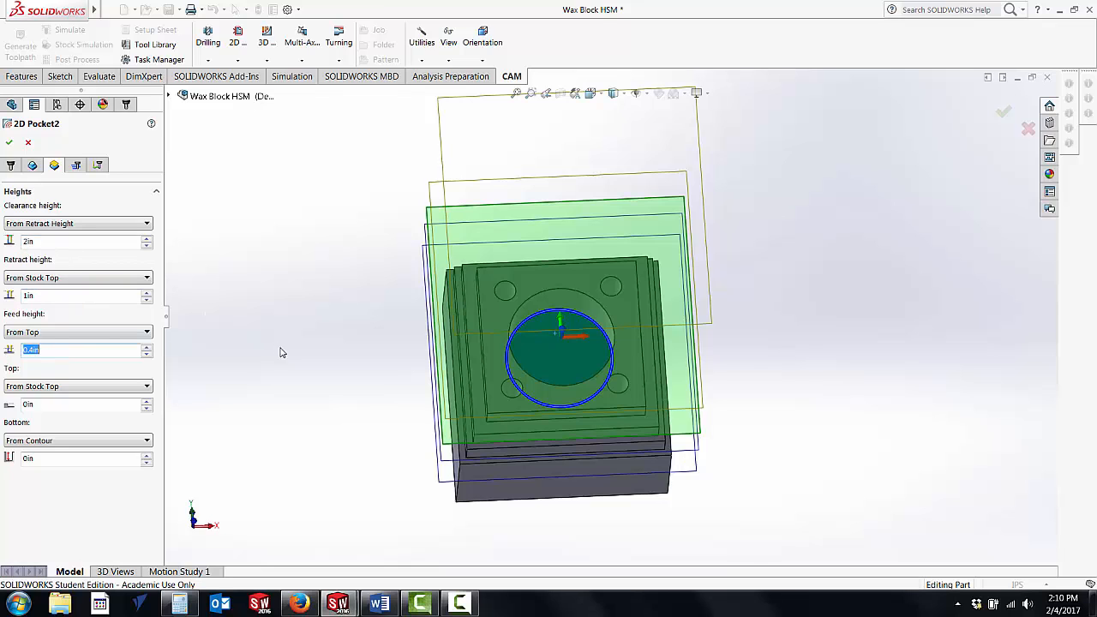
Step: Examine the clearance, retract, feed, top and bottom height planes relative to the block from the side and above
middle_drag(281, 351, 383, 292)
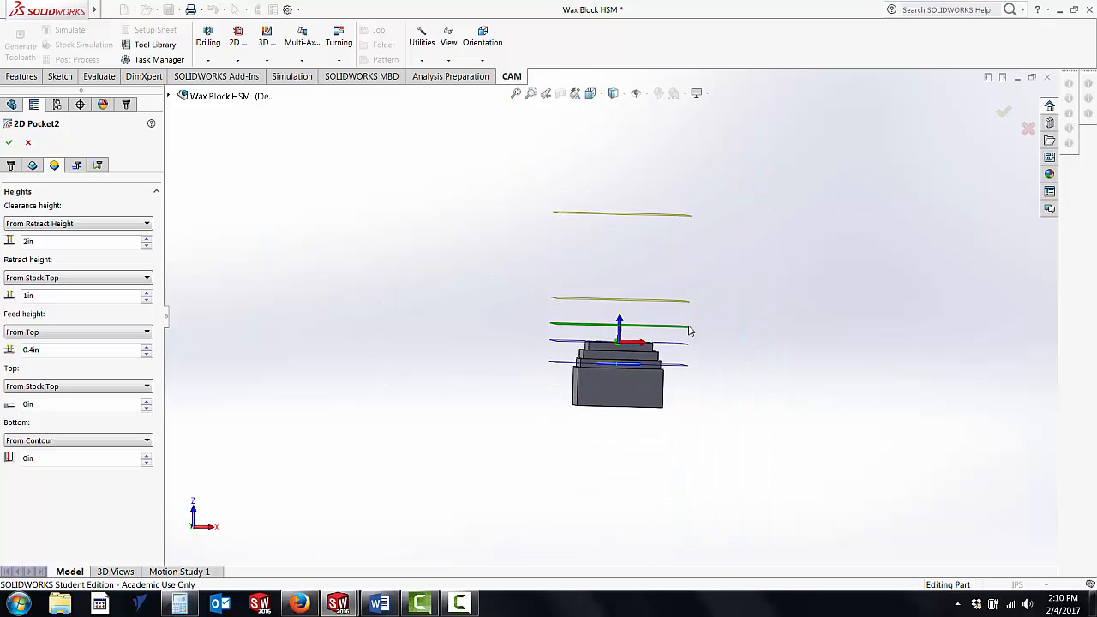
scroll(685, 330, down, 3)
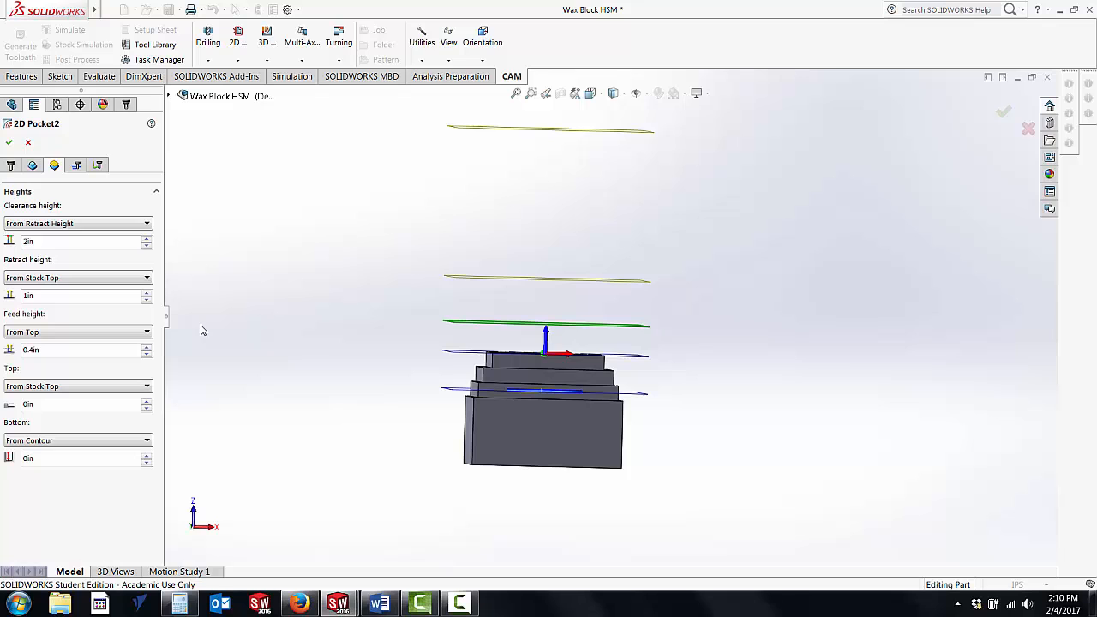
middle_drag(265, 294, 262, 340)
scroll(436, 326, down, 2)
scroll(437, 322, down, 1)
scroll(720, 438, up, 2)
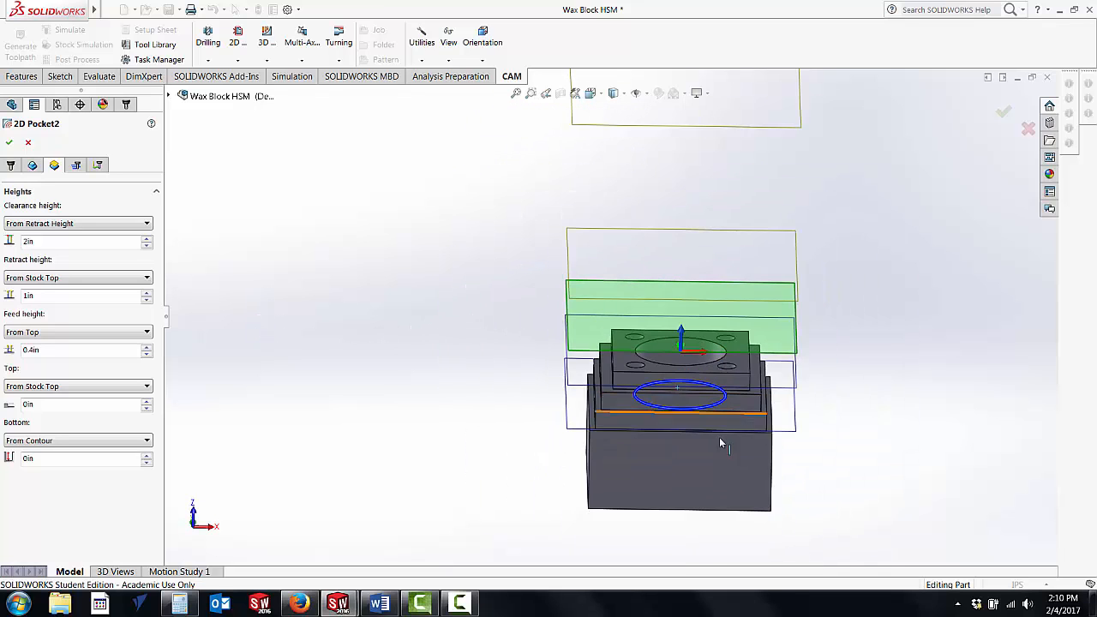
scroll(768, 403, down, 3)
scroll(720, 410, up, 2)
scroll(629, 430, down, 4)
scroll(576, 338, up, 3)
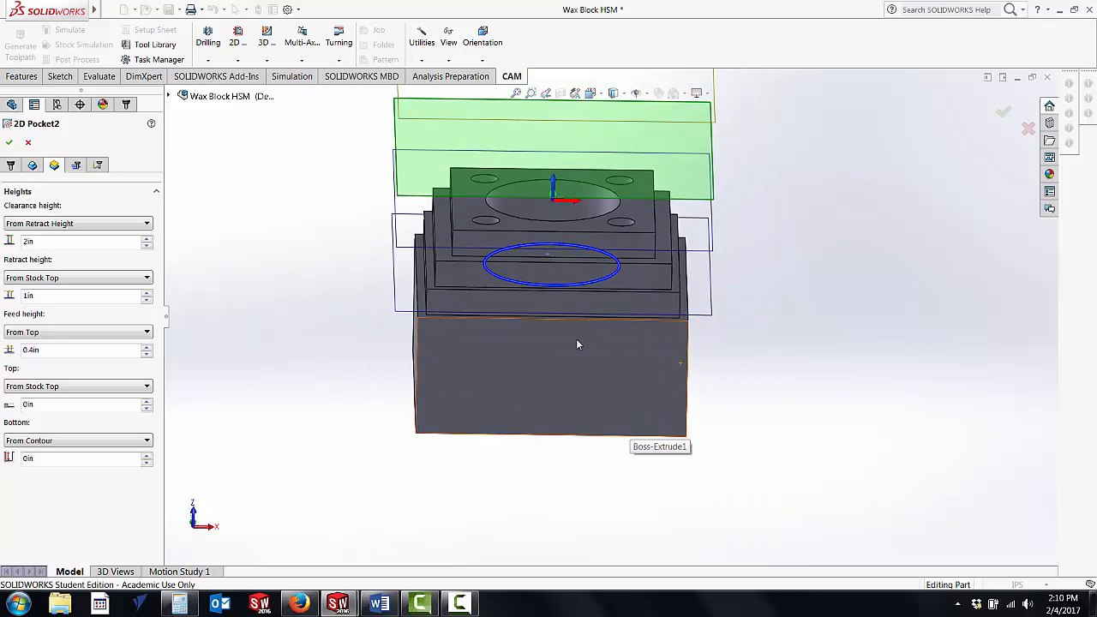
Step: Enable finishing passes and multiple depths for the pocket, with a maximum roughing stepdown of 0.1 in
click(75, 165)
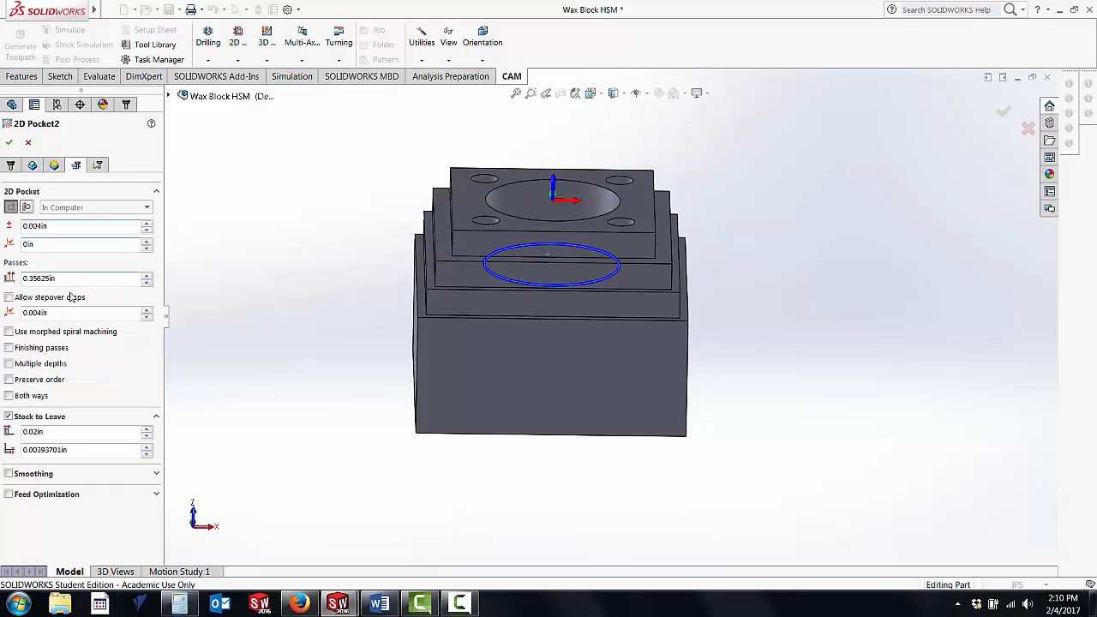
click(8, 350)
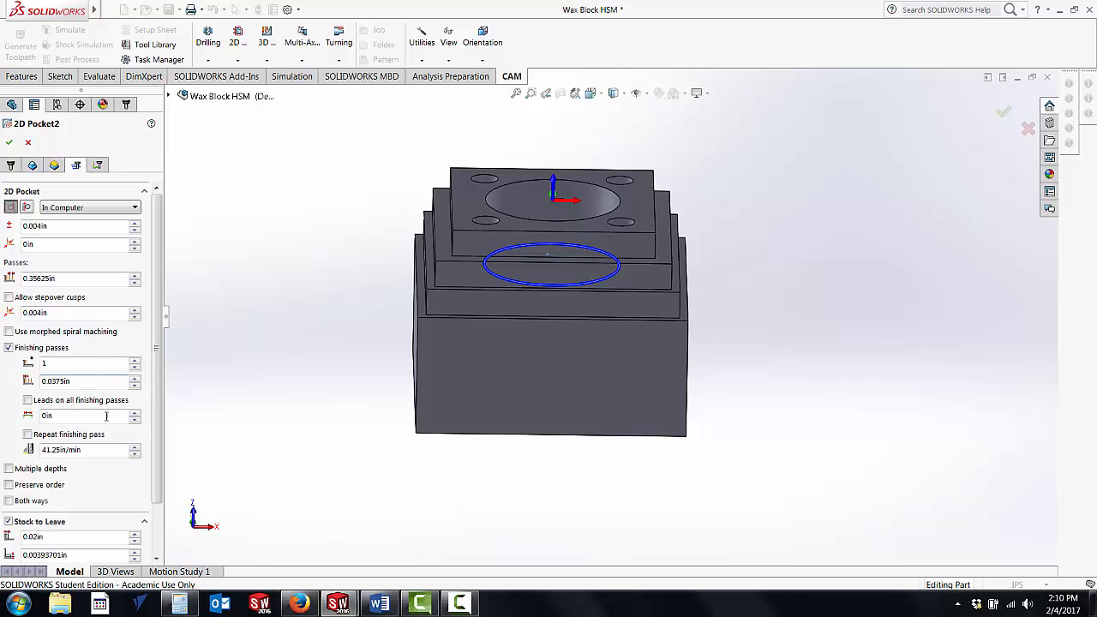
click(9, 468)
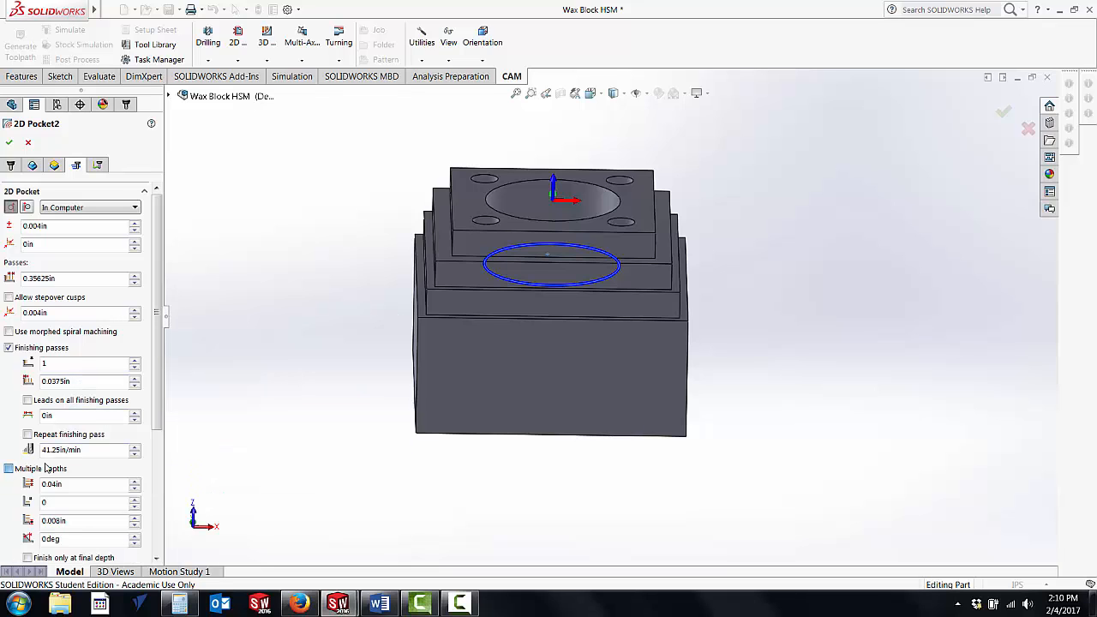
drag(157, 347, 157, 439)
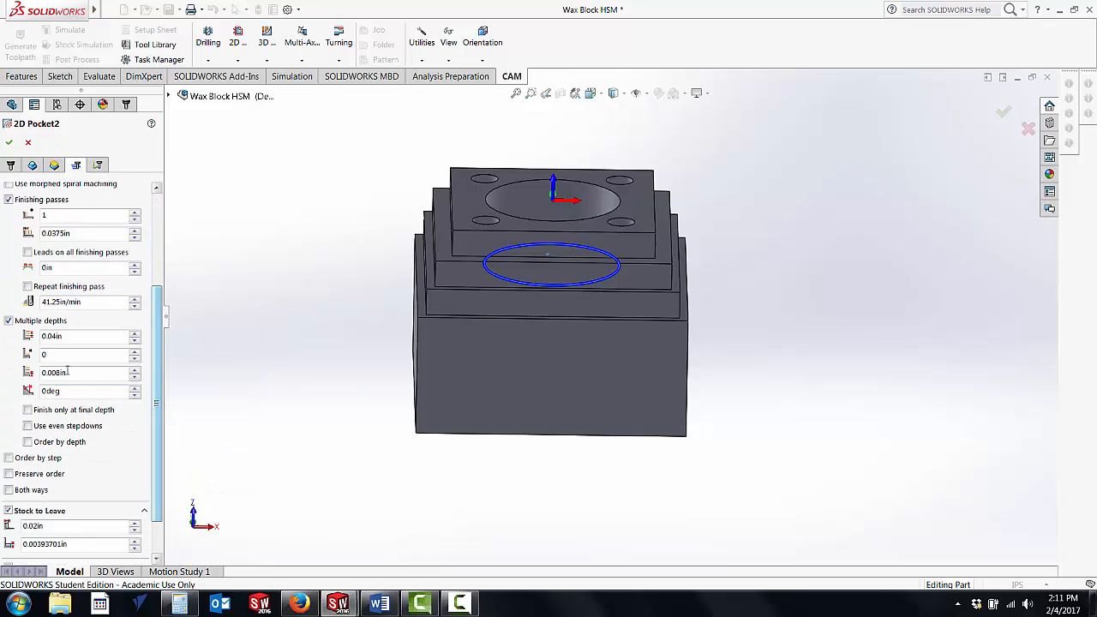
mouse_move(64, 336)
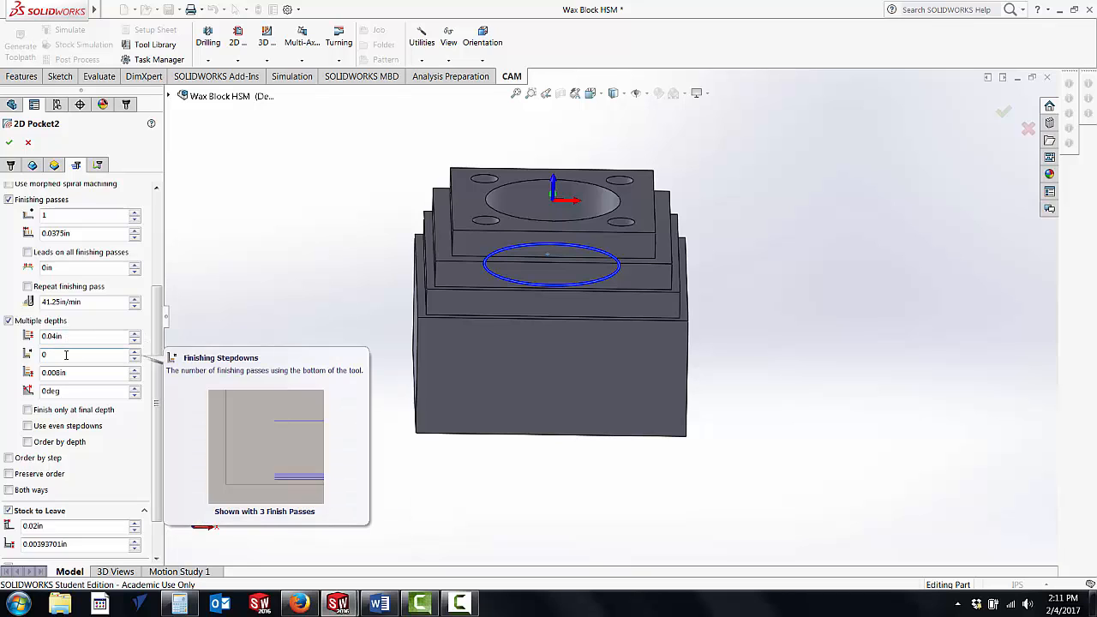
double_click(69, 336)
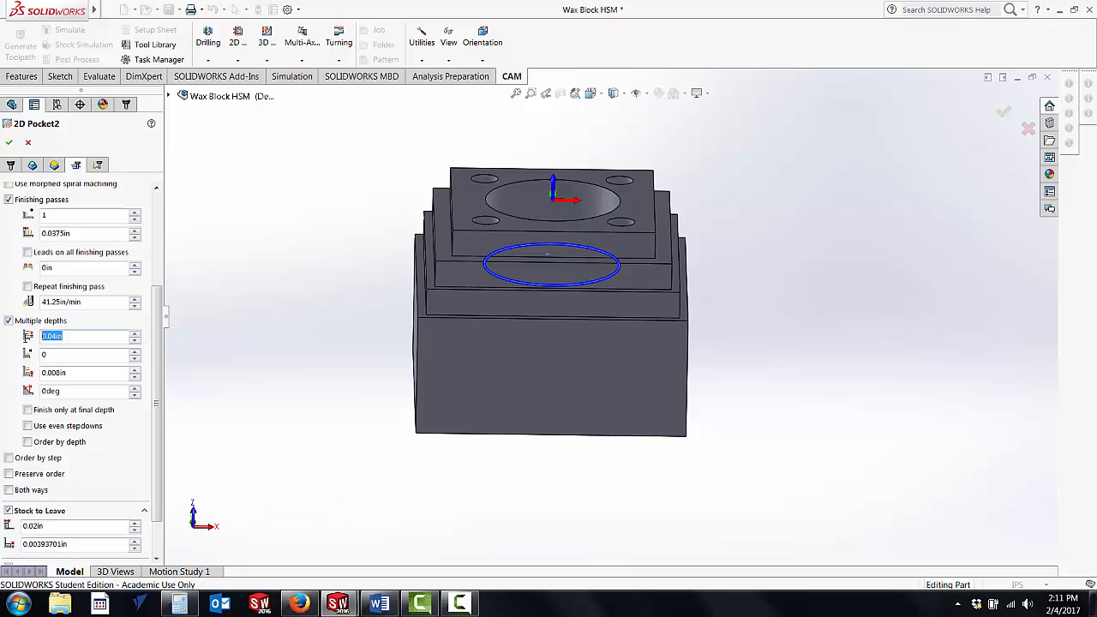
text(0.1)
key(Return)
Step: Restrict finishing to the final depth only and turn off stock to leave
click(29, 412)
scroll(151, 358, down, 2)
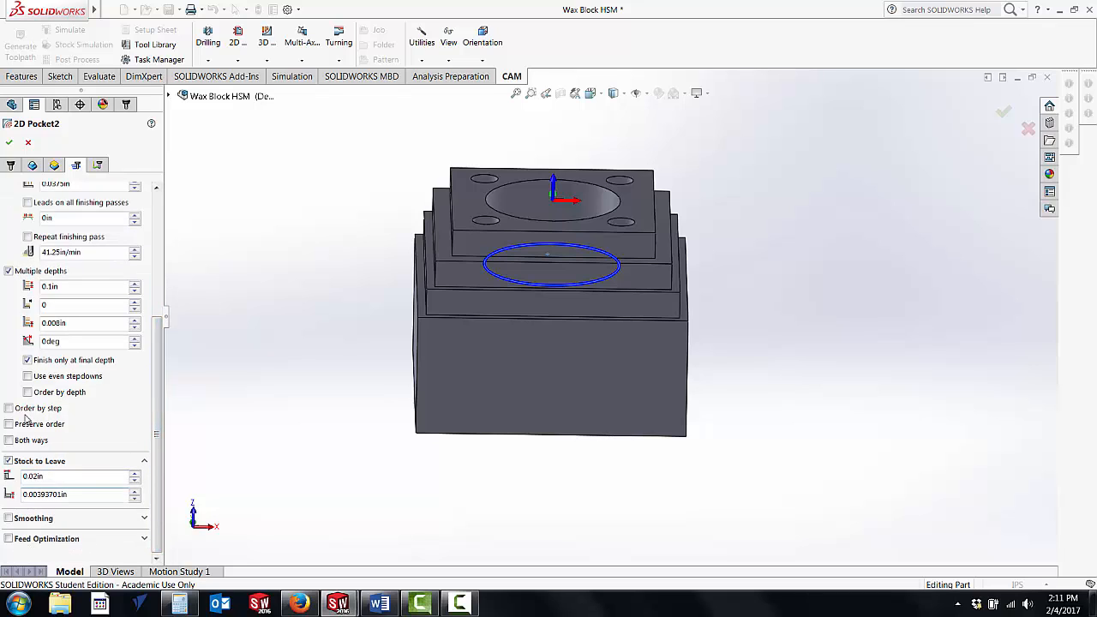
scroll(142, 254, up, 2)
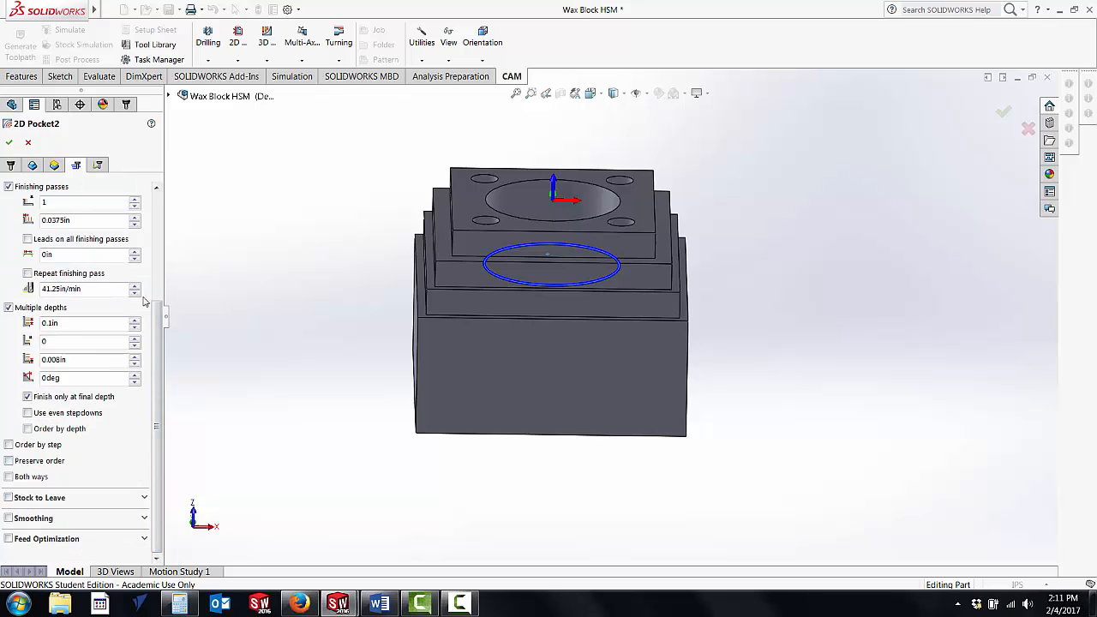
Step: Review the pocket's linking, lead-in, lead-out and helix ramping settings, and accept the operation
click(98, 164)
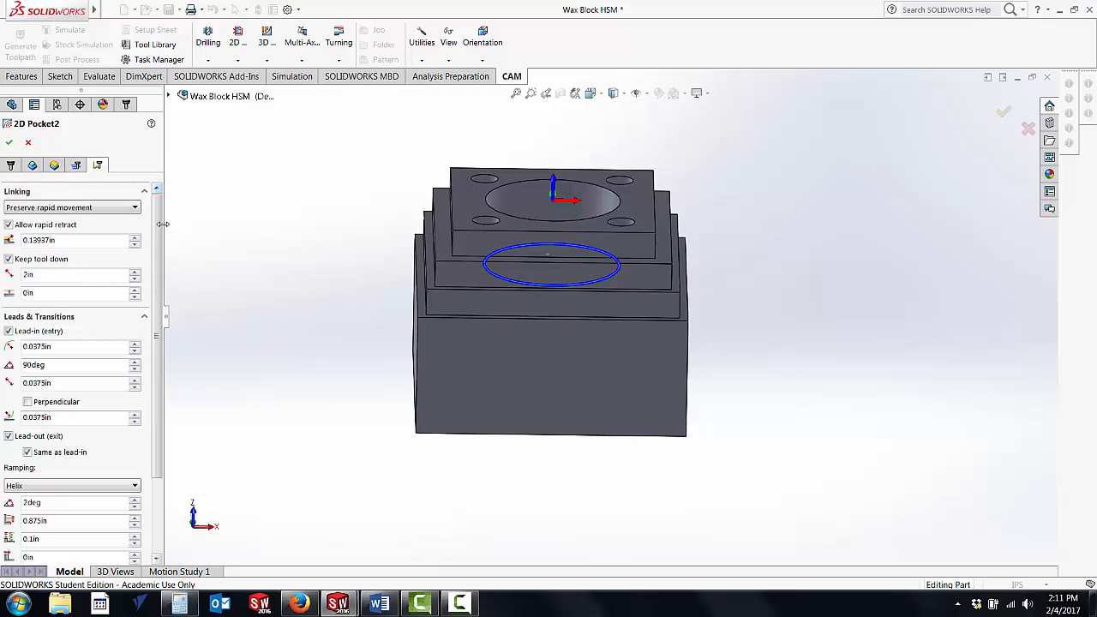
scroll(114, 240, down, 1)
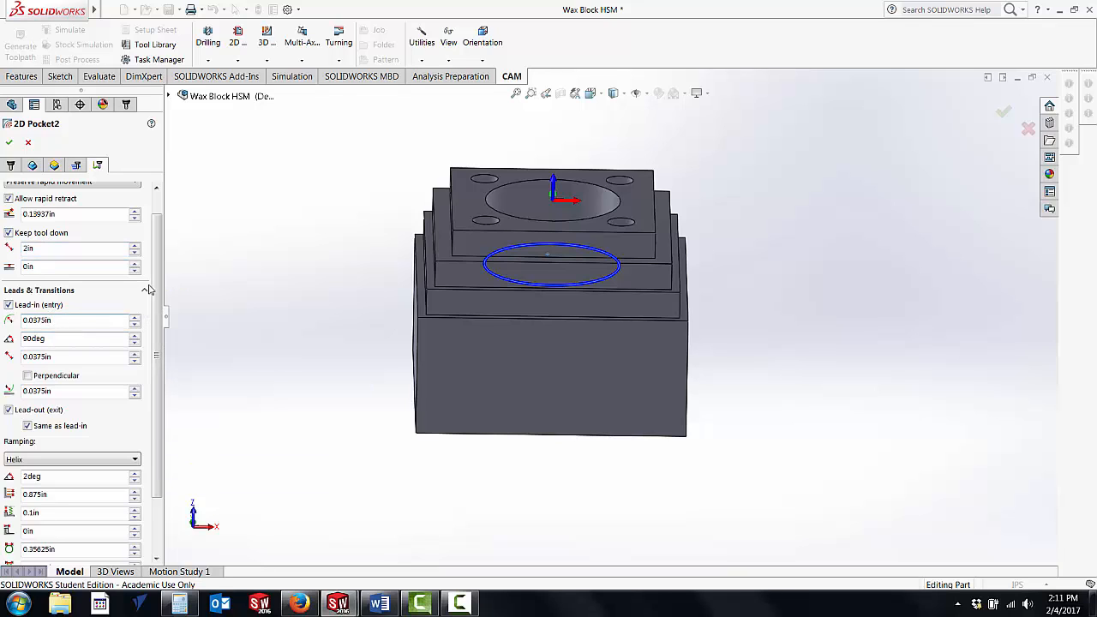
scroll(139, 382, down, 3)
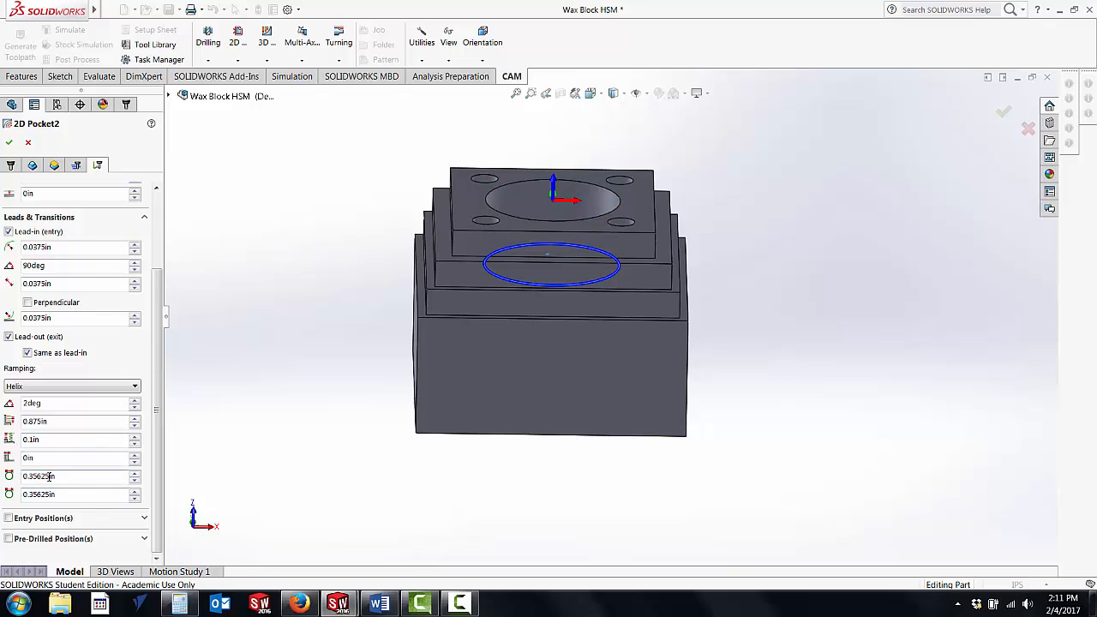
click(8, 143)
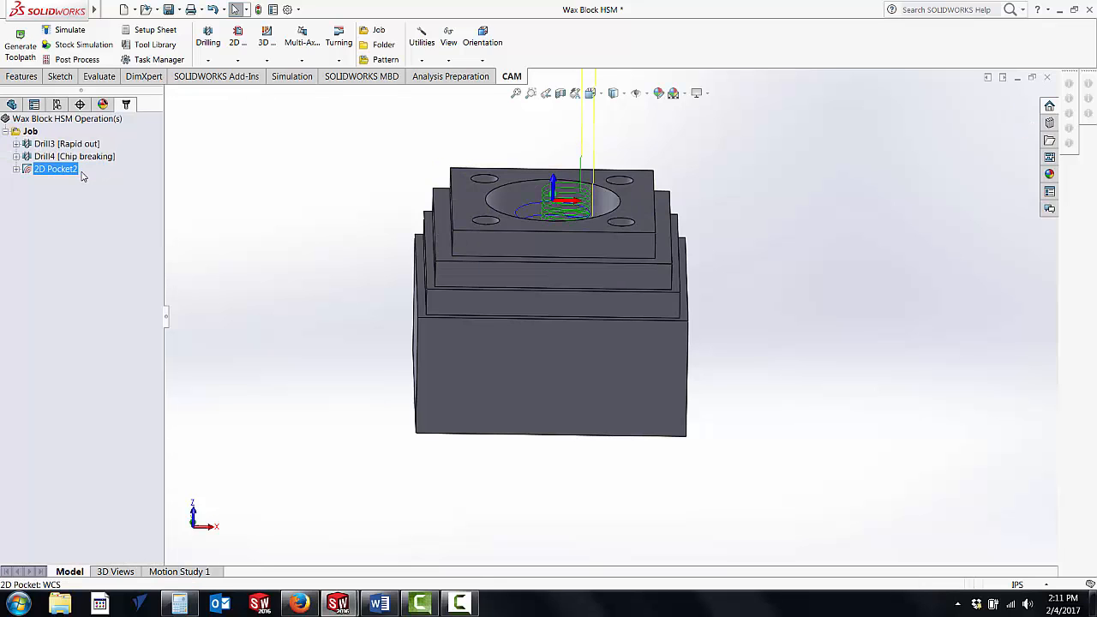
Step: Run a stock simulation of the 2D pocket toolpath alone, watching the cut from several angles, and dismiss the events report
middle_drag(387, 274, 394, 282)
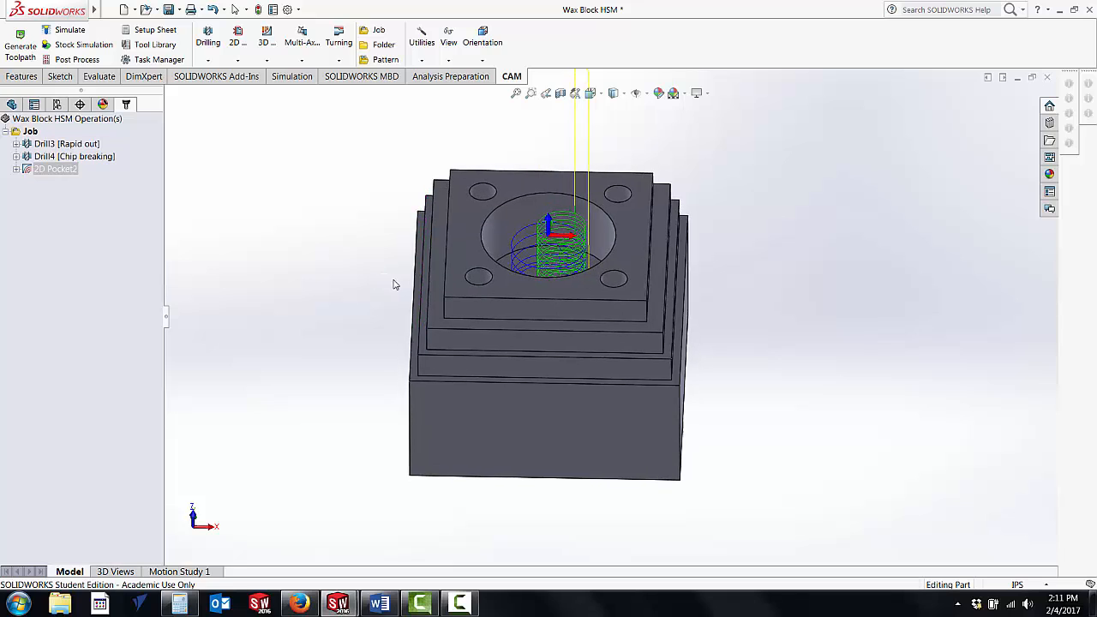
scroll(410, 264, down, 1)
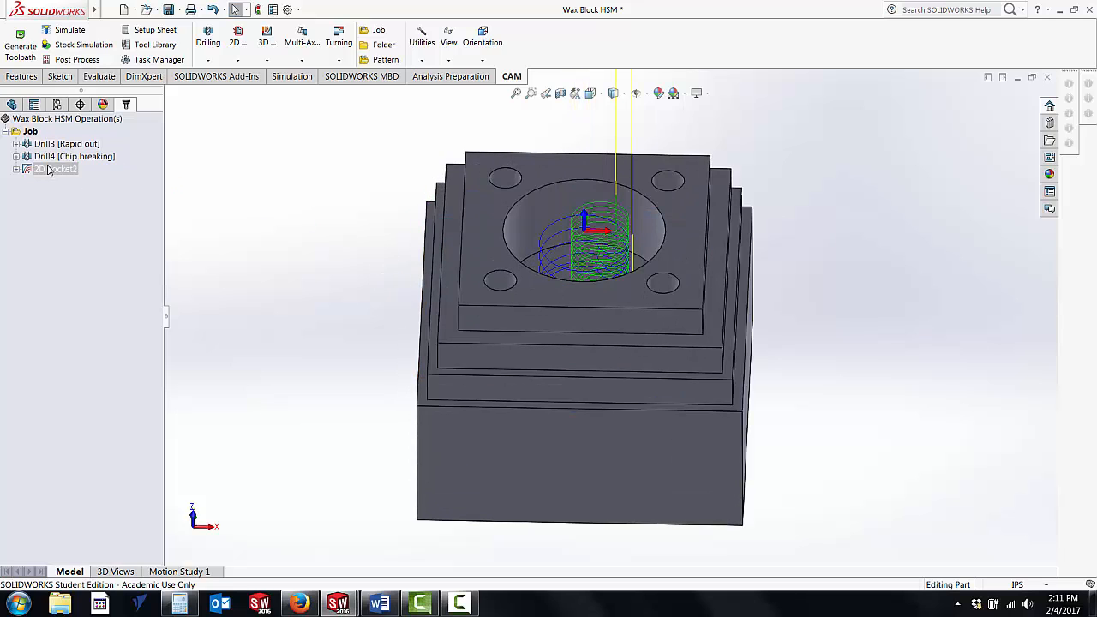
click(78, 49)
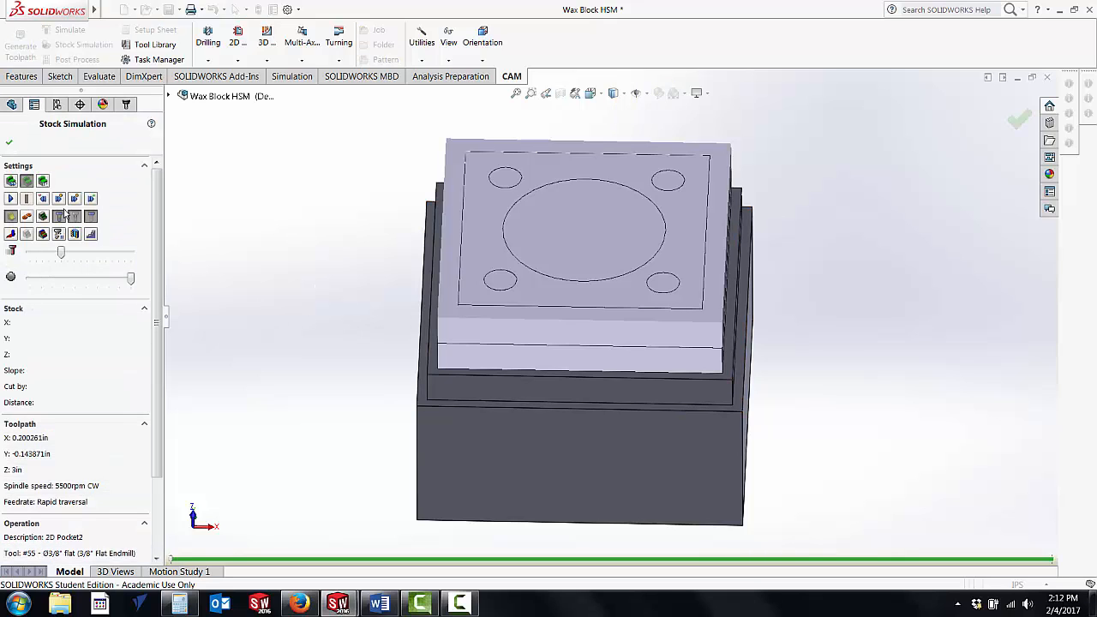
click(9, 198)
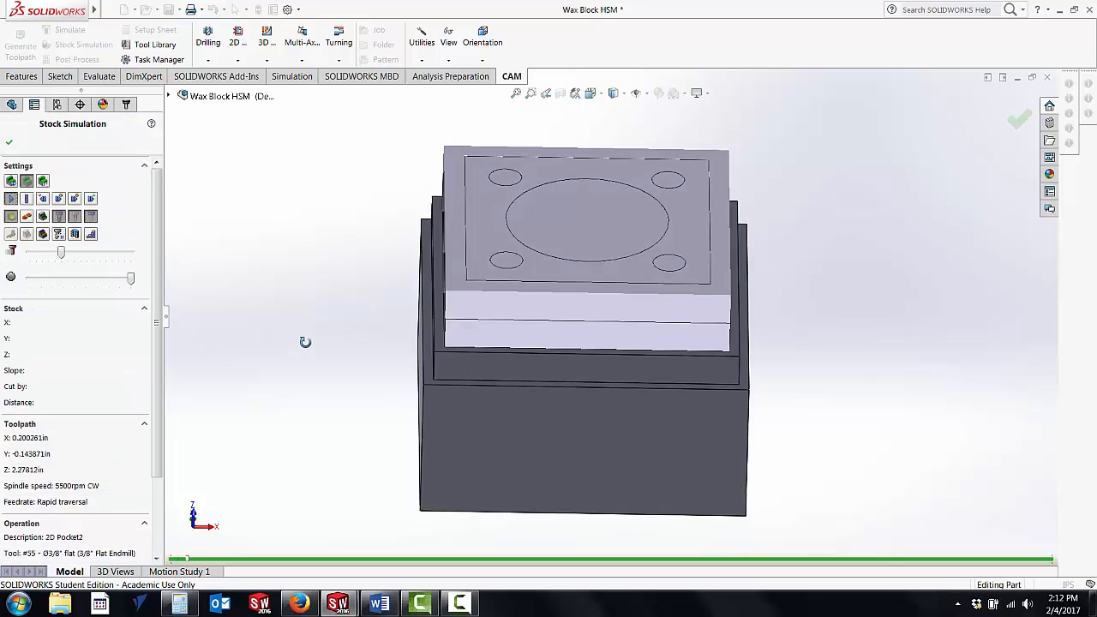
middle_drag(310, 339, 315, 341)
scroll(448, 342, up, 6)
scroll(617, 317, down, 8)
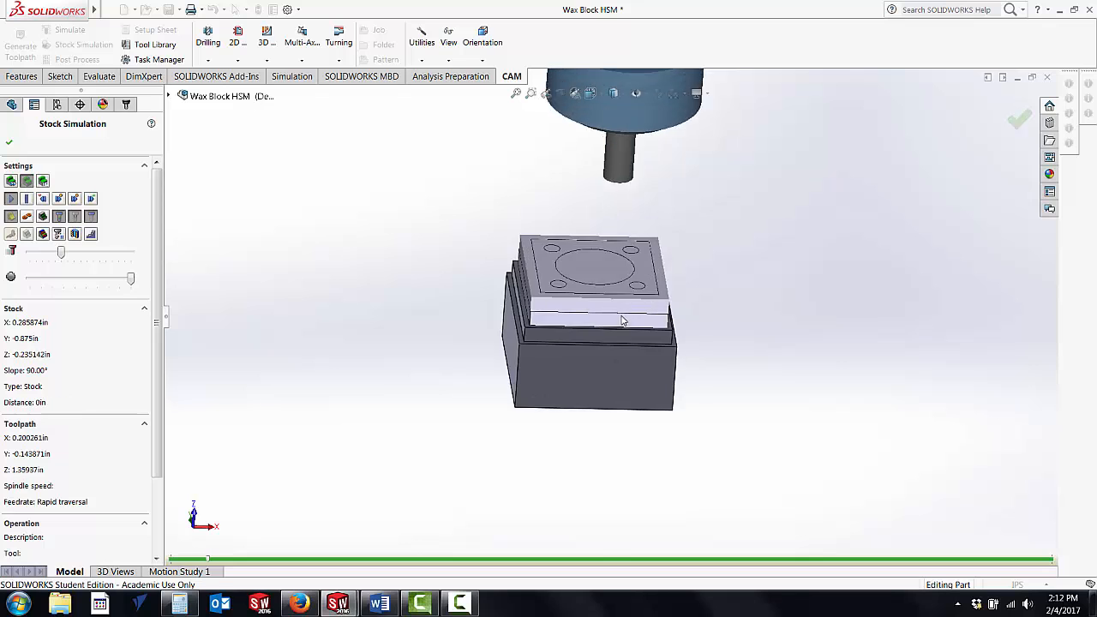
scroll(617, 315, down, 2)
scroll(614, 313, up, 5)
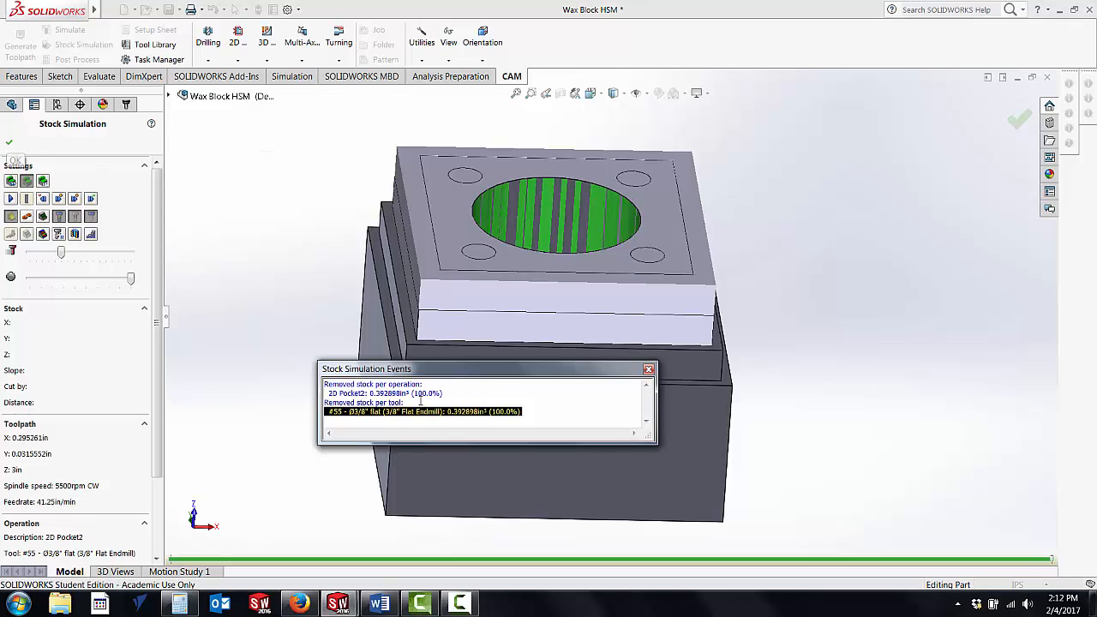
click(649, 369)
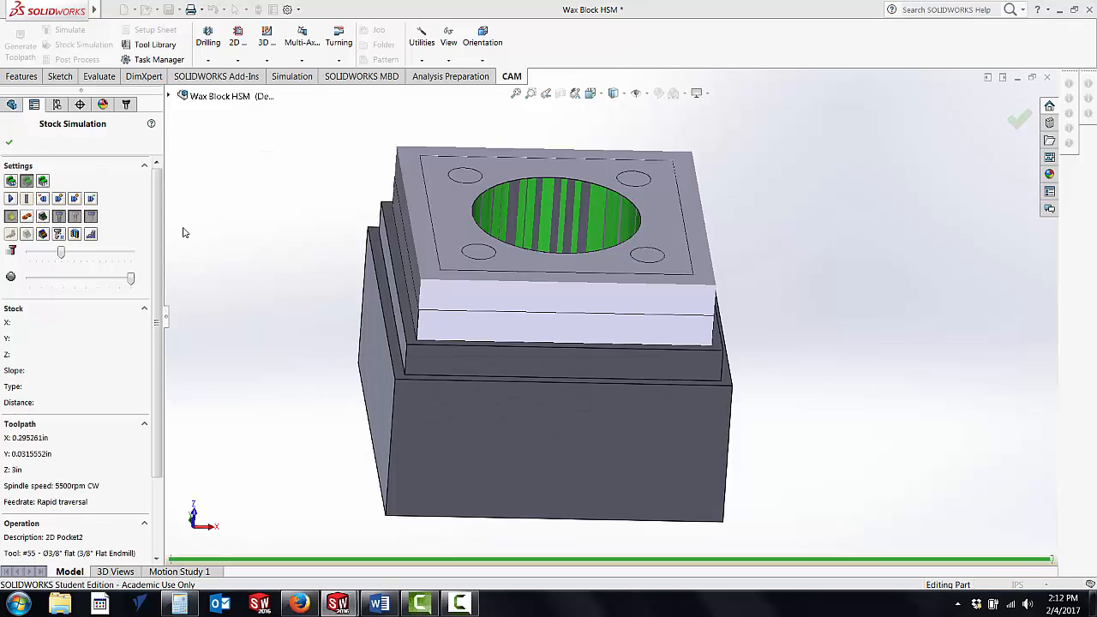
Step: Review the pocket simulation's operation details and machining statistics, and exit the stock simulation
drag(159, 226, 158, 369)
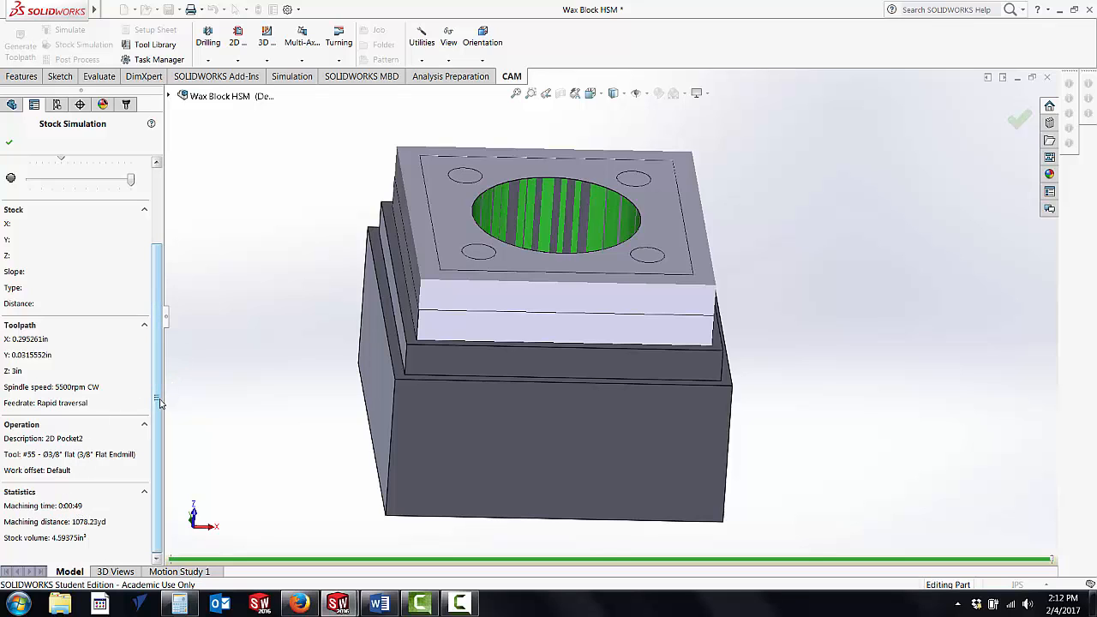
drag(160, 403, 162, 285)
click(9, 142)
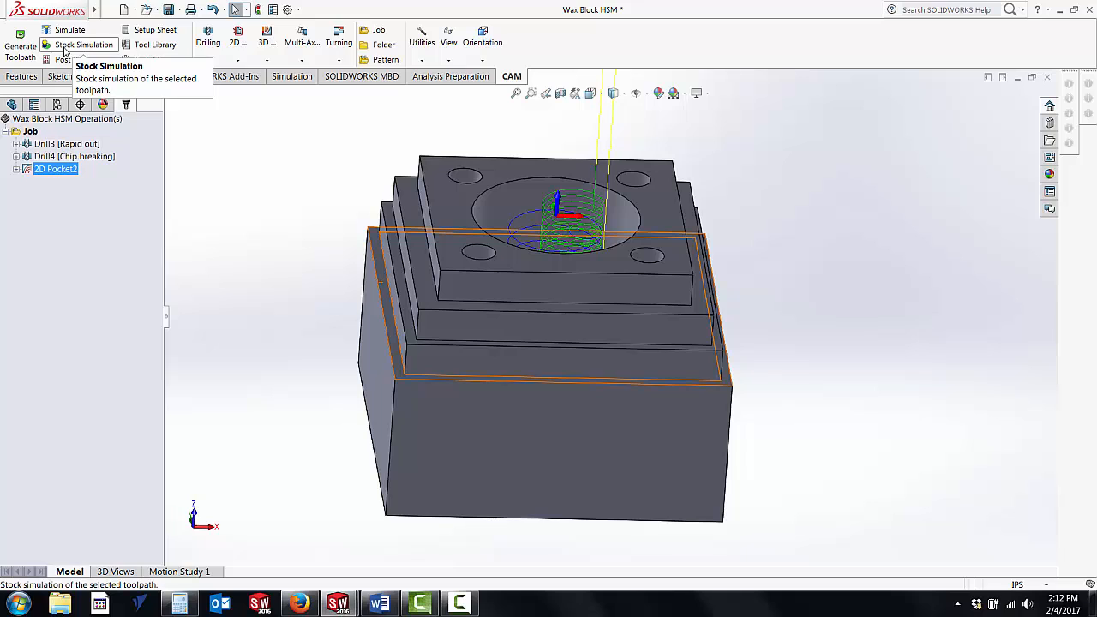
Step: Run the stock simulation for the entire job at a faster playback speed, review its machining statistics, and exit the simulation
click(69, 48)
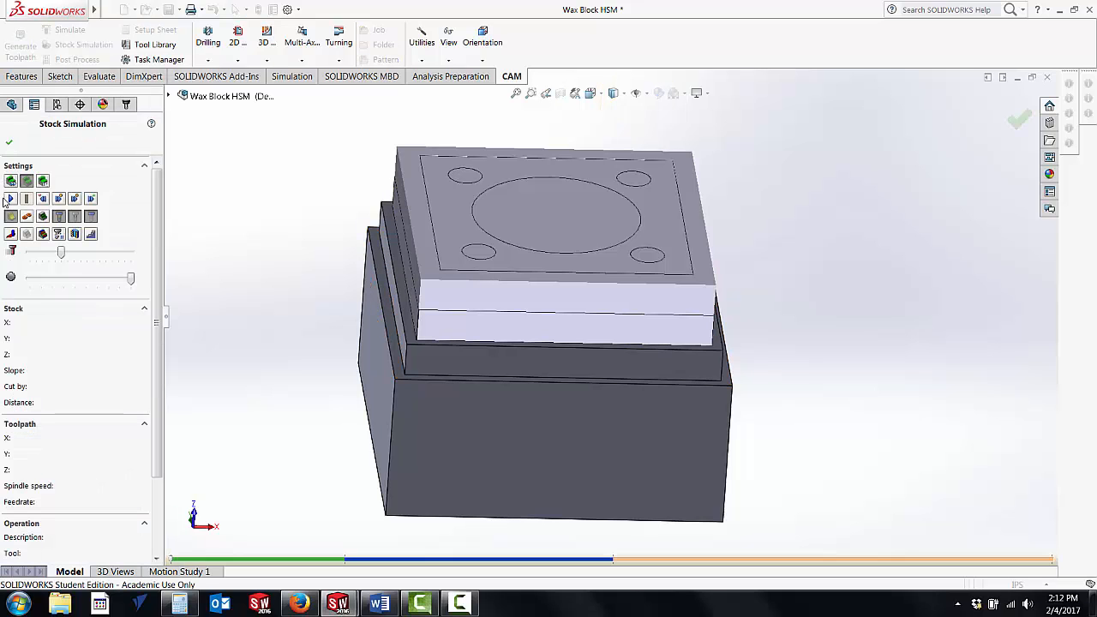
click(10, 199)
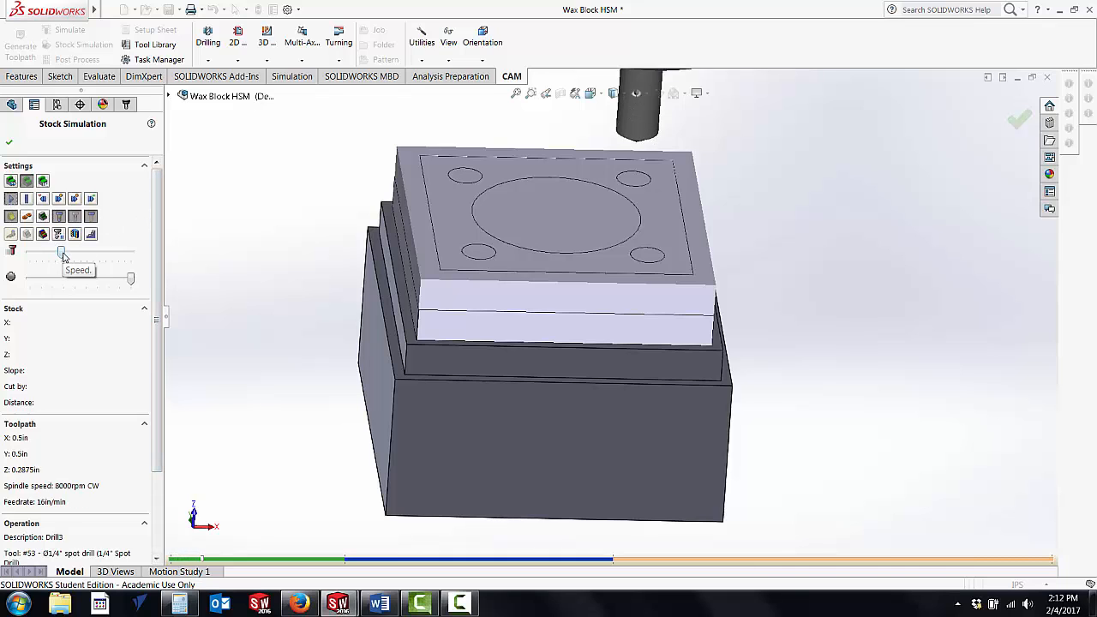
drag(62, 255, 101, 253)
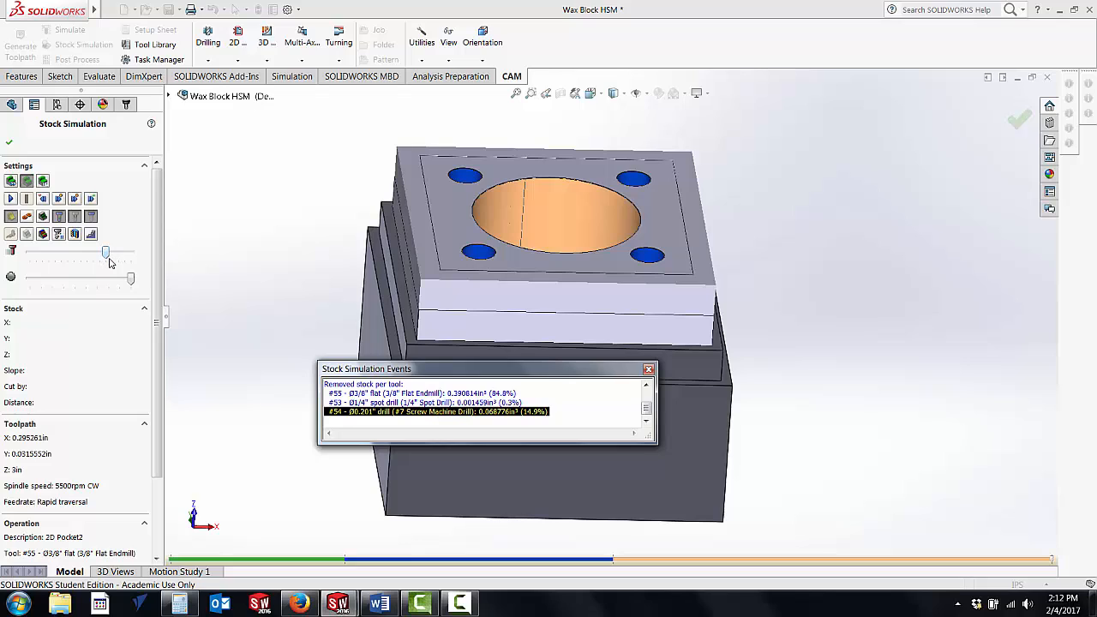
click(649, 369)
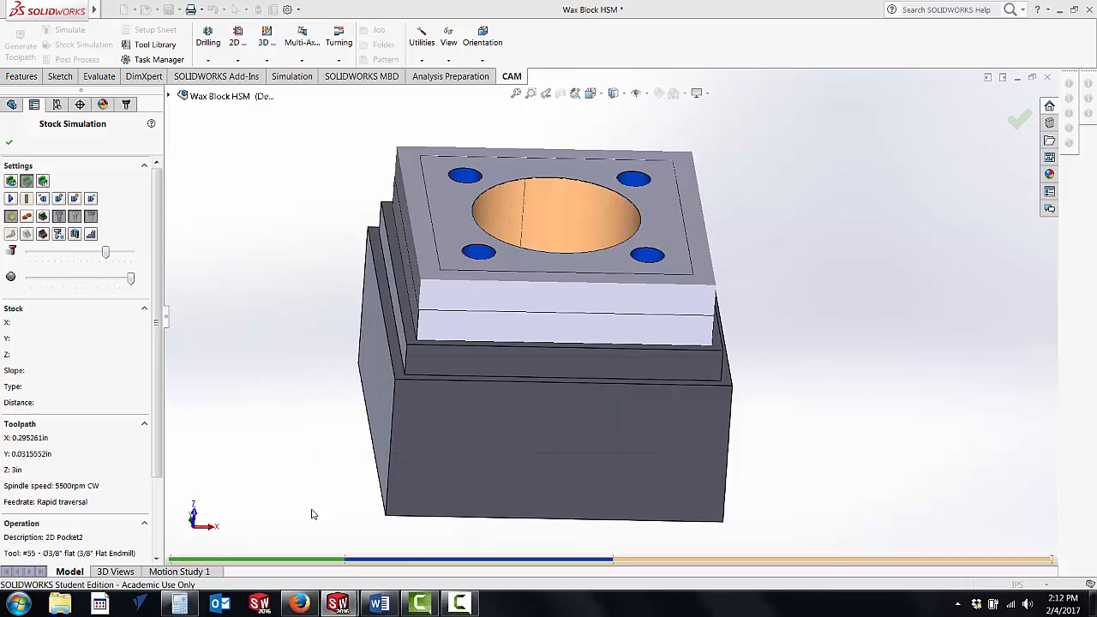
drag(155, 340, 155, 413)
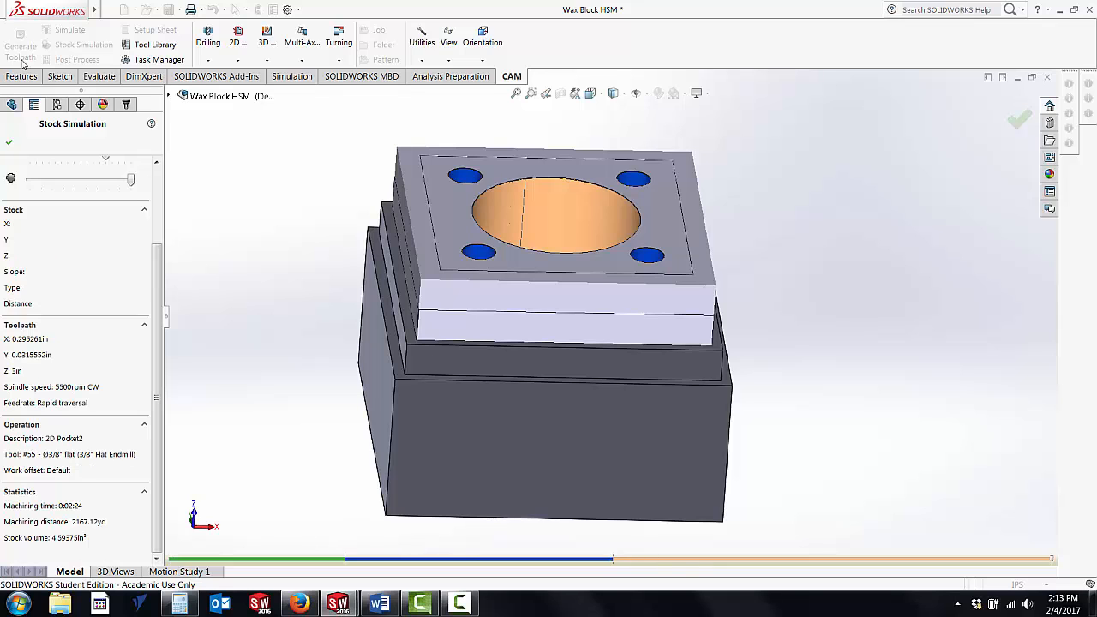
click(9, 143)
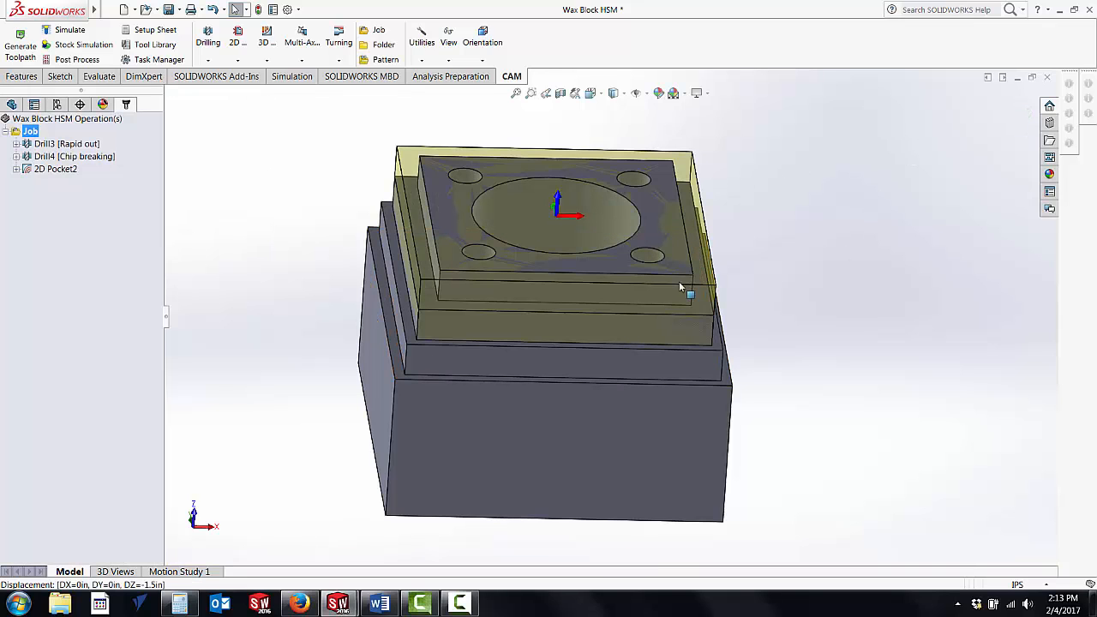
click(457, 606)
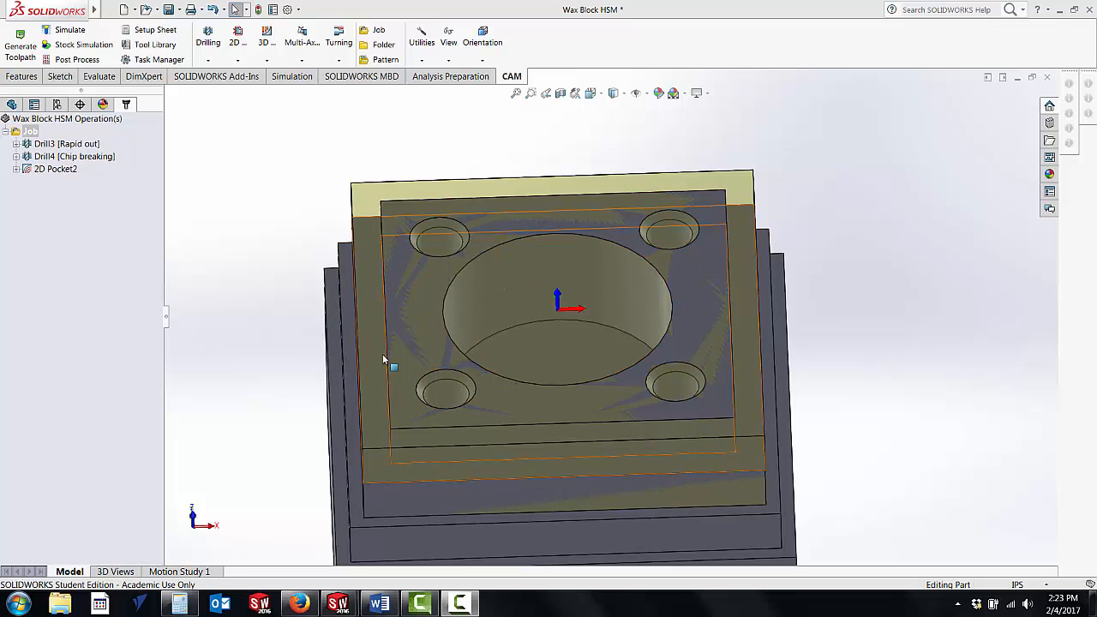
Step: Add a drilling operation to the job using tool #56, the 1/2" 90° spot drill from the 3160 Labs library, checking its feeds and speeds
right_click(37, 131)
mouse_move(77, 206)
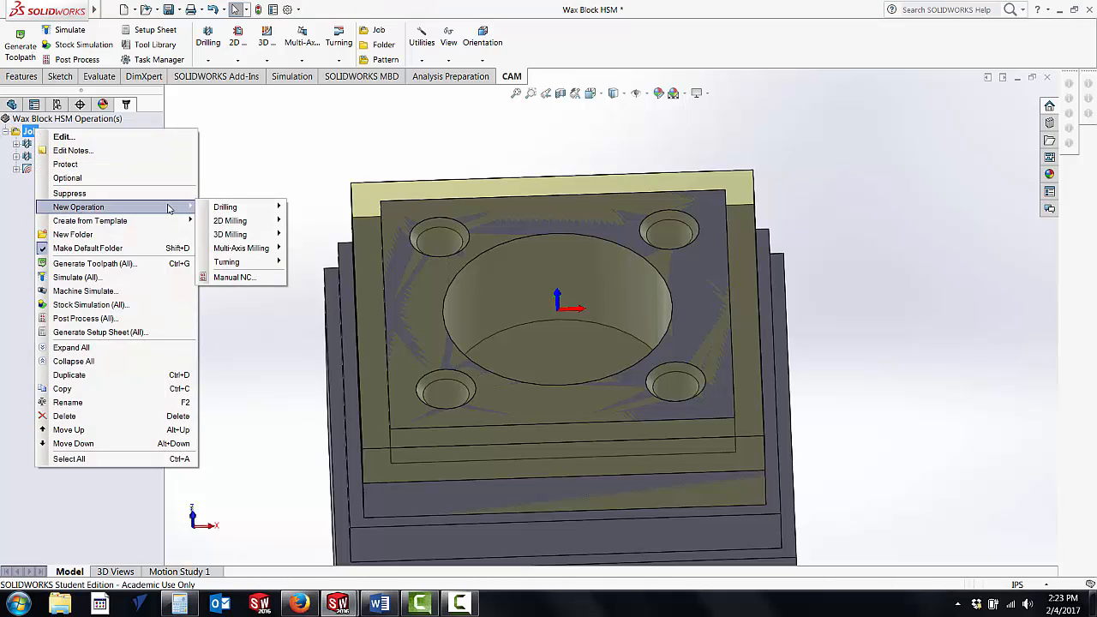
mouse_move(232, 212)
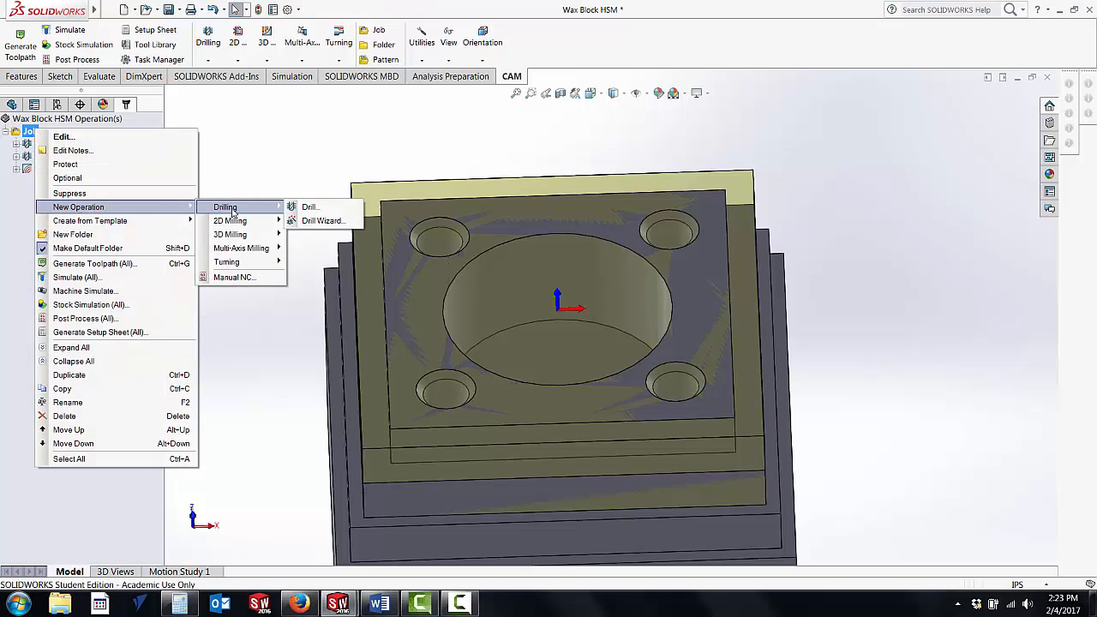
click(307, 207)
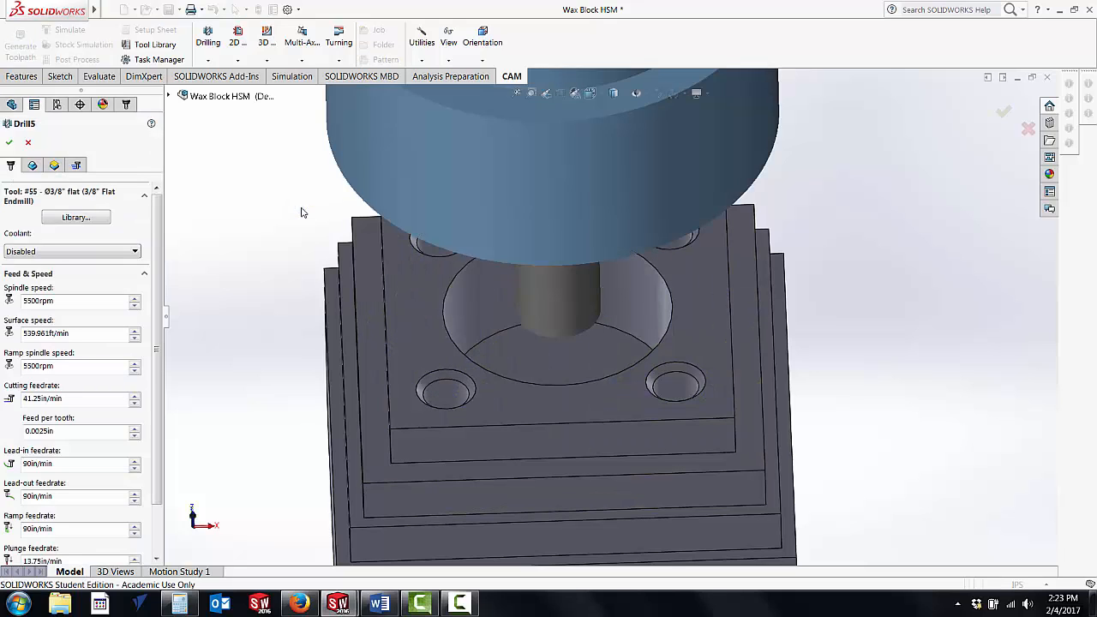
click(74, 218)
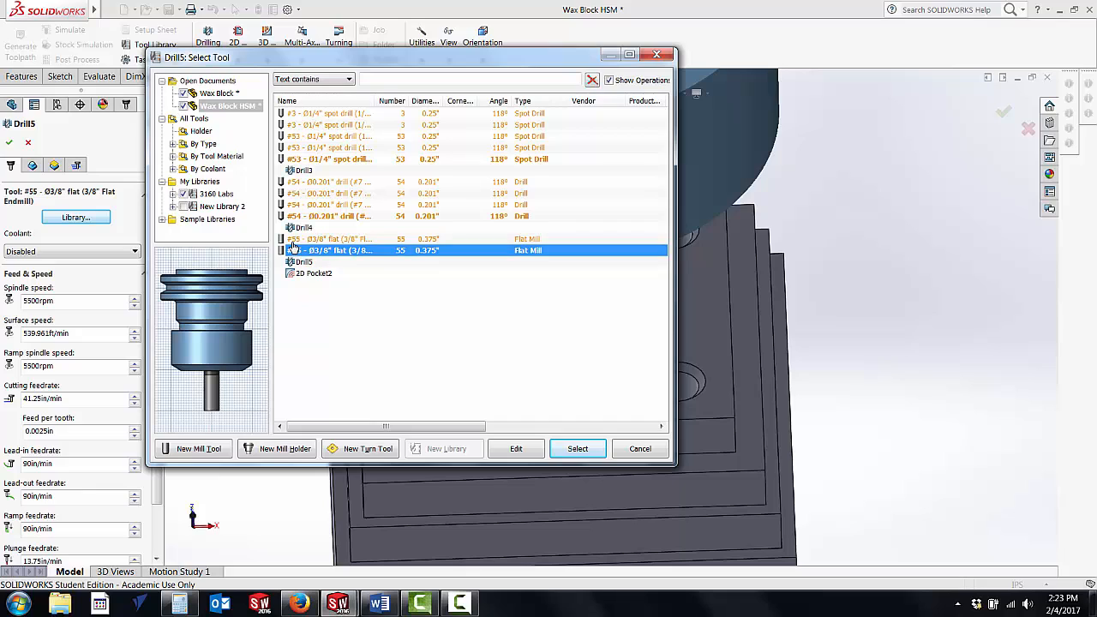
click(213, 195)
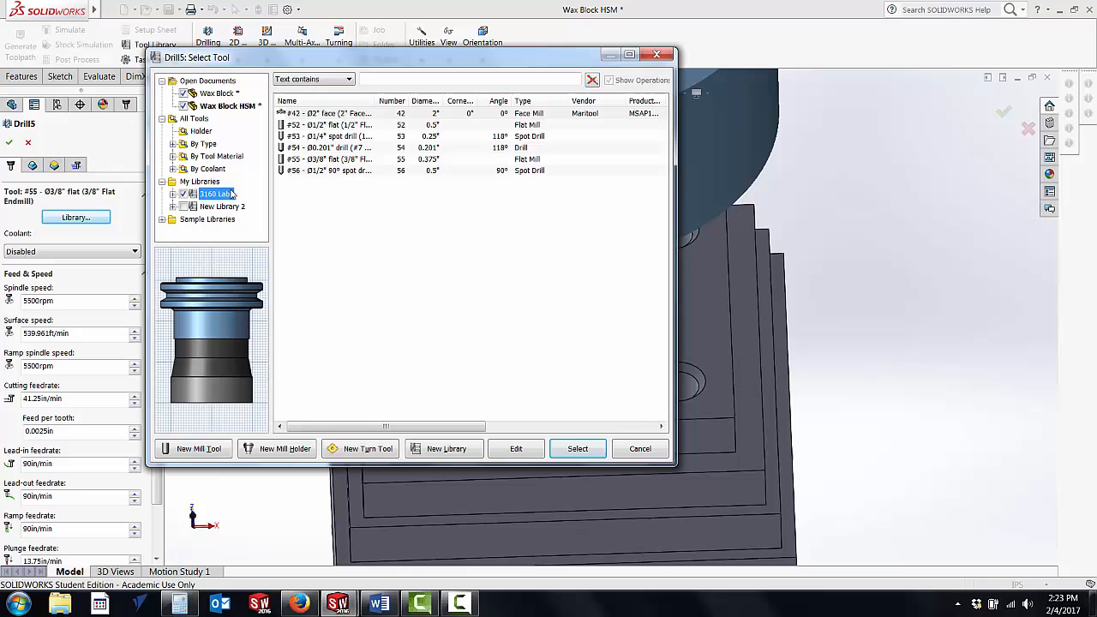
click(332, 171)
click(517, 454)
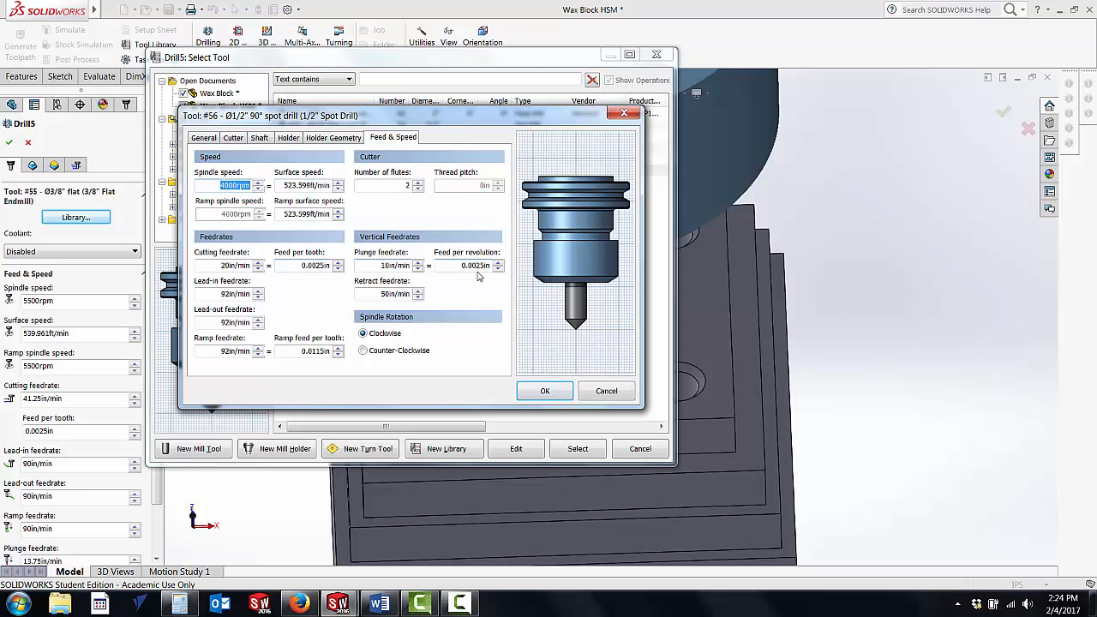
click(541, 390)
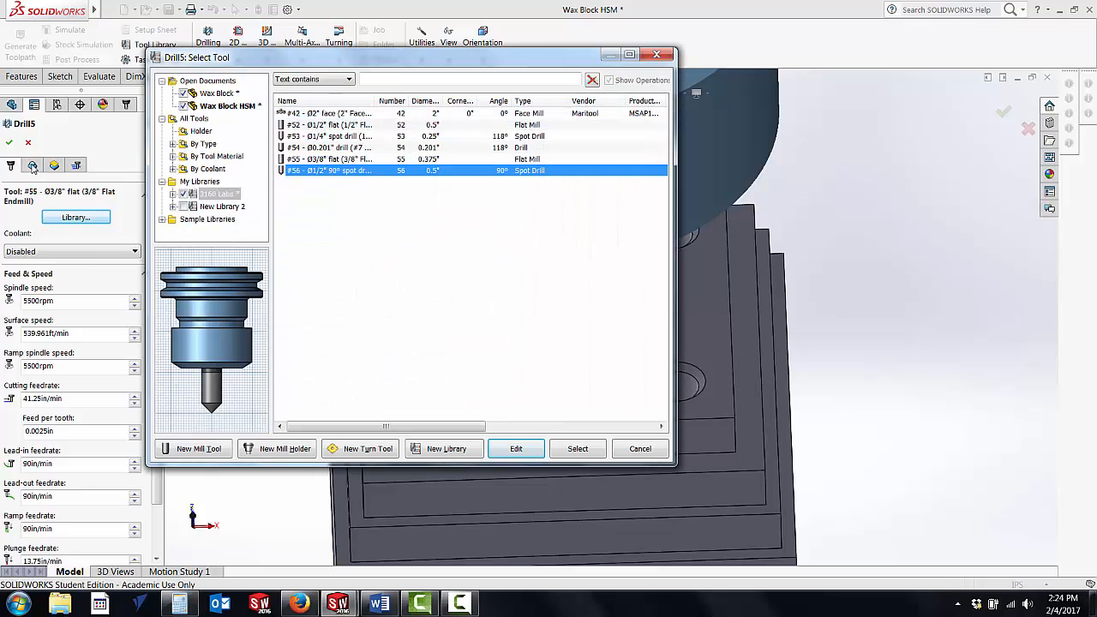
click(578, 448)
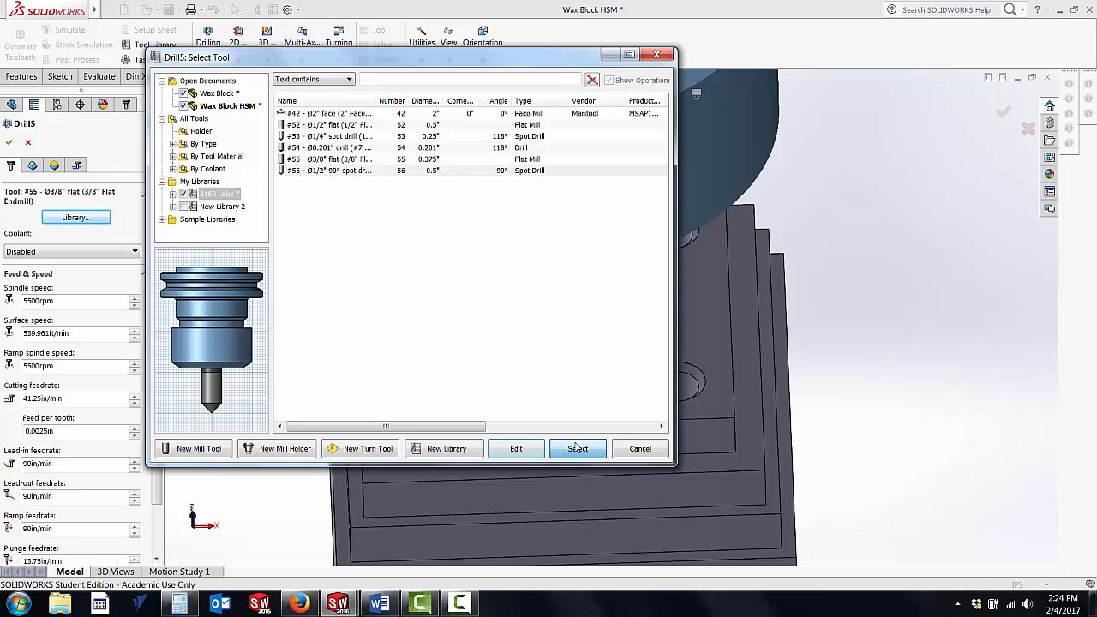
Step: Choose the chamfer face of one corner hole as drilling geometry and include all holes of the same diameter
click(32, 165)
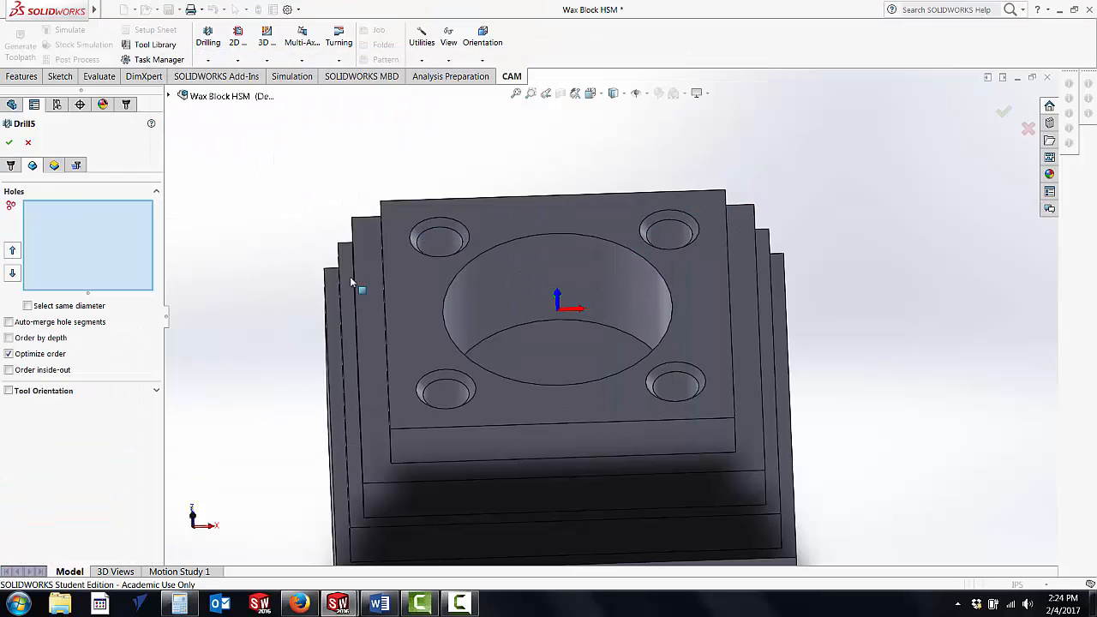
click(455, 231)
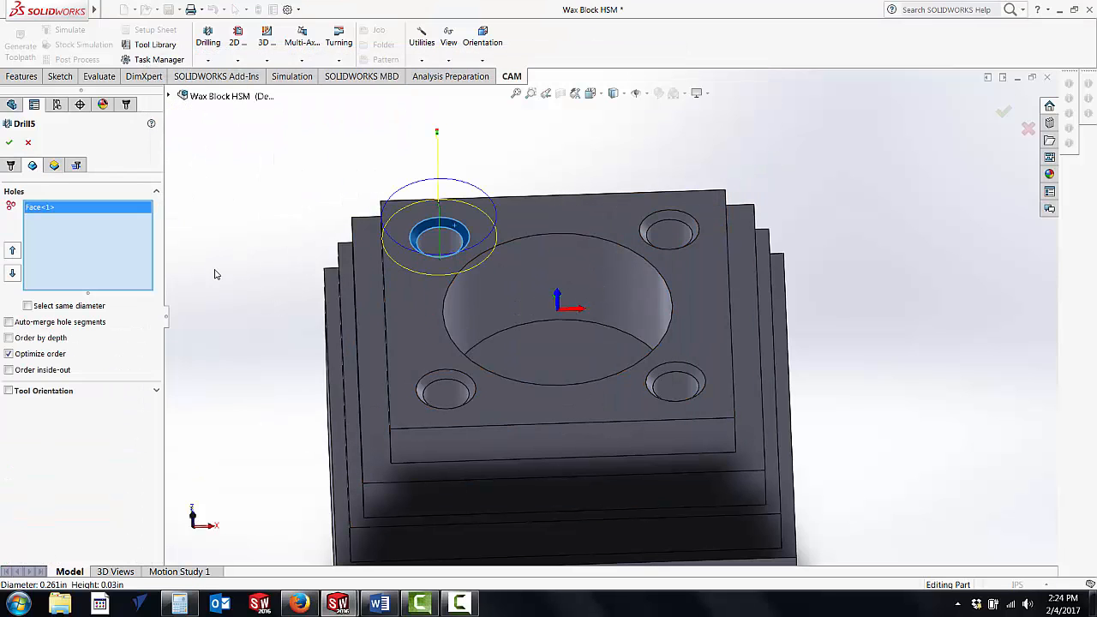
click(28, 306)
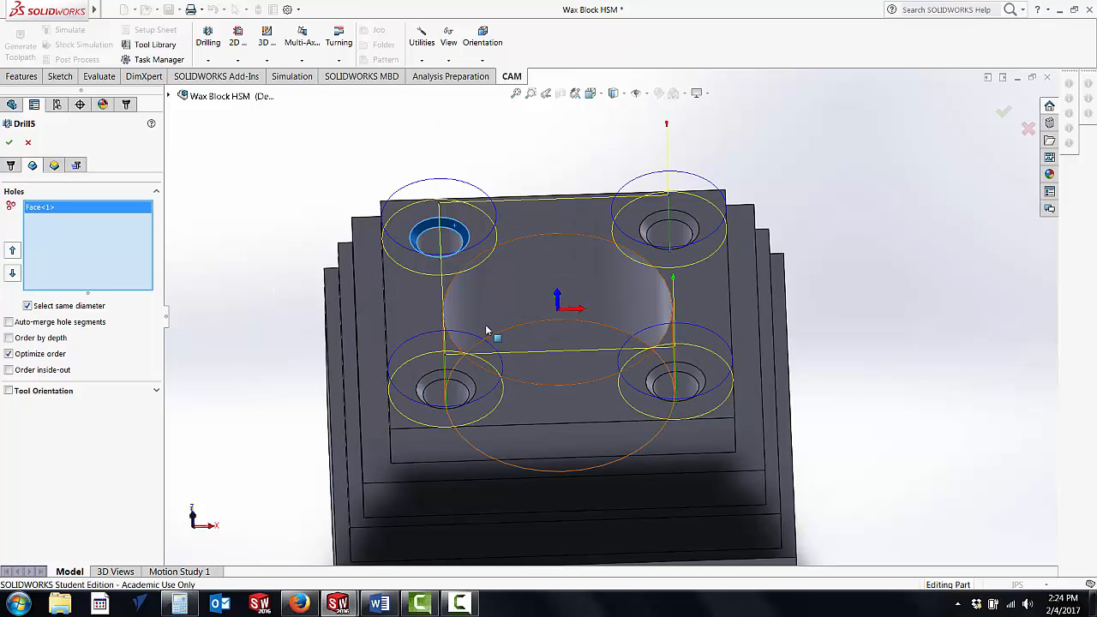
mouse_move(490, 331)
middle_down()
mouse_move(541, 325)
mouse_move(481, 331)
middle_up()
scroll(481, 330, up, 1)
Step: Set the drilling clearance height to 2 in, retract height to 1 in and feed height to 0.4 in, check the cycle, and accept the operation
click(54, 165)
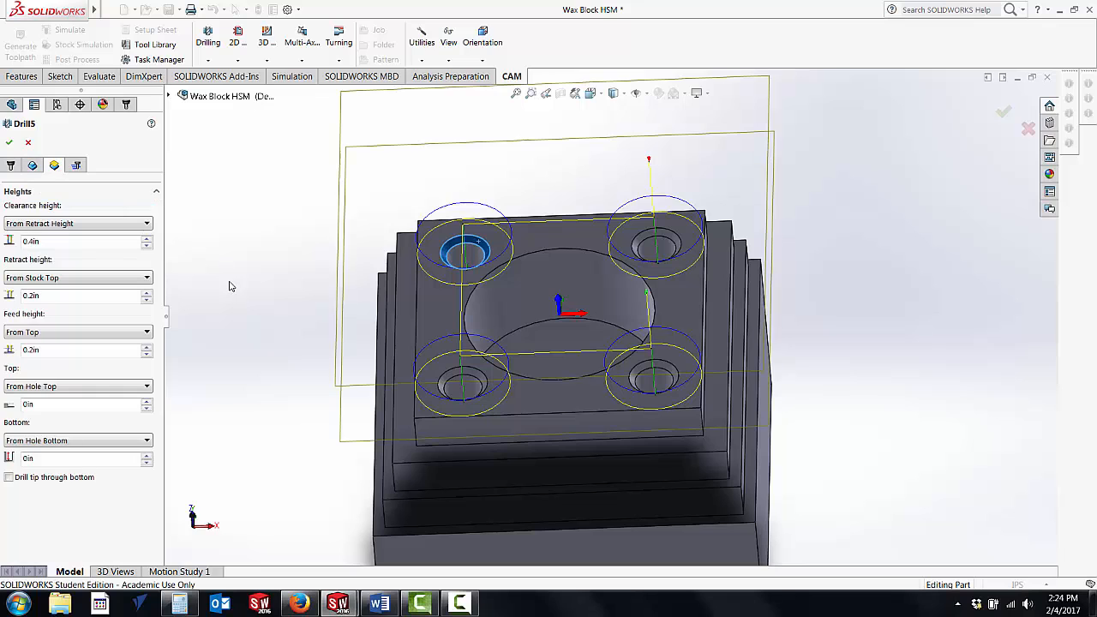
double_click(54, 240)
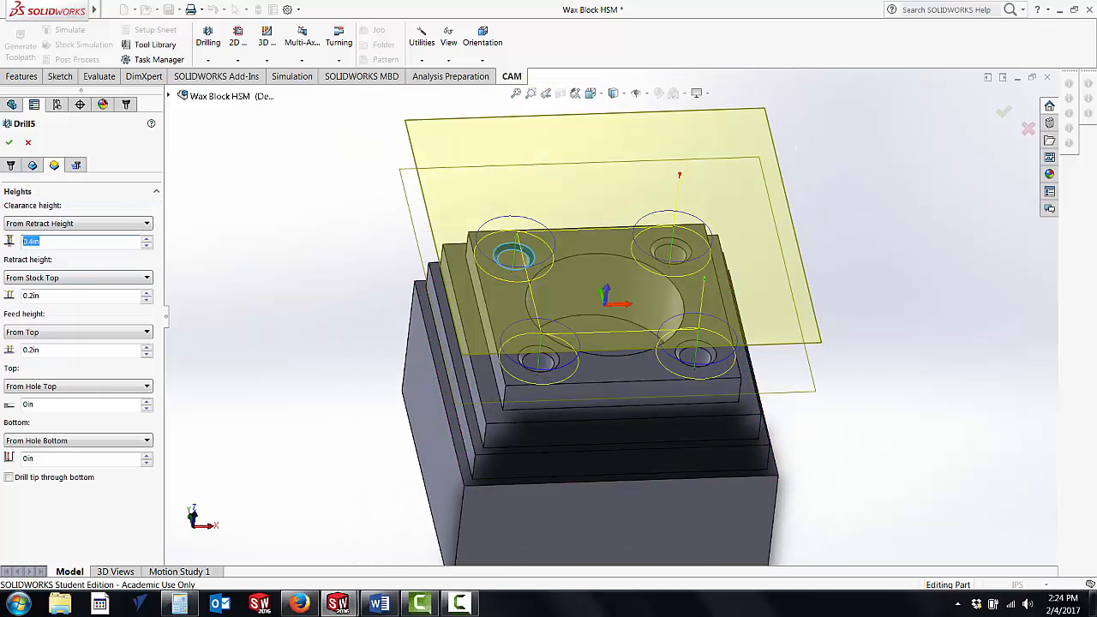
text(2)
key(Return)
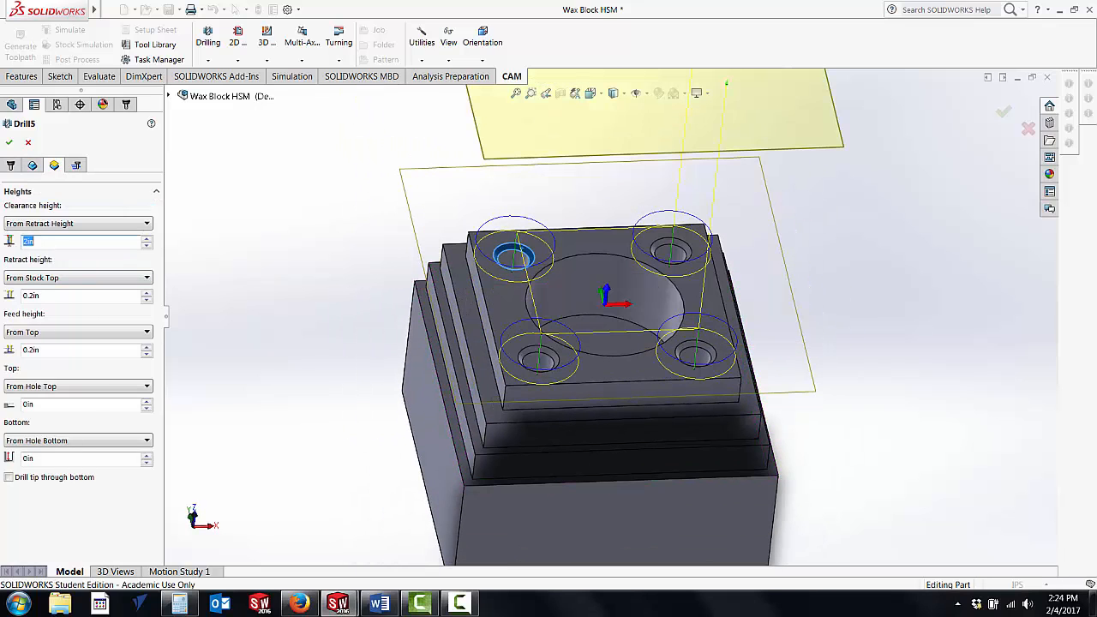
double_click(34, 294)
text(1)
key(Return)
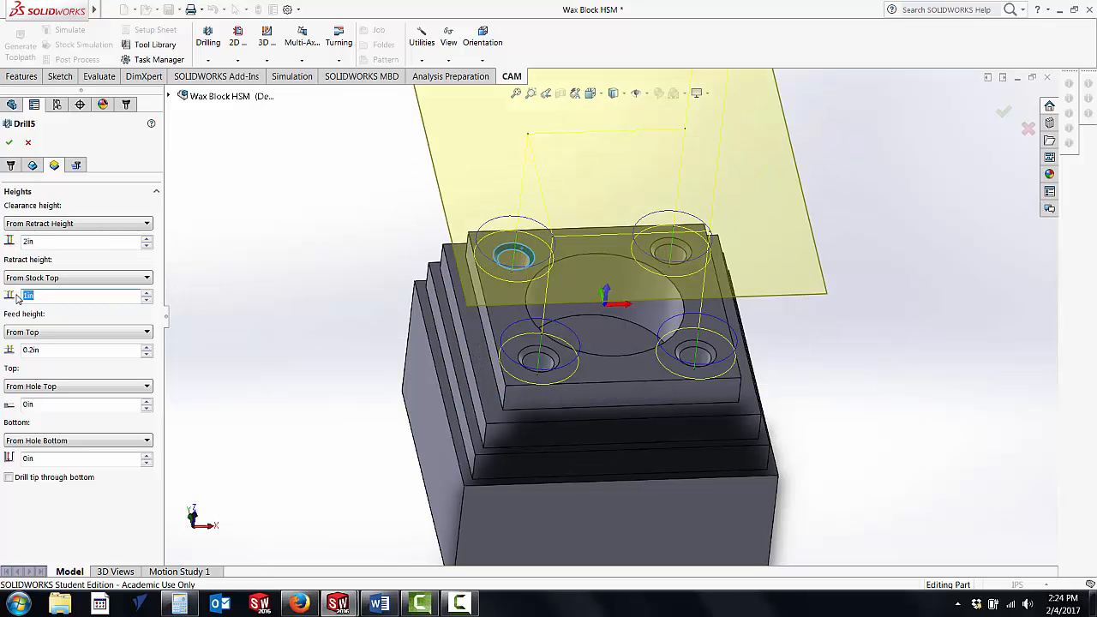
double_click(49, 349)
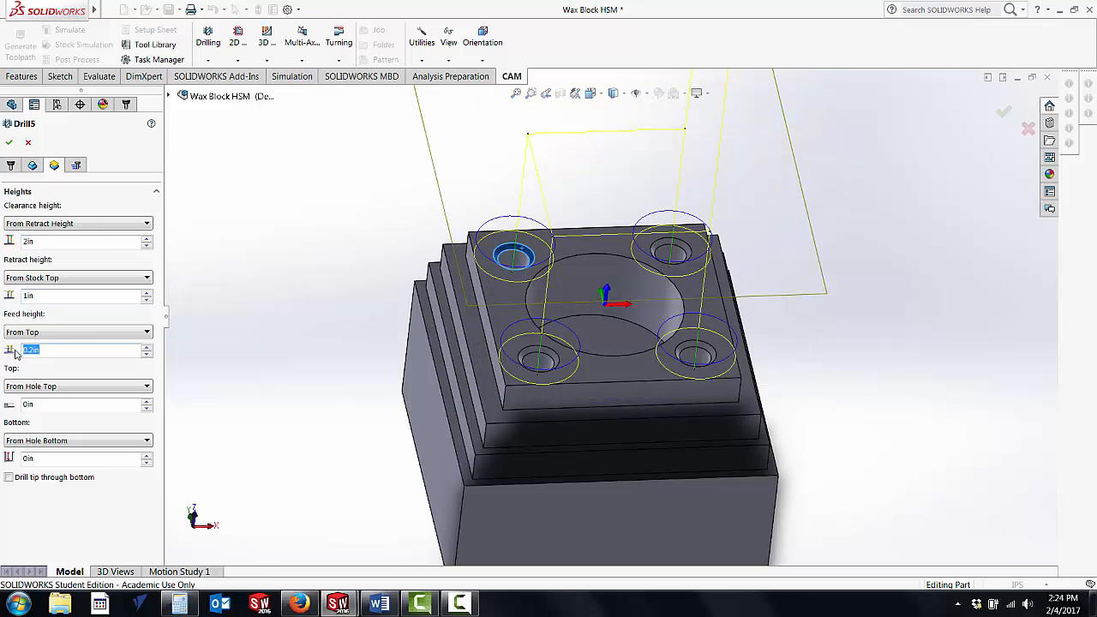
text(0.4)
key(Return)
click(76, 166)
click(29, 144)
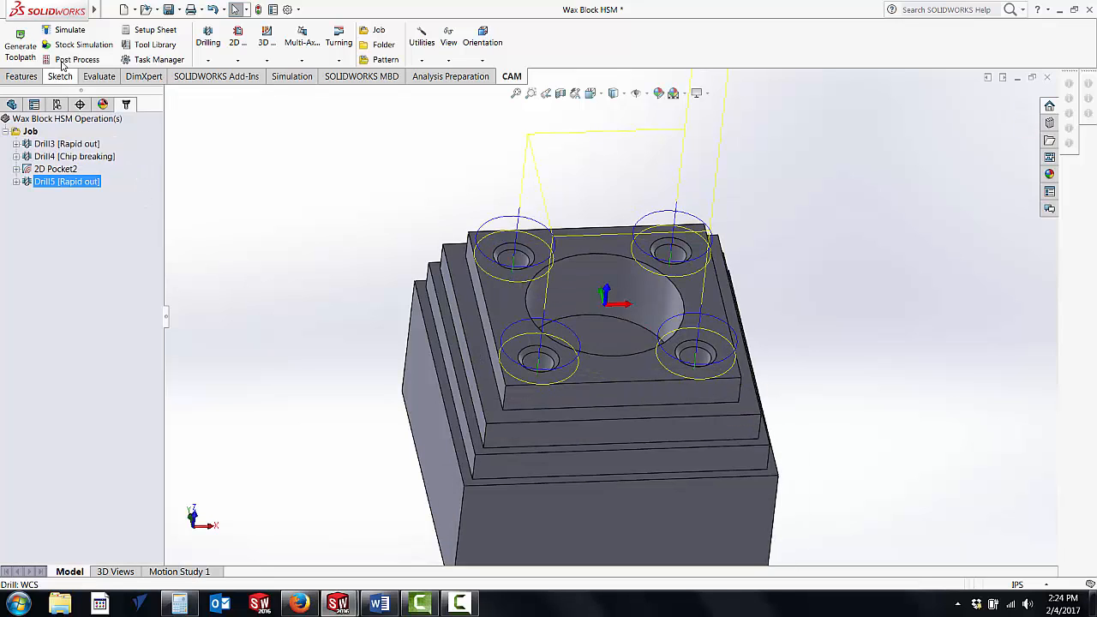
Step: Run the stock simulation of the spot-drill chamfer operation alone at a slower playback speed, exit it, and regenerate that operation's toolpath
click(83, 44)
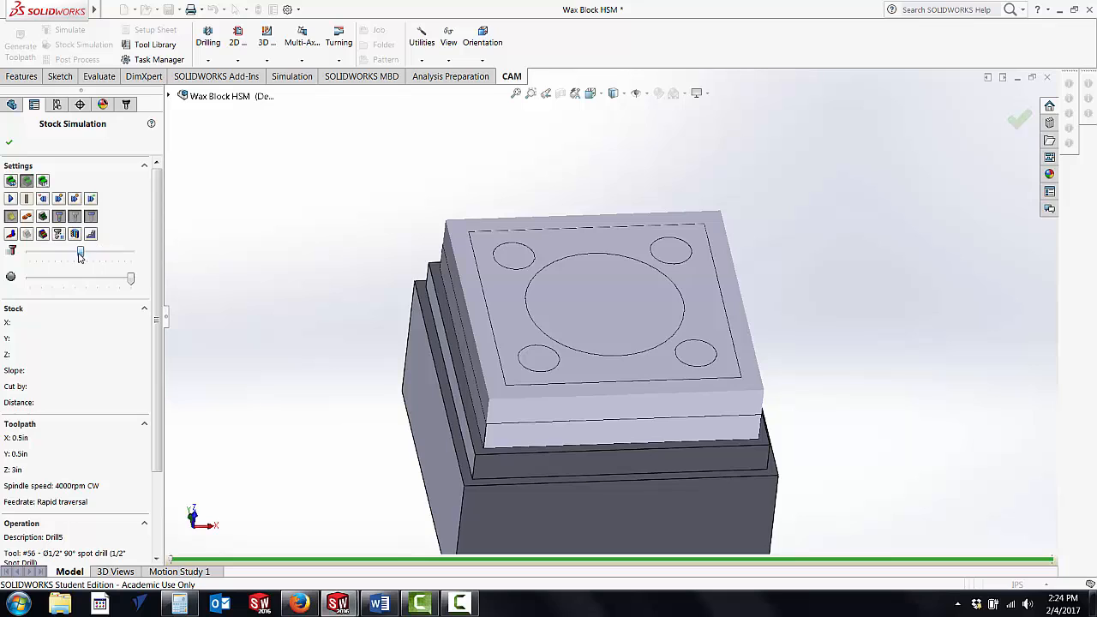
click(11, 199)
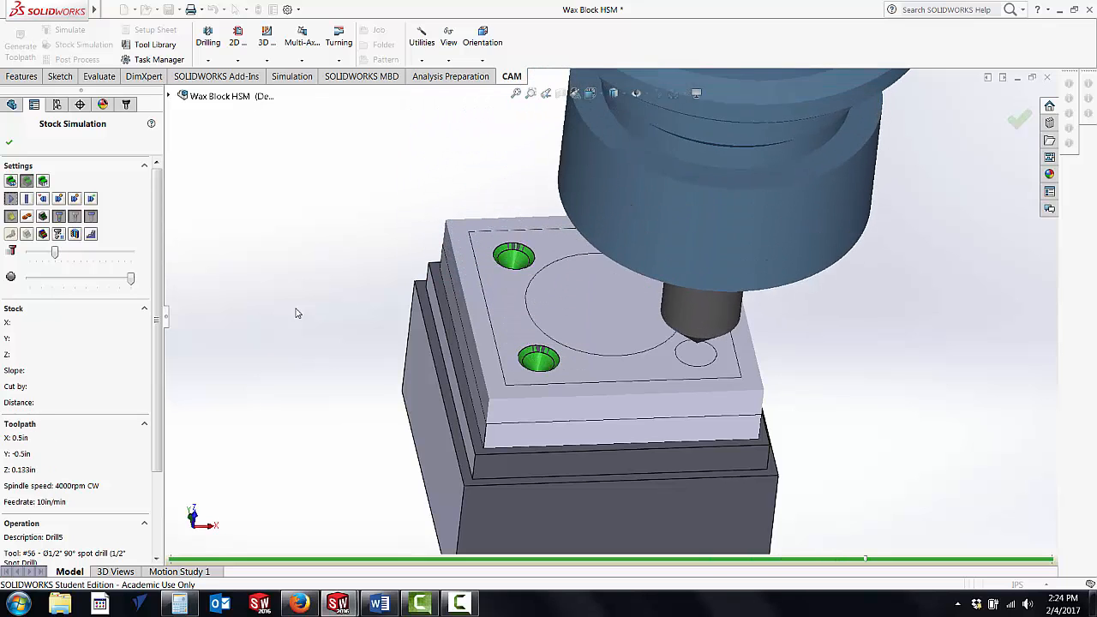
click(9, 146)
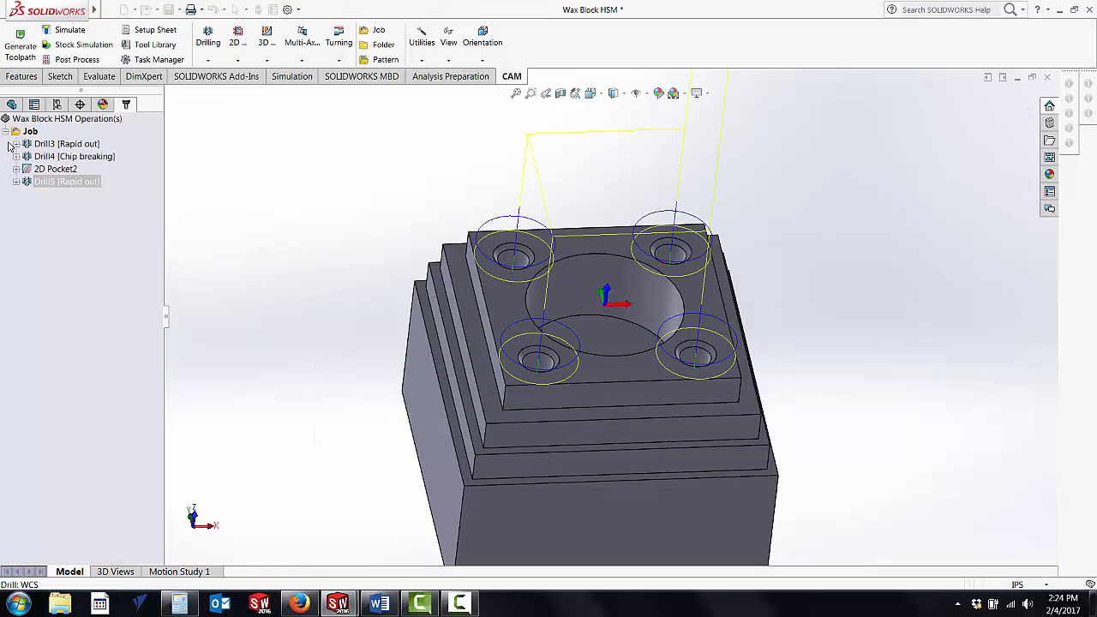
click(18, 47)
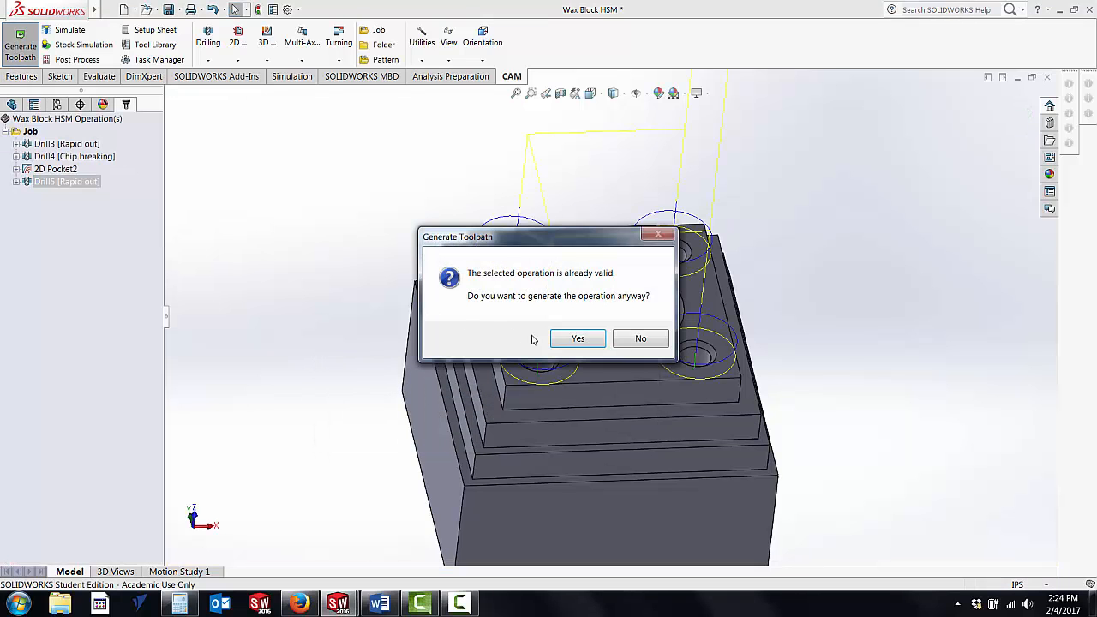
click(575, 340)
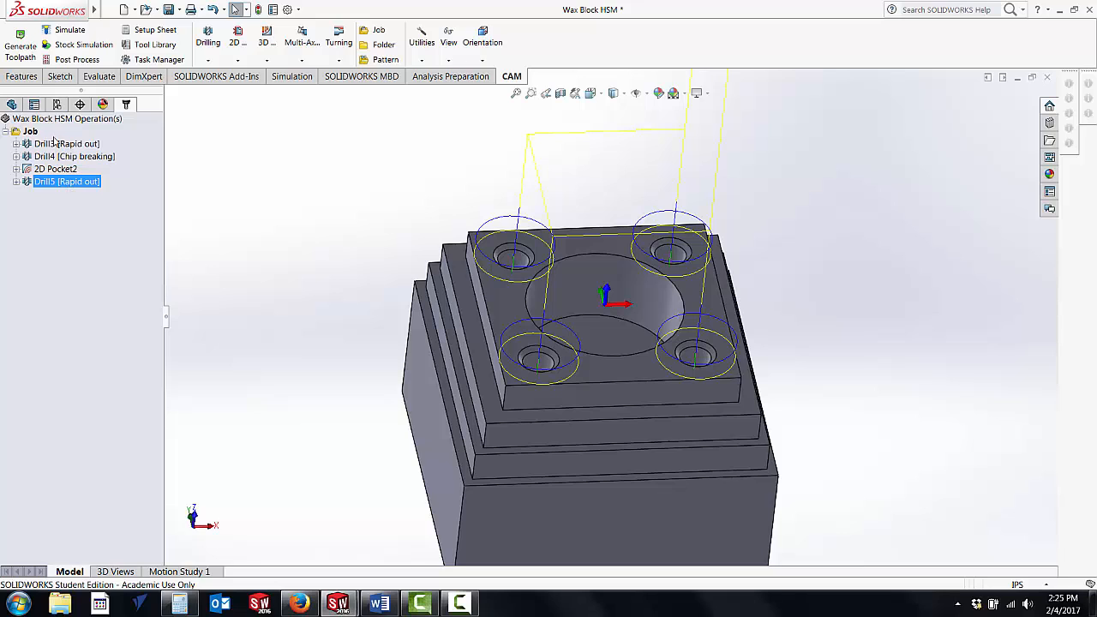
Step: Simulate stock removal for the whole job with increasing playback speed, review the statistics, inspect the machined block, and exit the simulation
click(32, 132)
click(83, 45)
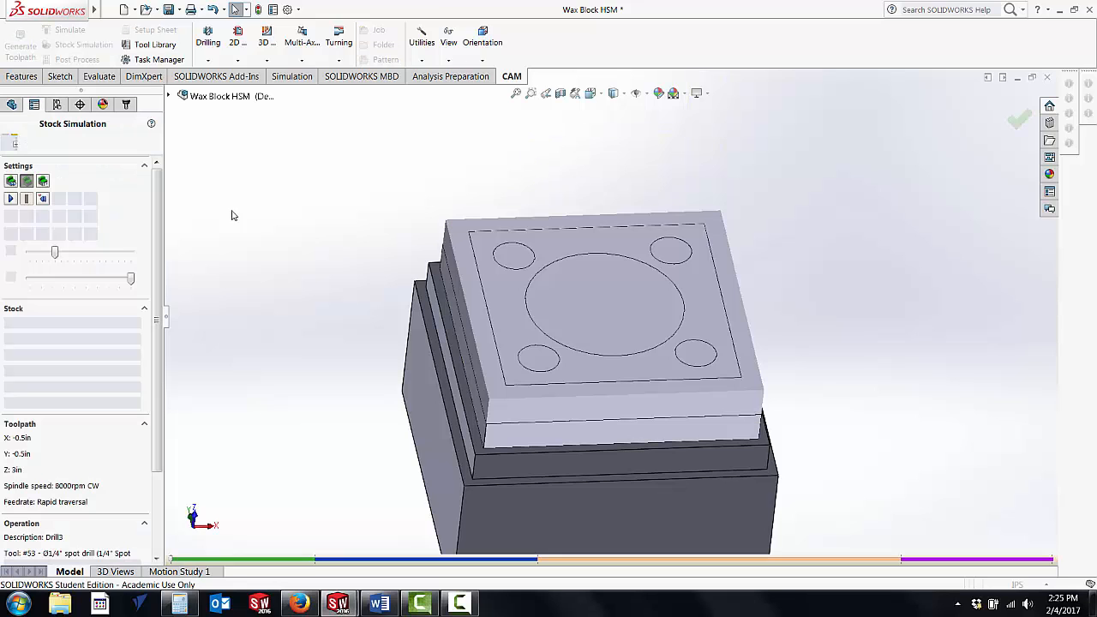
click(11, 199)
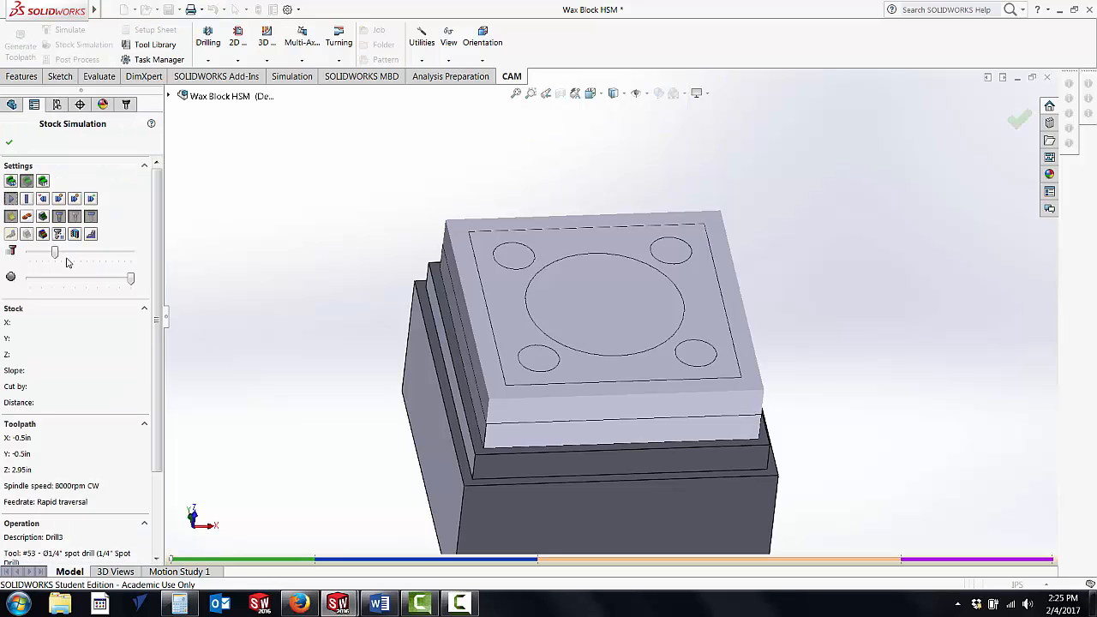
drag(56, 253, 67, 255)
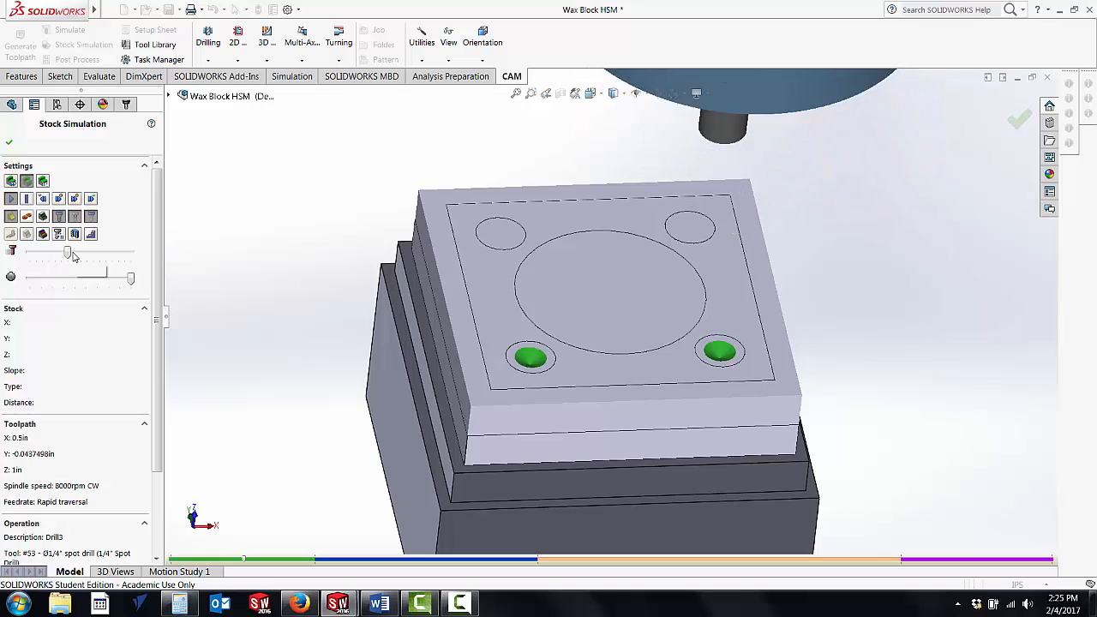
drag(68, 252, 88, 255)
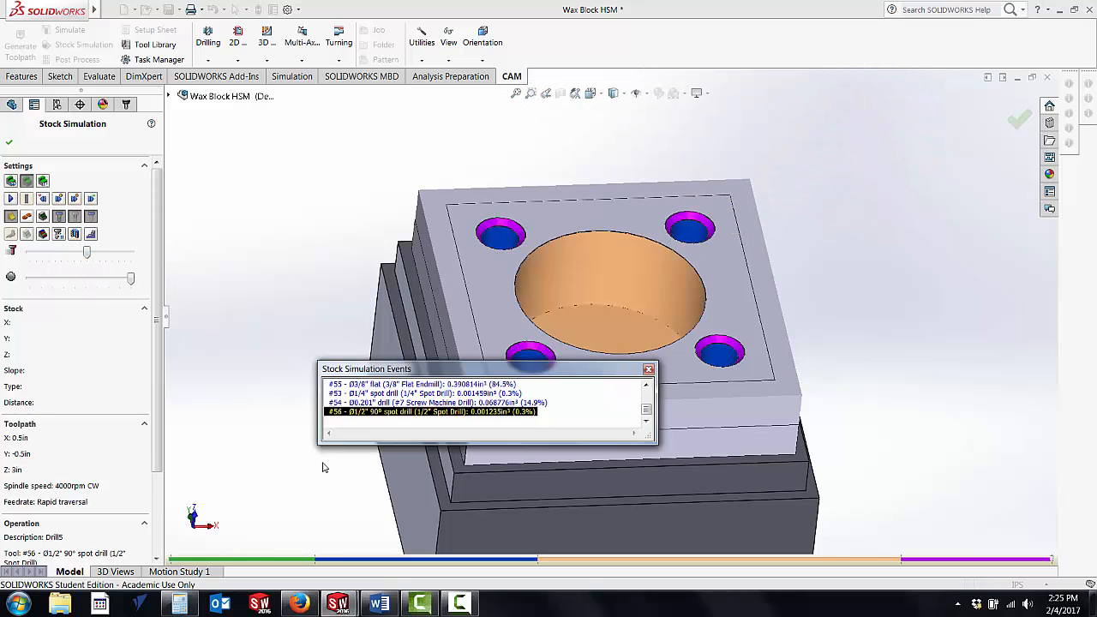
drag(157, 361, 157, 434)
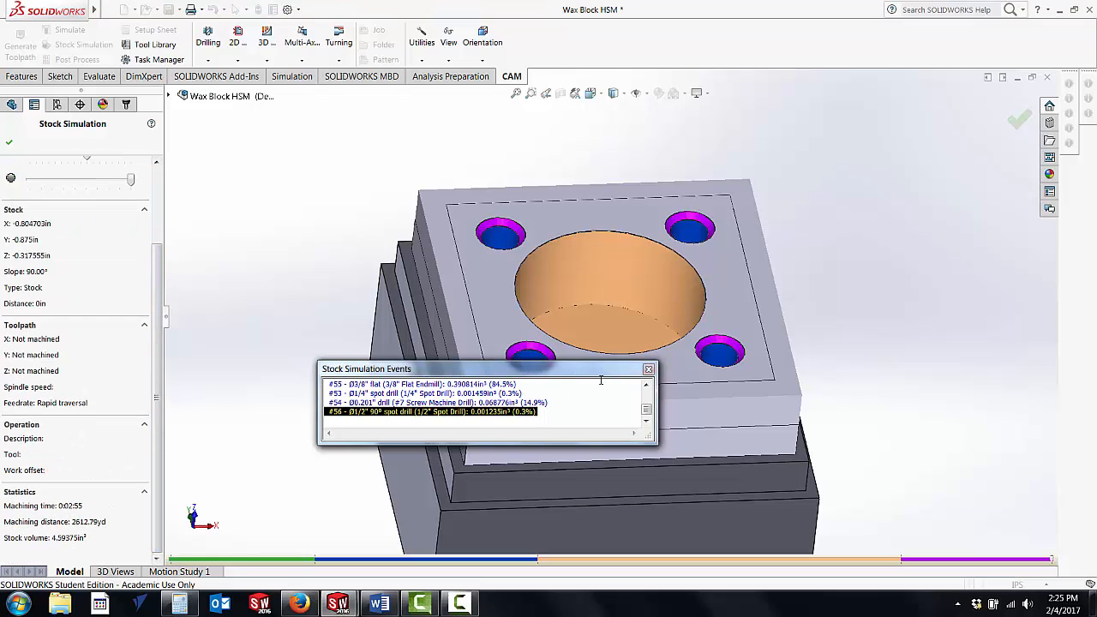
click(648, 370)
middle_drag(426, 245, 417, 282)
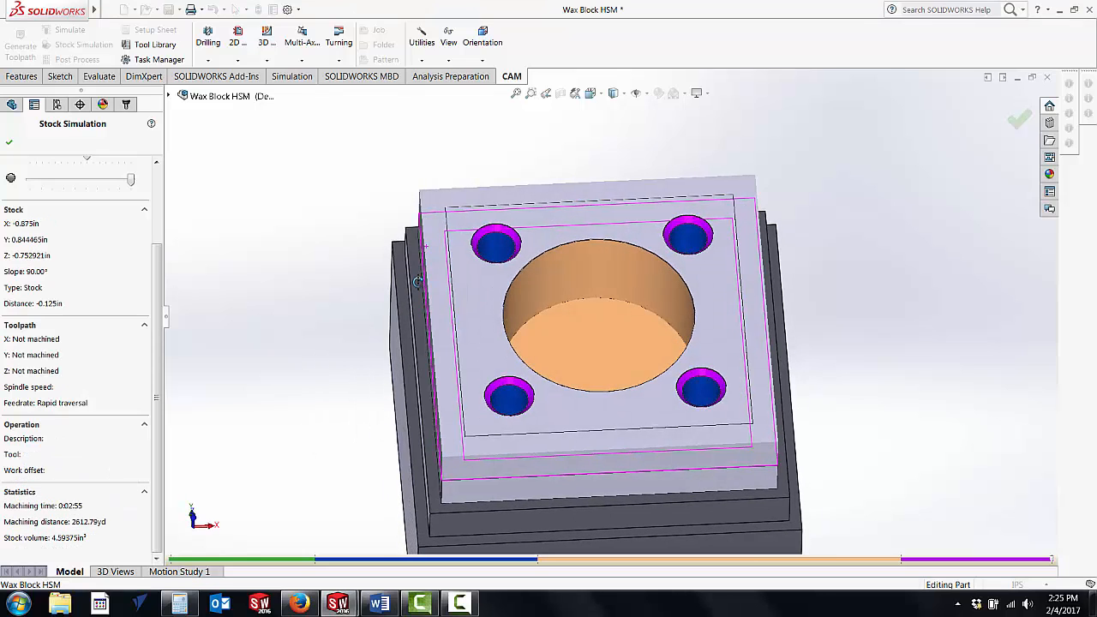
scroll(418, 282, up, 2)
click(10, 144)
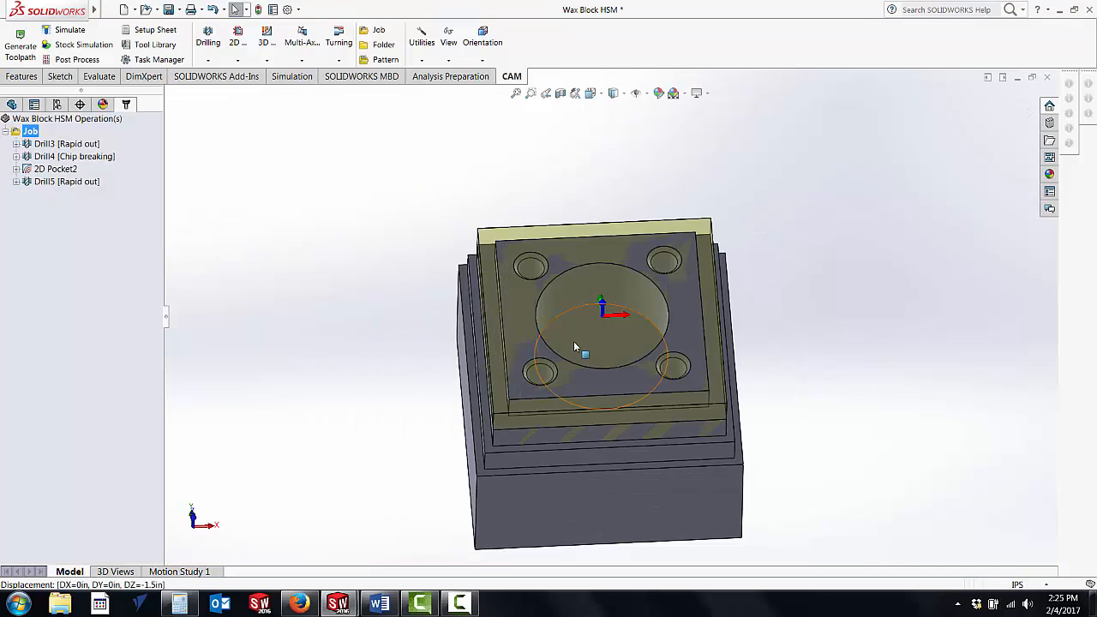
click(460, 603)
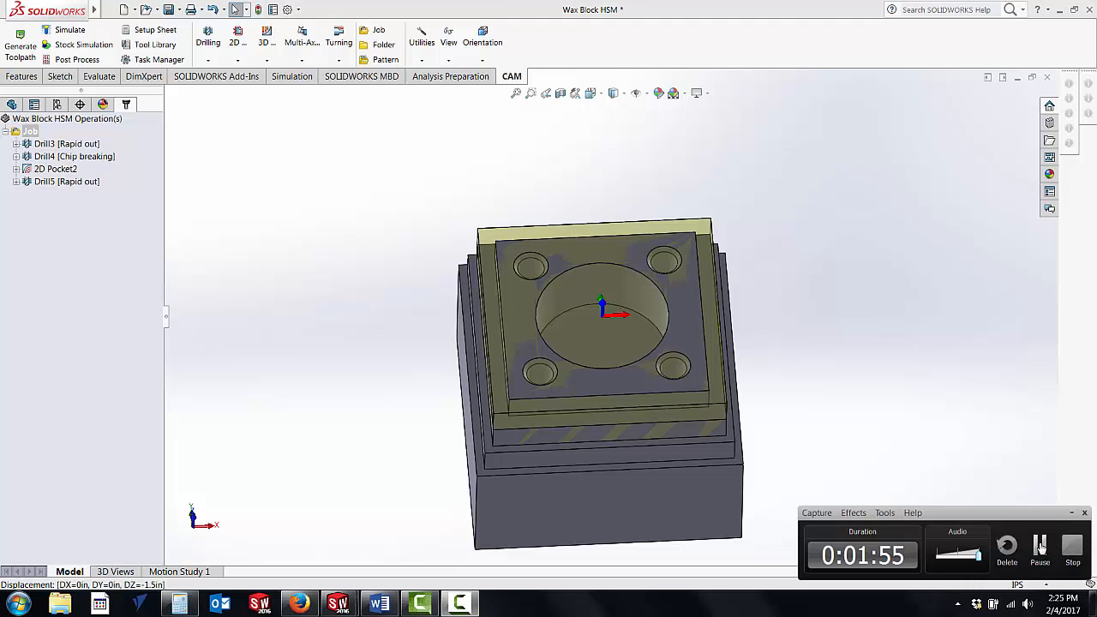
click(1072, 547)
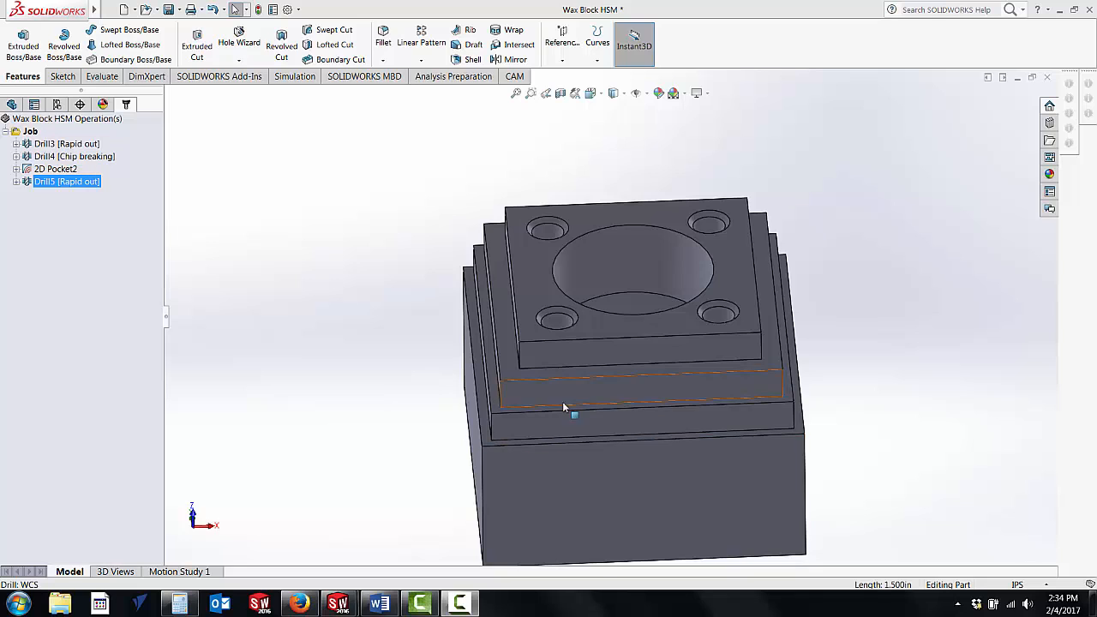
Step: Add a 2D Contour operation to the job and pick tool #52, the 1/2" flat endmill, in the 3160 Labs library
right_click(31, 135)
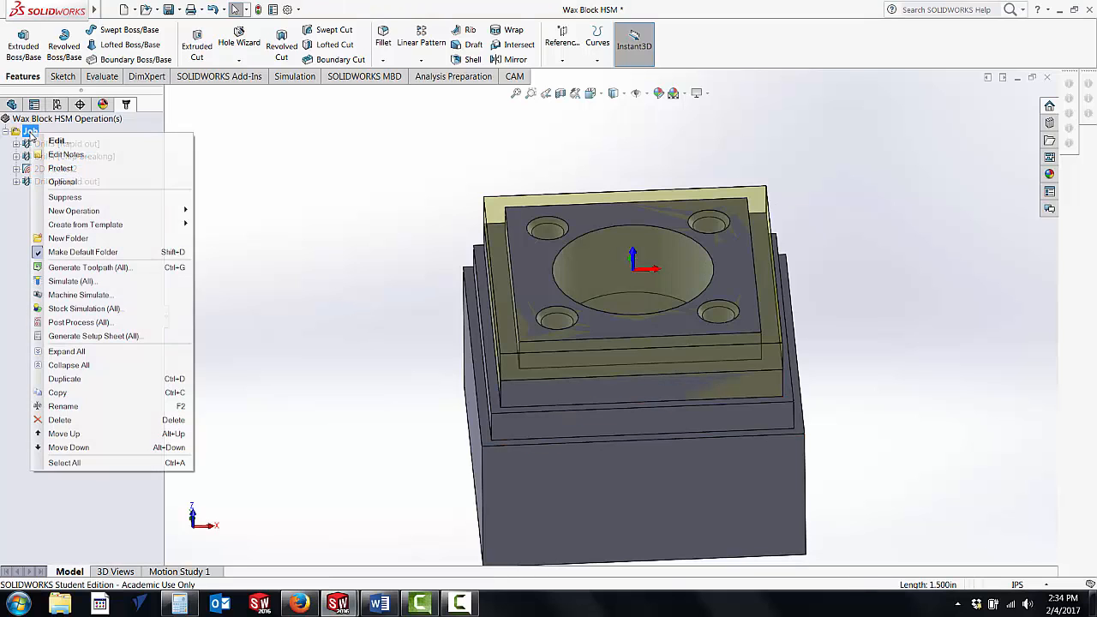
mouse_move(157, 213)
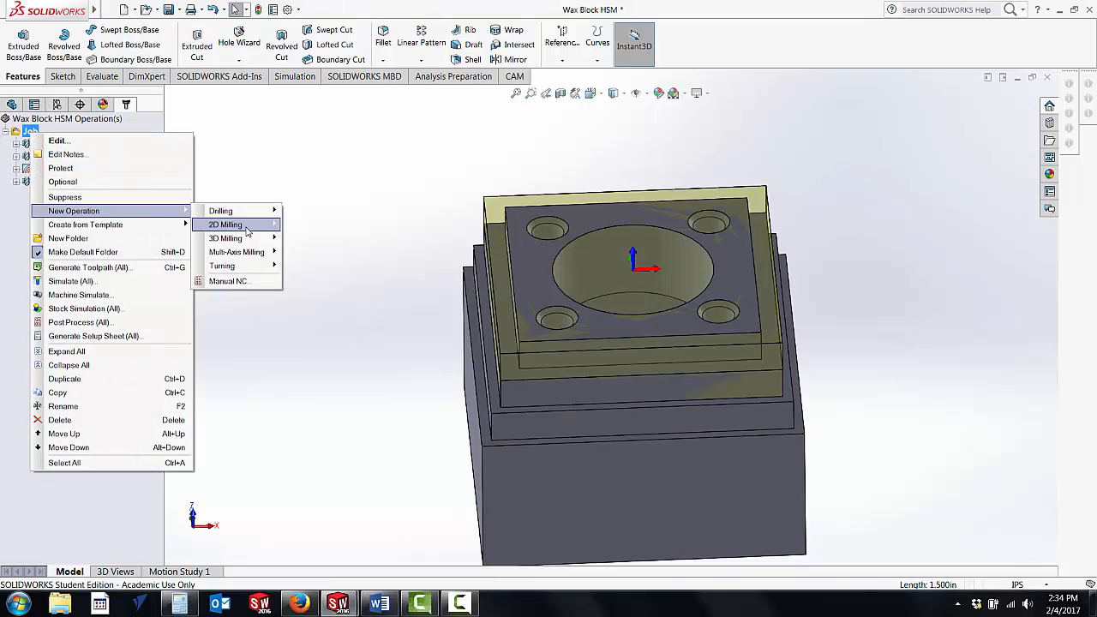
mouse_move(231, 224)
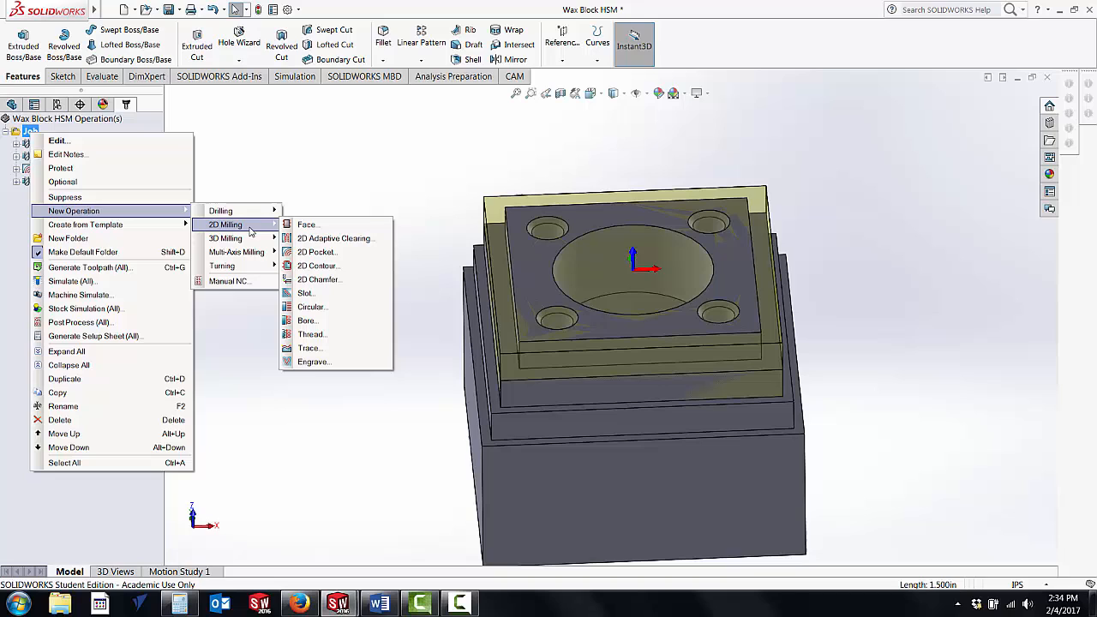
click(323, 270)
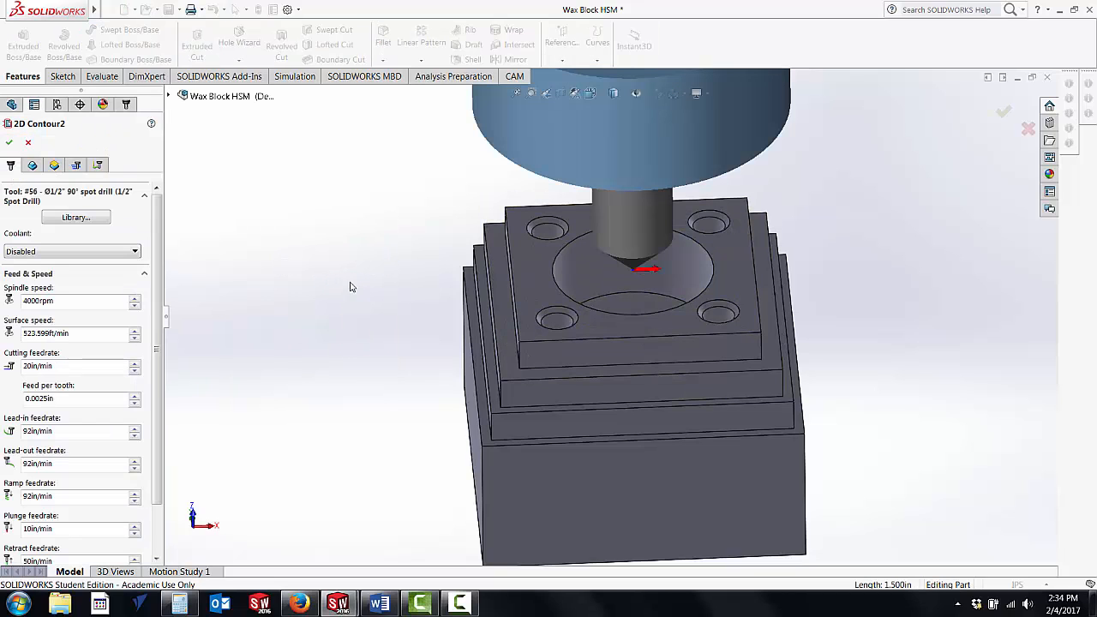
click(91, 219)
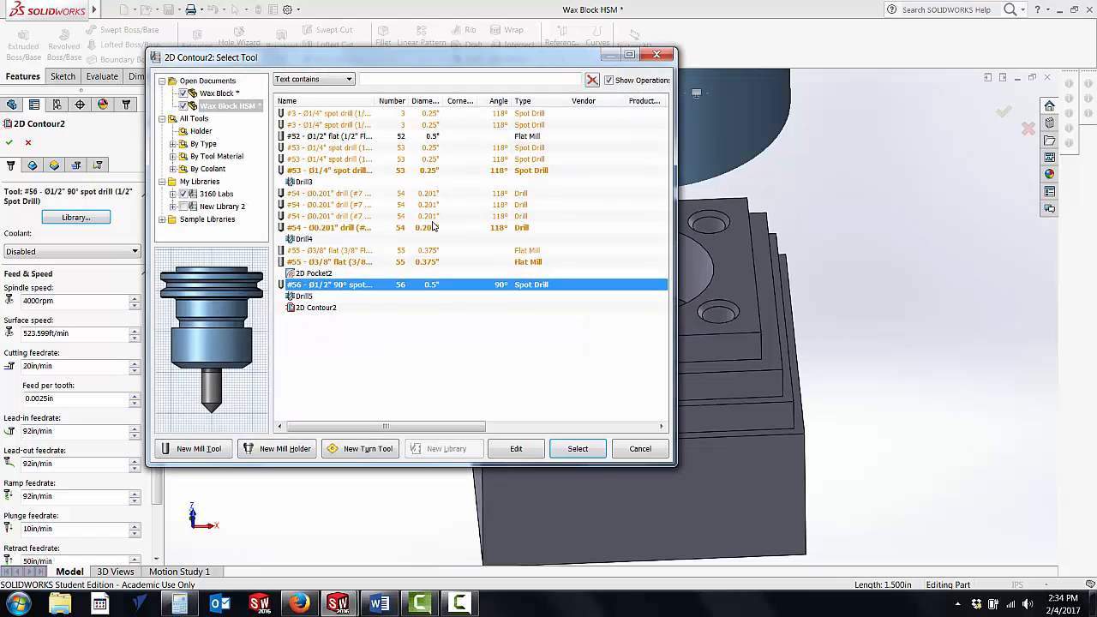
click(216, 194)
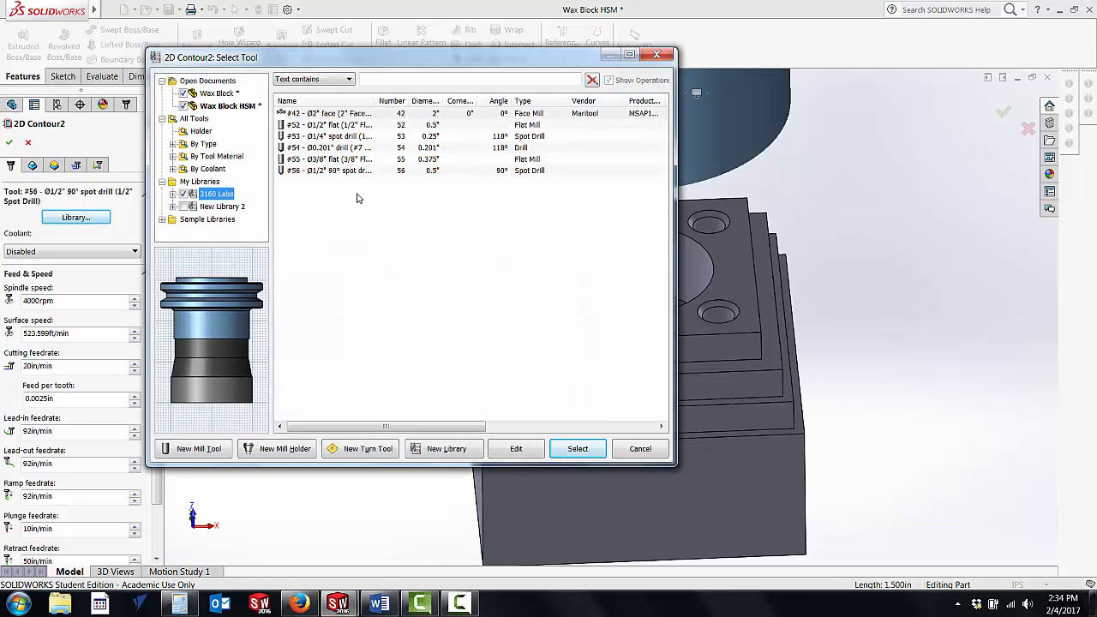
click(342, 125)
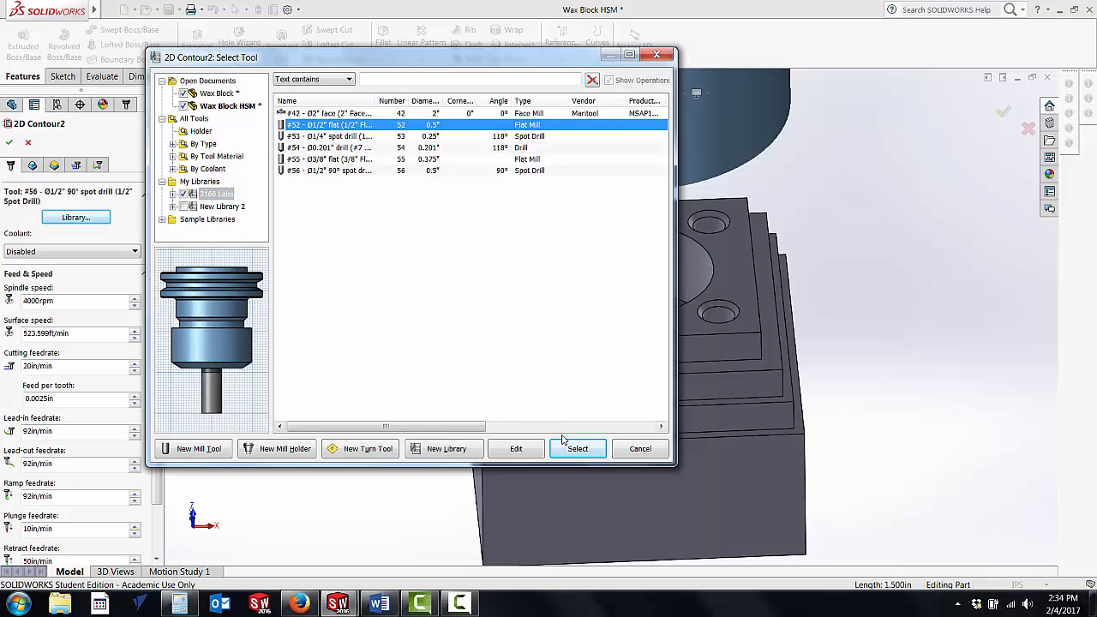
Step: Check the general, cutter, and feed and speed settings of the 1/2" flat endmill and assign it to the contour operation
click(516, 449)
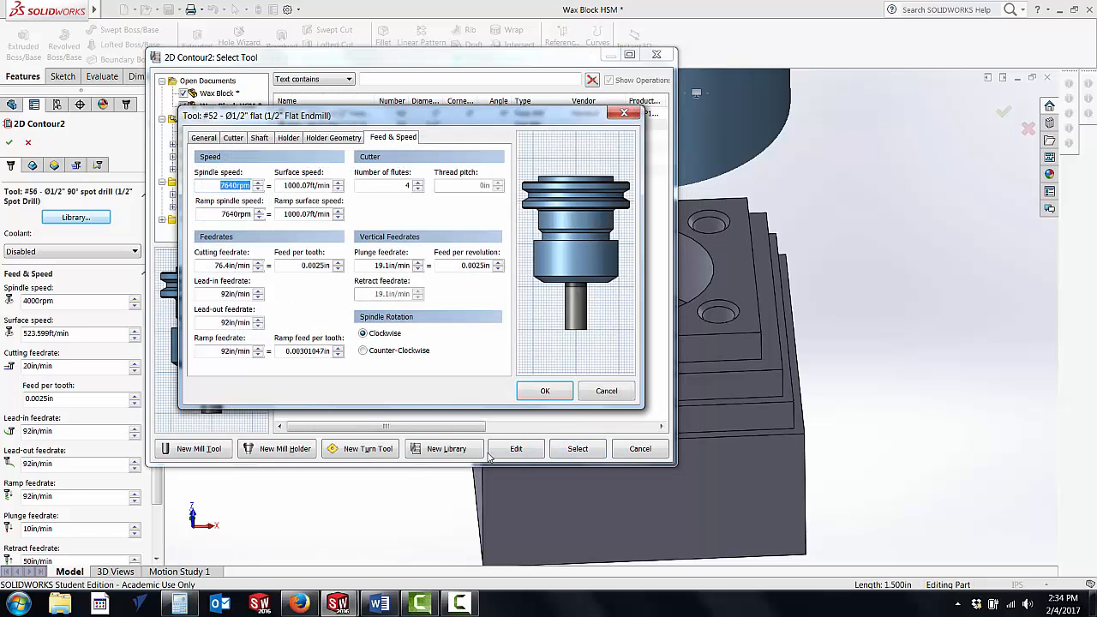
click(195, 139)
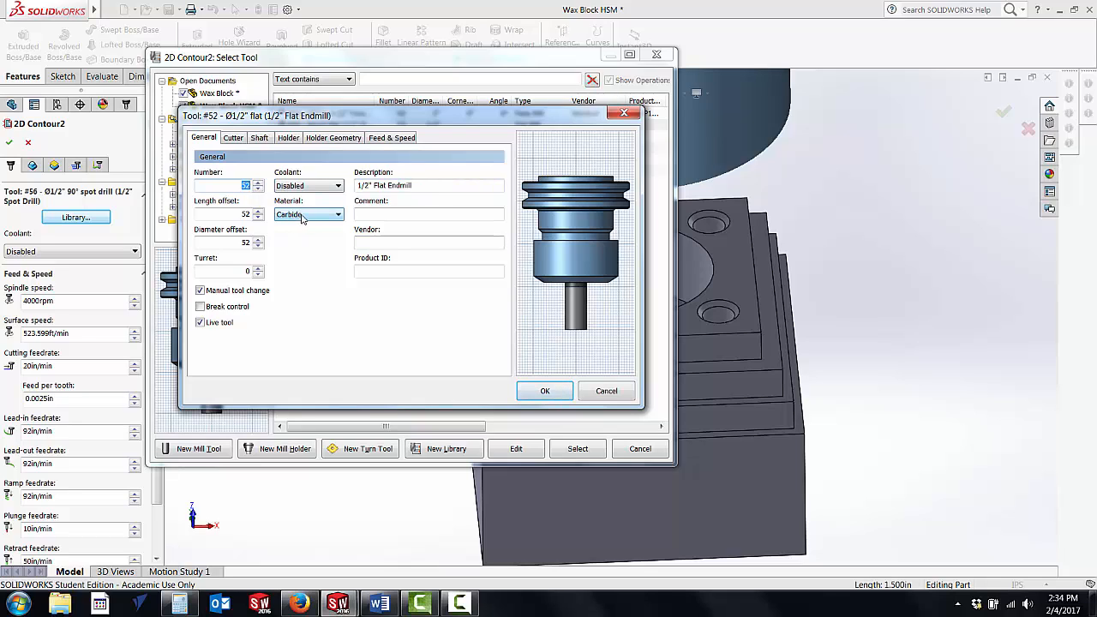
click(231, 141)
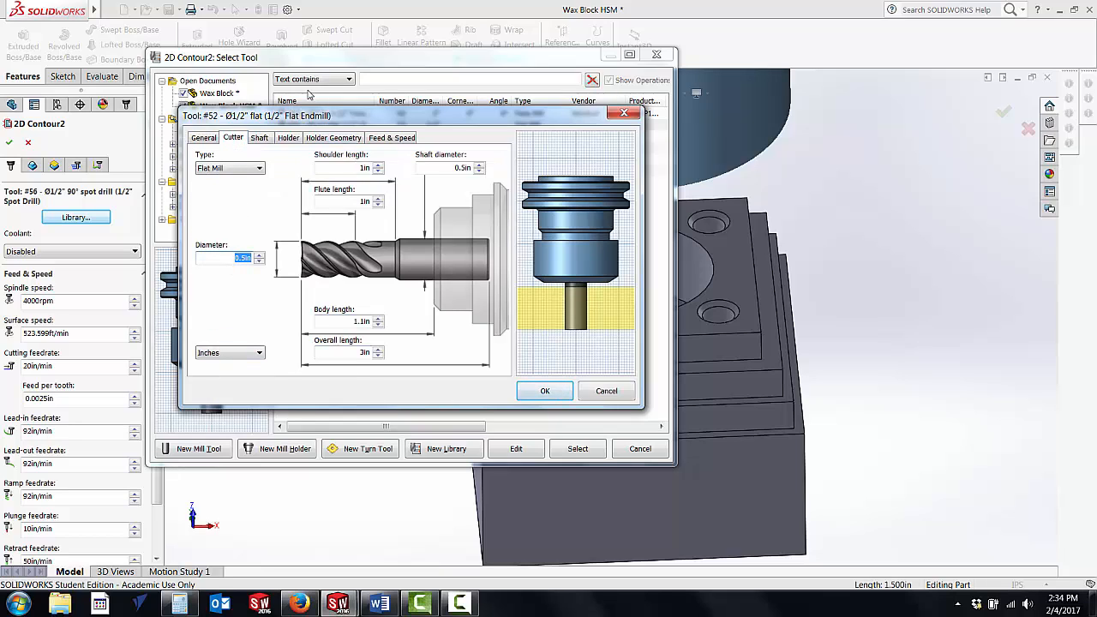
click(396, 138)
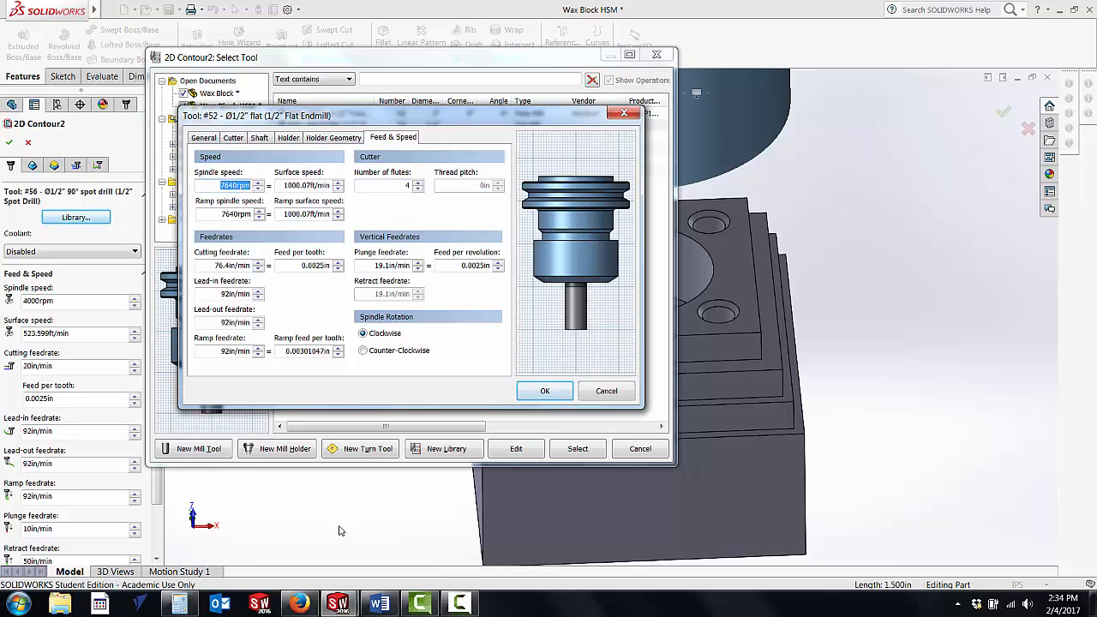
click(544, 391)
click(566, 451)
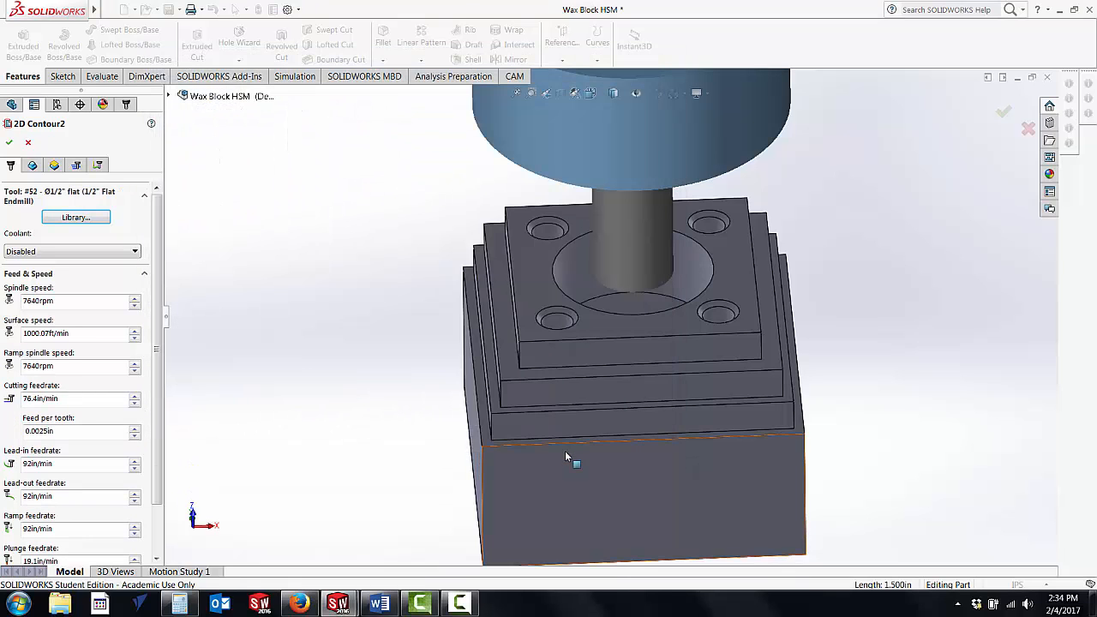
Step: Choose the bottom edge around the block's uppermost step as the contour geometry
middle_drag(413, 297, 524, 297)
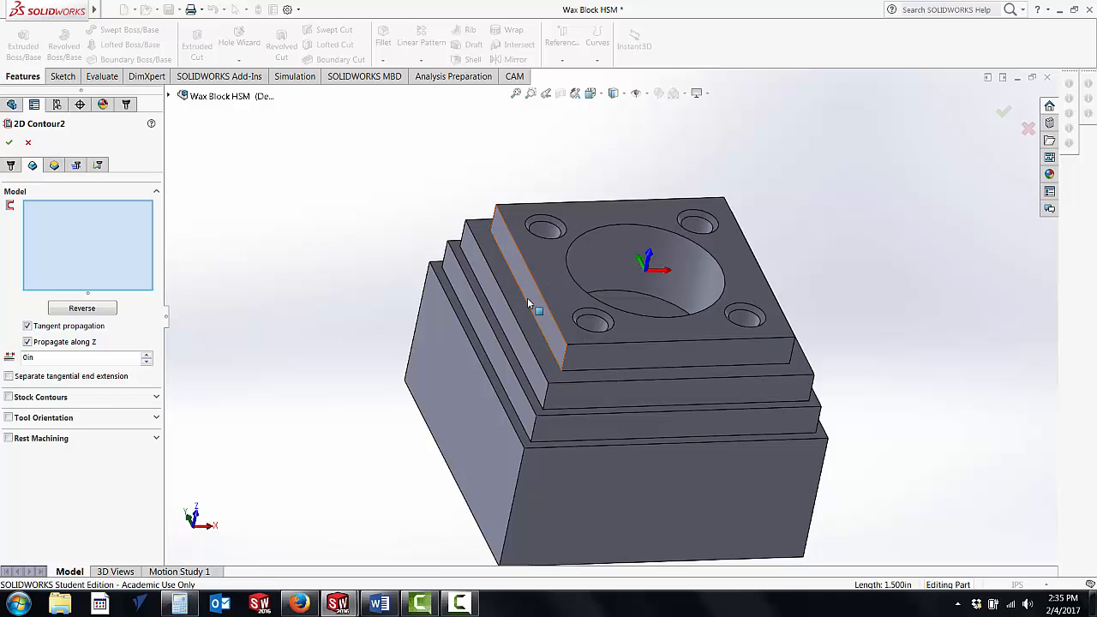
click(528, 306)
middle_drag(366, 295, 330, 316)
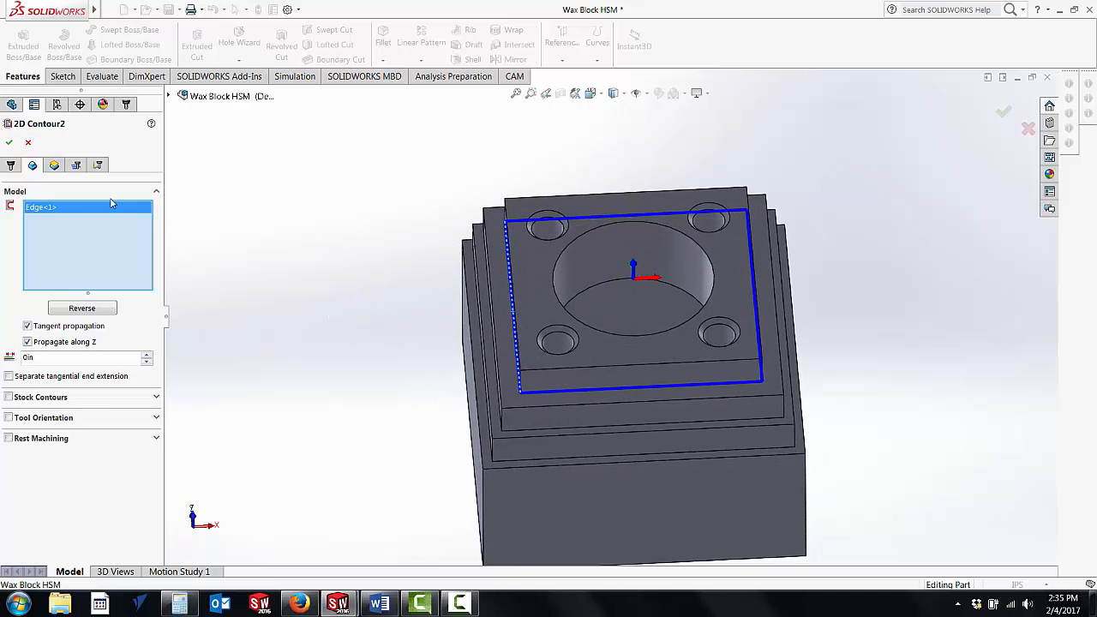
Step: Set the contour's clearance height to 2 in, retract height to 1 in and feed height to 0.4 in
click(54, 166)
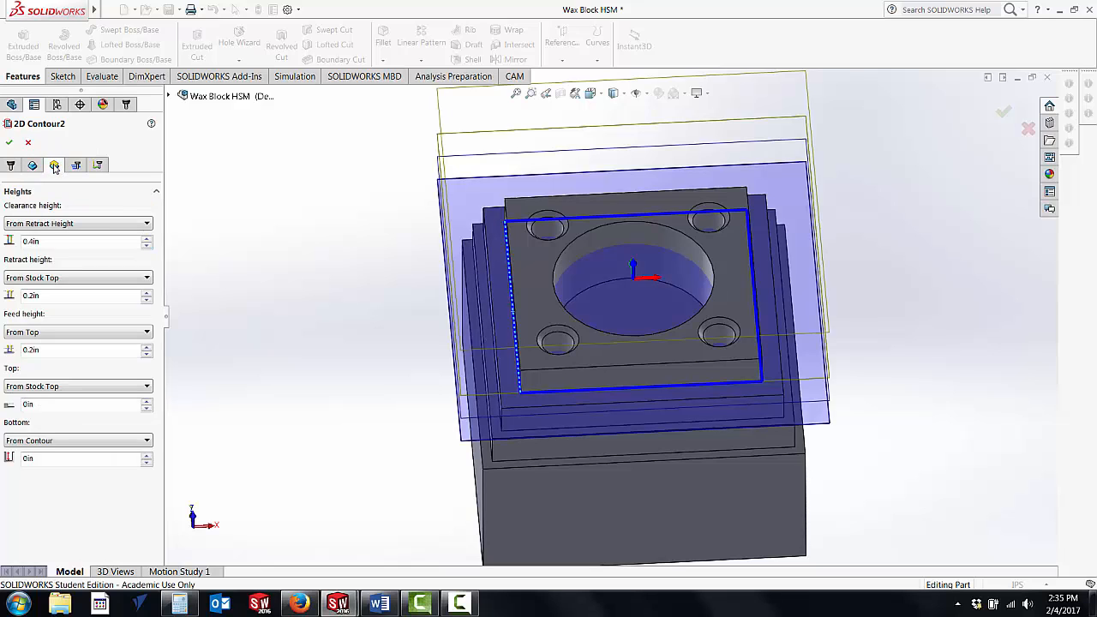
click(64, 241)
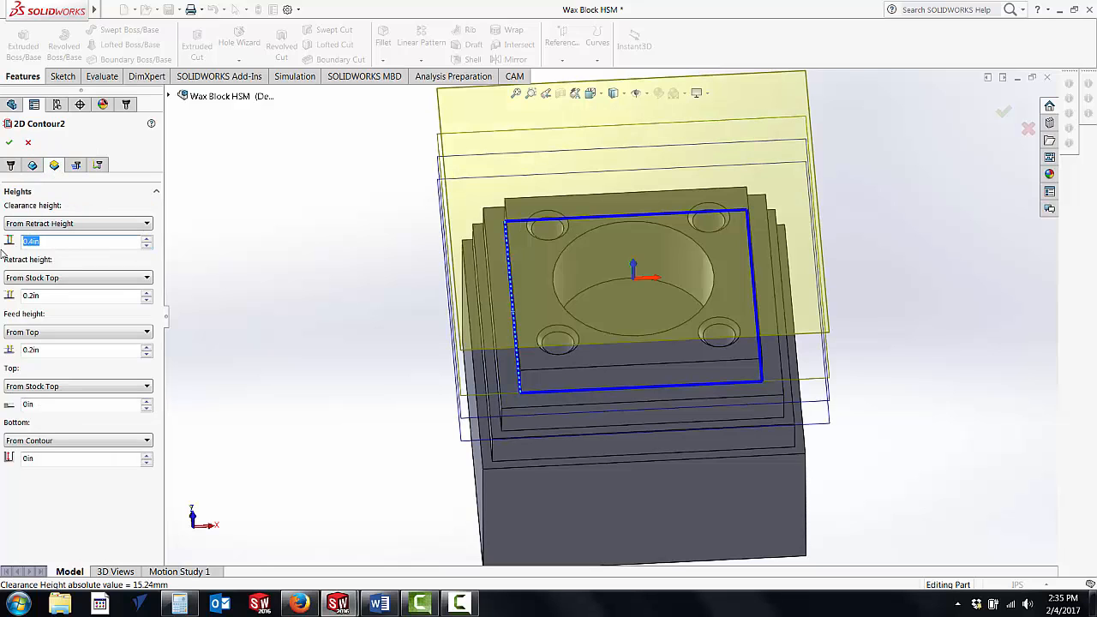
click(50, 295)
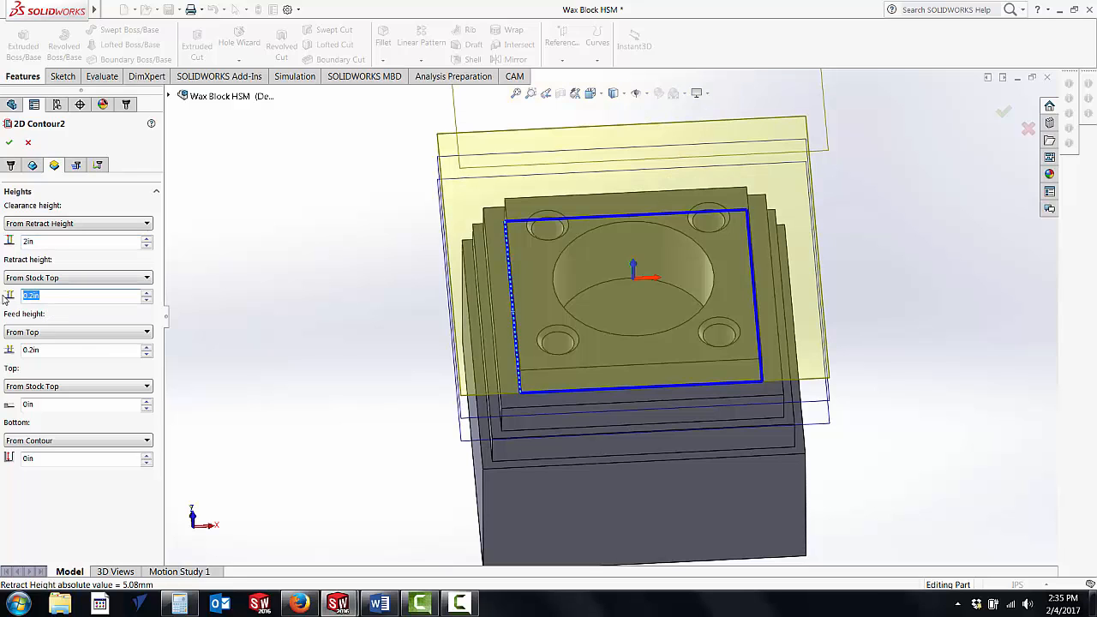
click(57, 350)
text(.4)
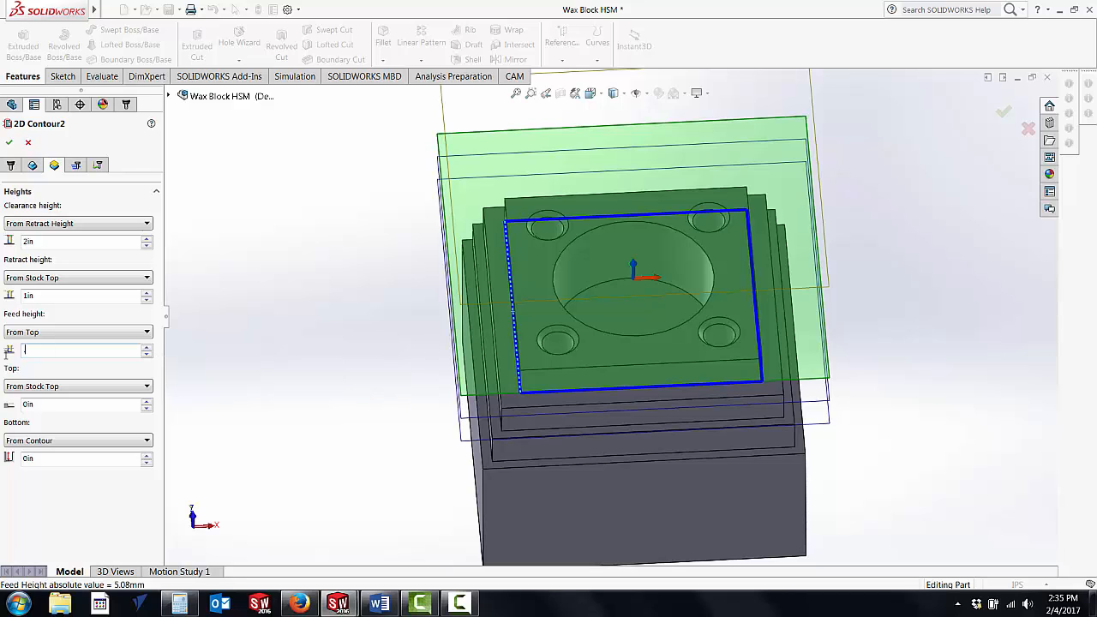
key(Return)
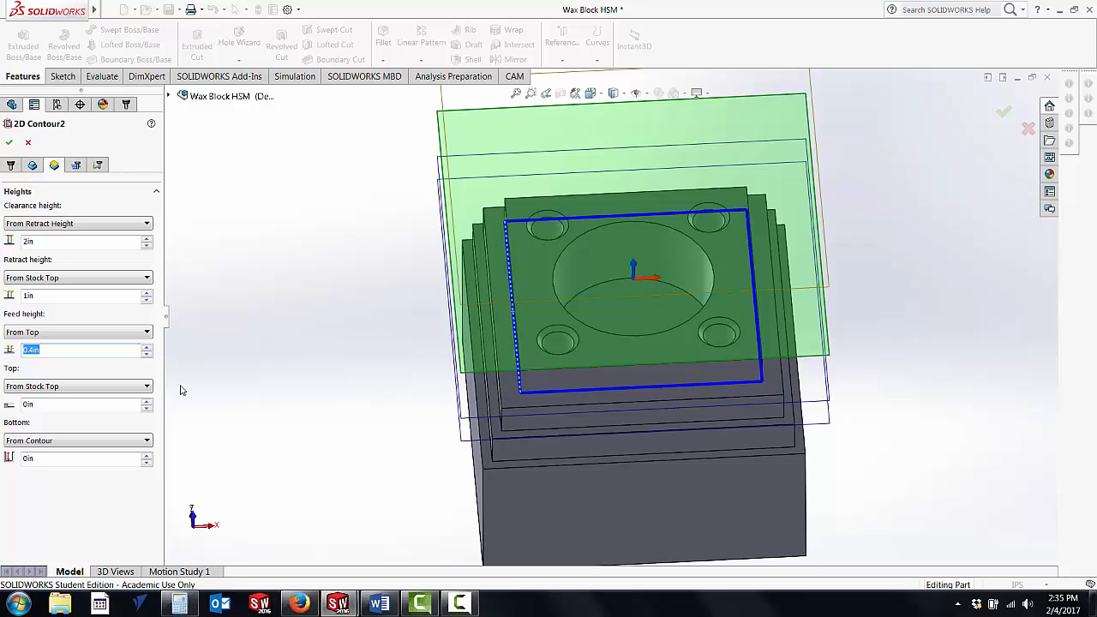
Step: Enable multiple depths for the contour with a 0.1 in maximum roughing stepdown, check the linking settings, and accept the operation
click(76, 165)
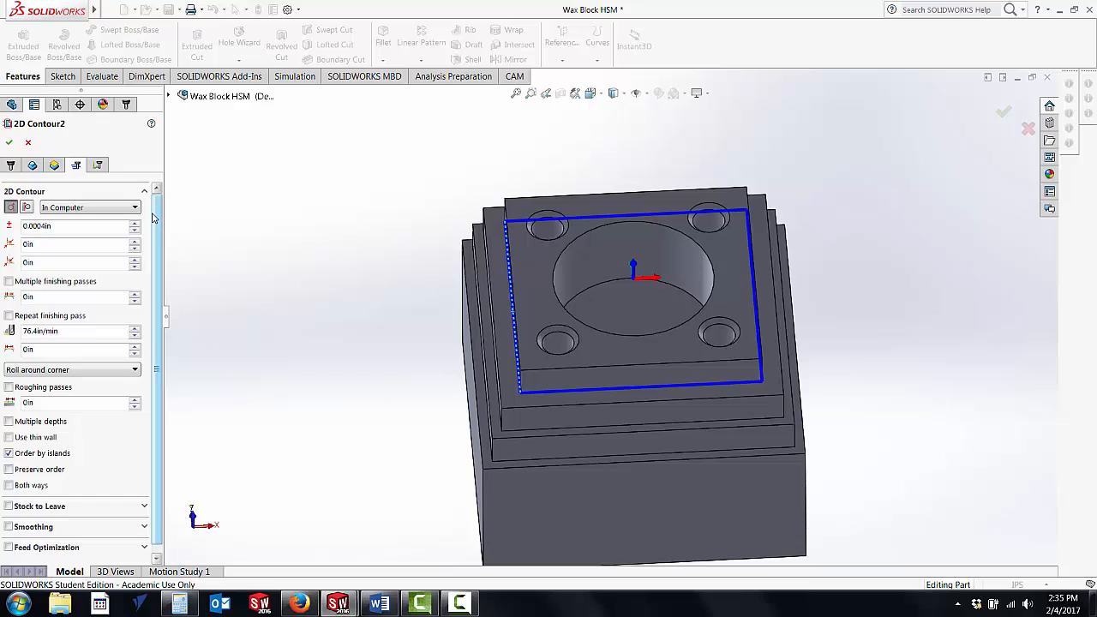
scroll(158, 220, down, 1)
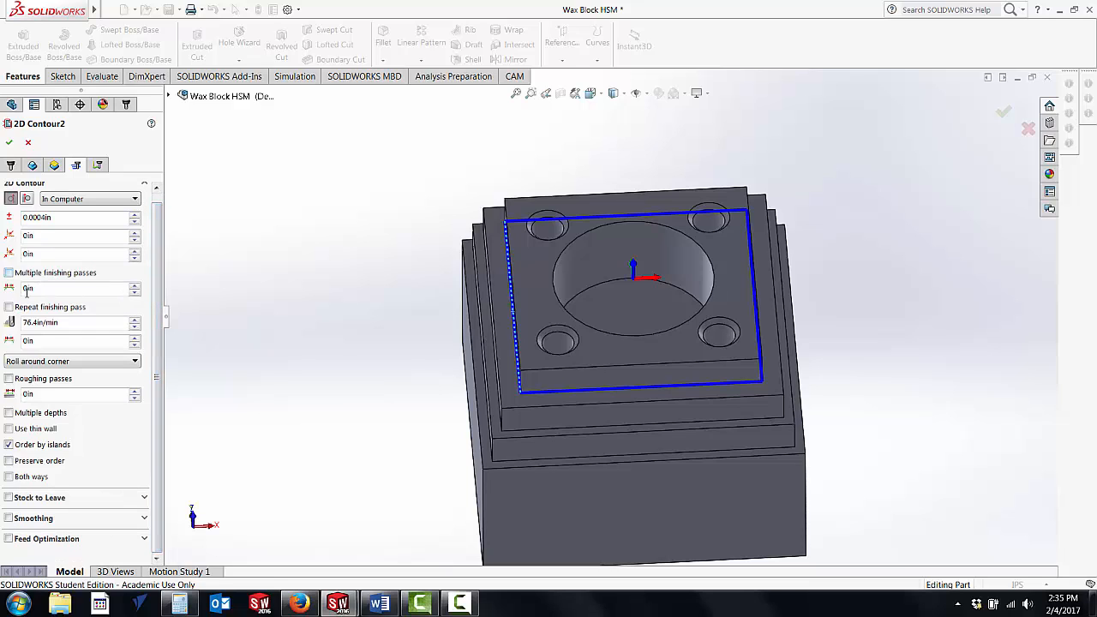
click(9, 413)
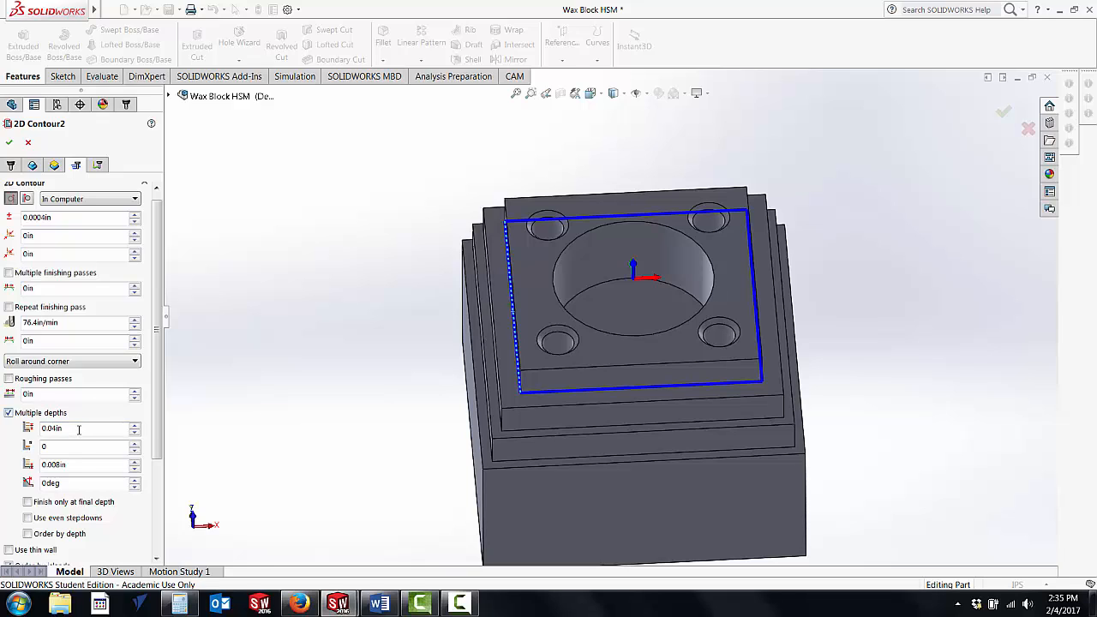
drag(79, 429, 24, 431)
text(0.1)
key(Return)
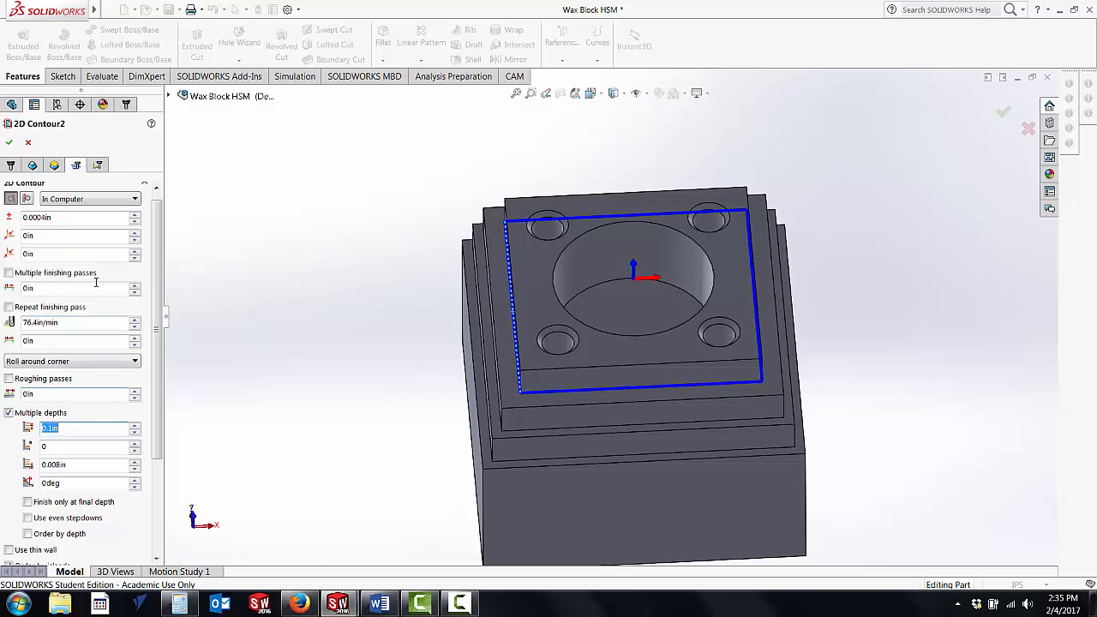
click(97, 164)
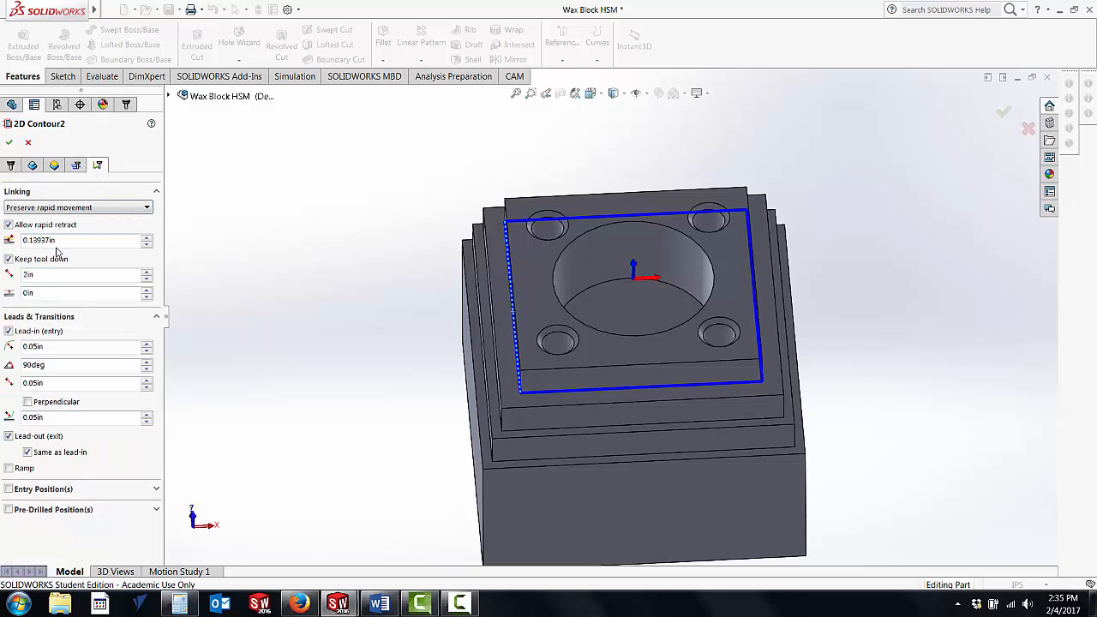
click(8, 144)
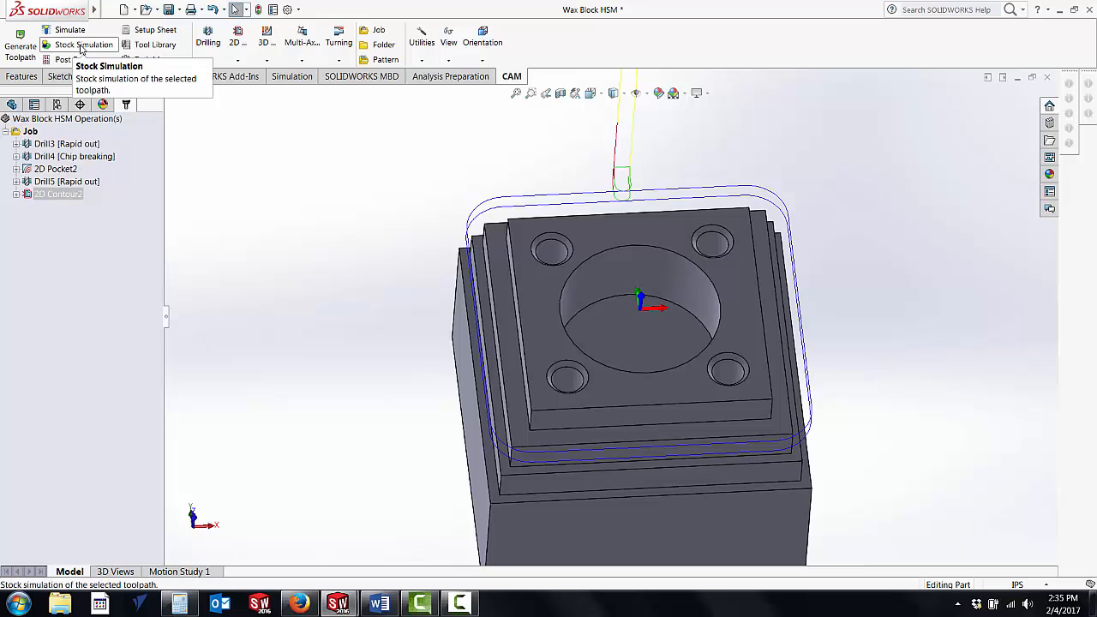
Step: Run the stock simulation of the 2D contour at a reduced playback speed and watch the uppermost step being cut
click(83, 45)
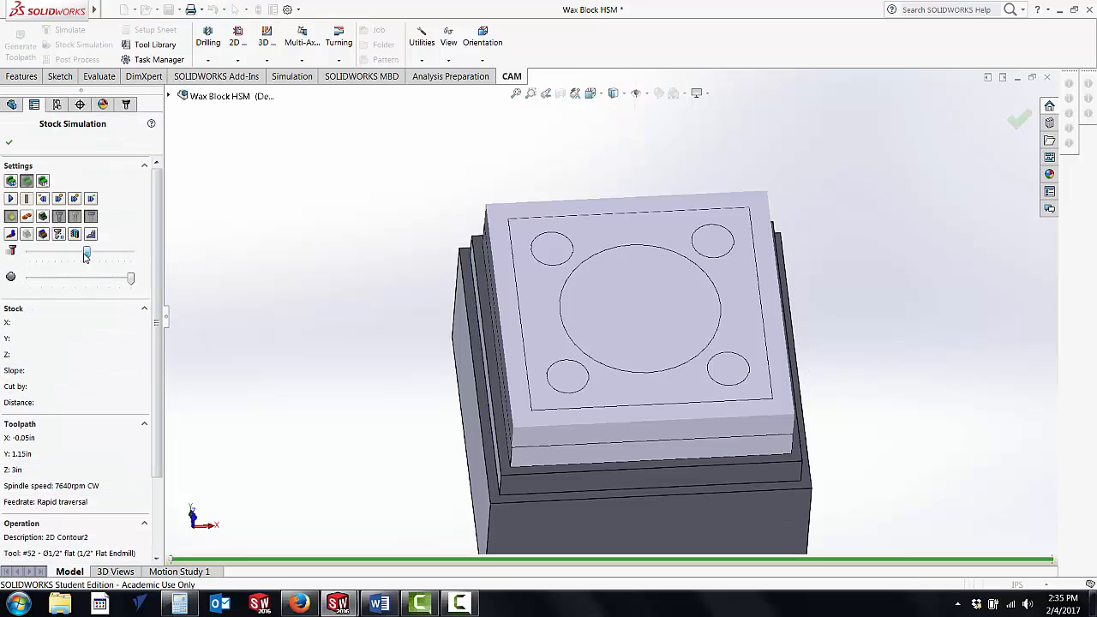
drag(84, 255, 57, 257)
click(11, 199)
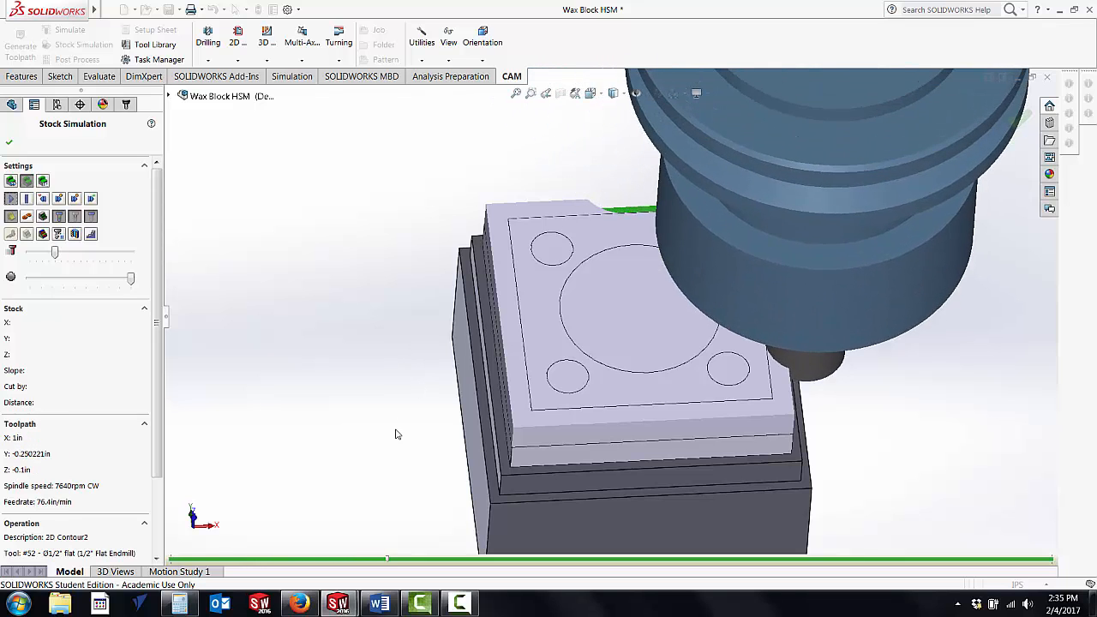
middle_drag(375, 423, 369, 330)
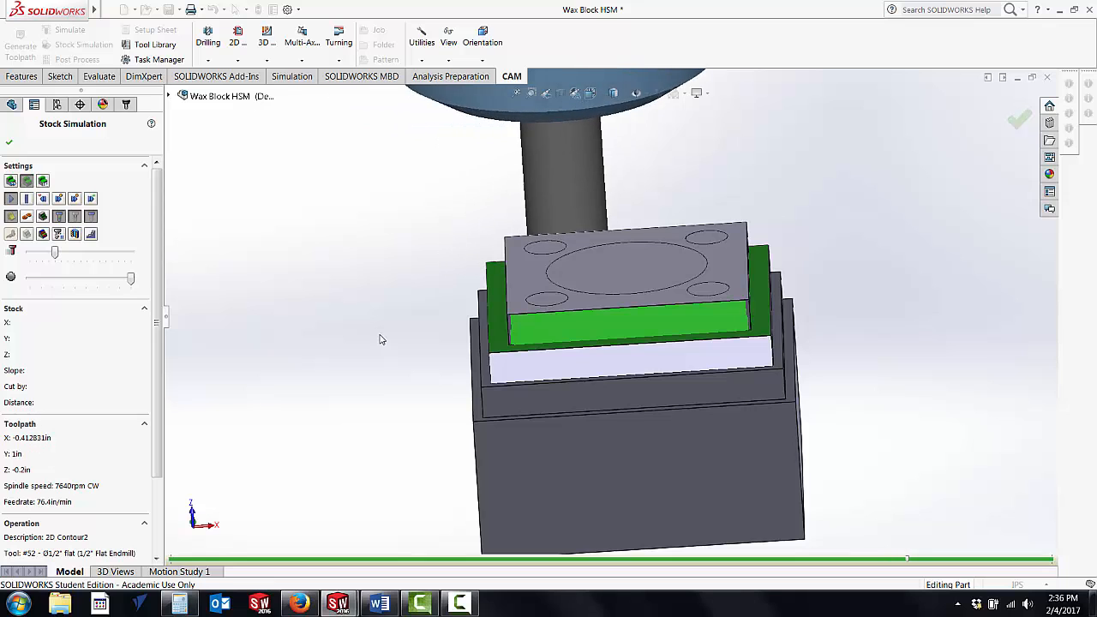
mouse_move(402, 348)
middle_down()
mouse_move(414, 277)
mouse_move(403, 294)
mouse_move(391, 257)
mouse_move(392, 340)
middle_up()
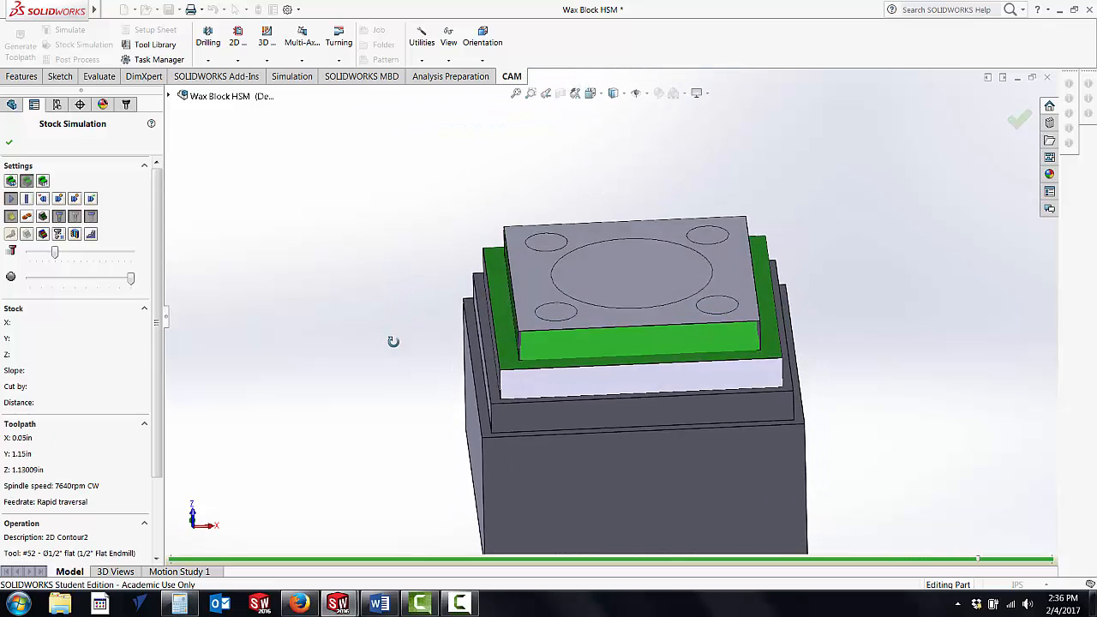
Step: Inspect the machined corner of the uppermost step up close in the simulated stock, and exit the stock simulation
scroll(630, 377, down, 6)
scroll(627, 346, down, 4)
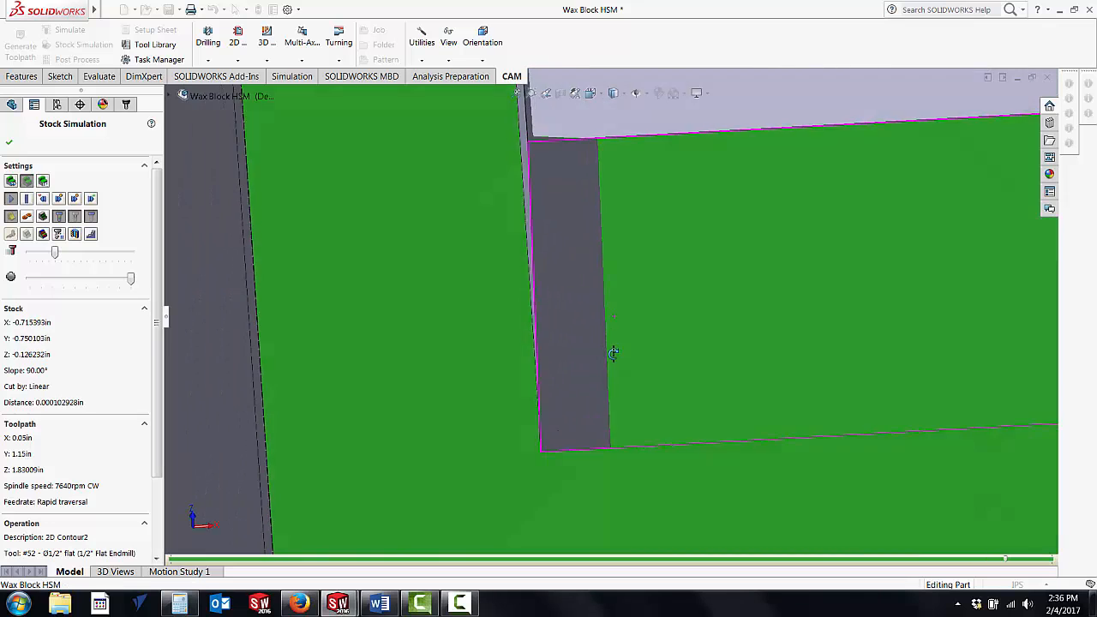
scroll(610, 349, up, 4)
middle_drag(607, 348, 611, 380)
scroll(610, 275, down, 7)
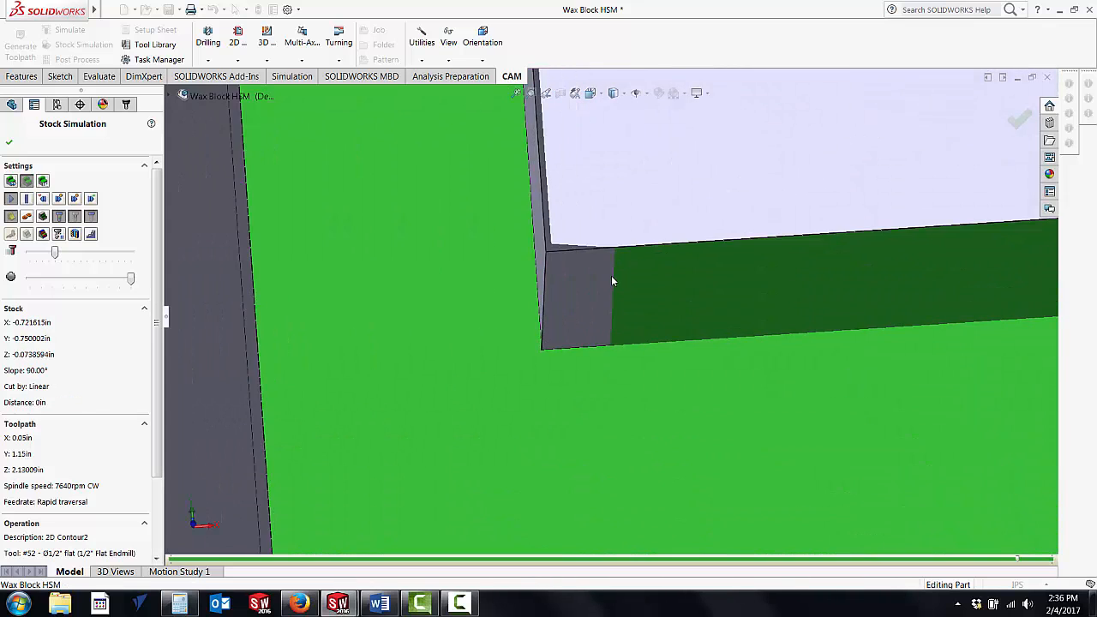
scroll(594, 272, up, 2)
scroll(596, 274, up, 7)
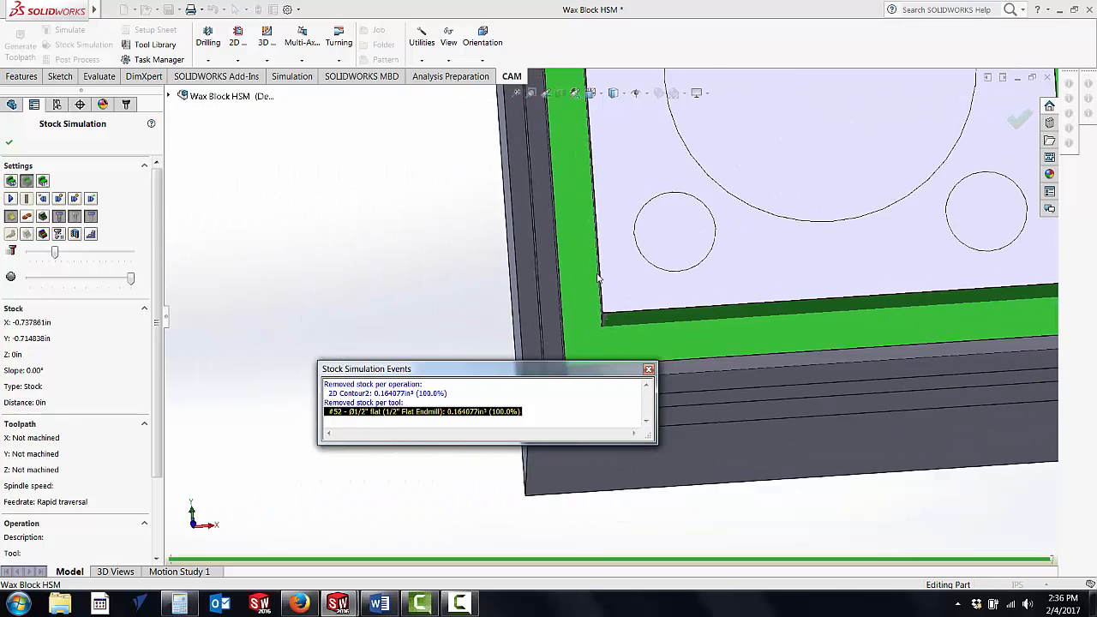
middle_drag(619, 273, 307, 214)
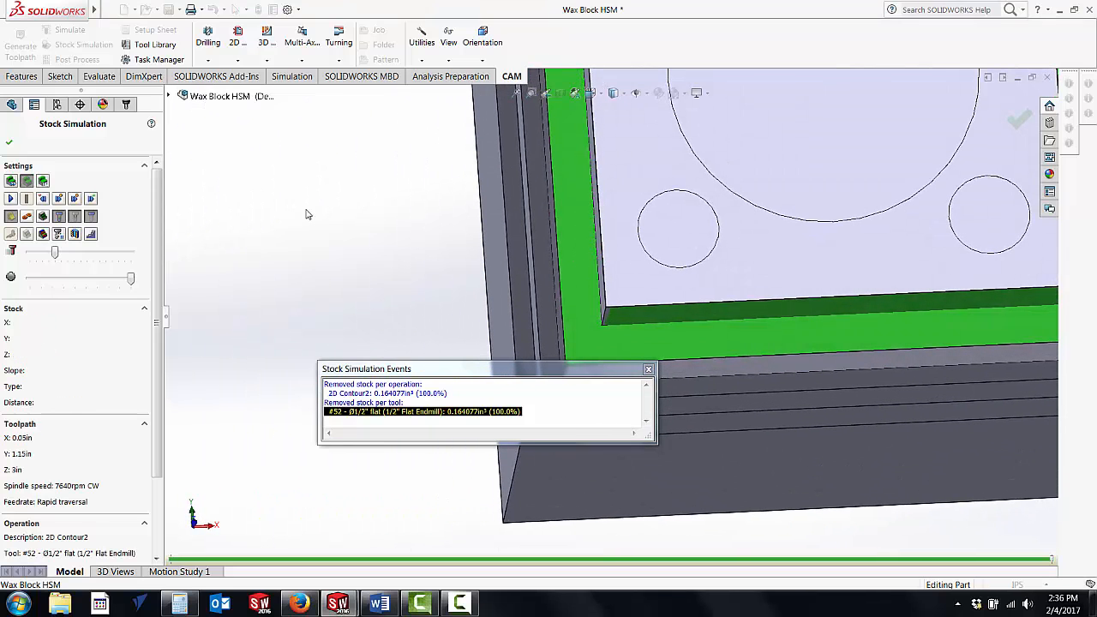
click(8, 144)
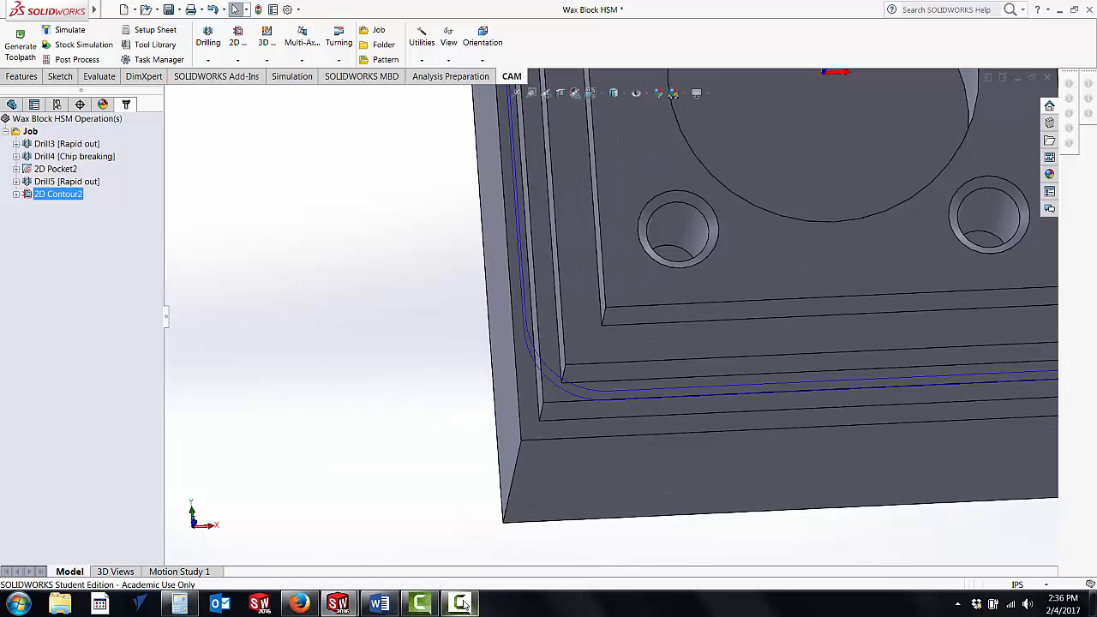
click(461, 603)
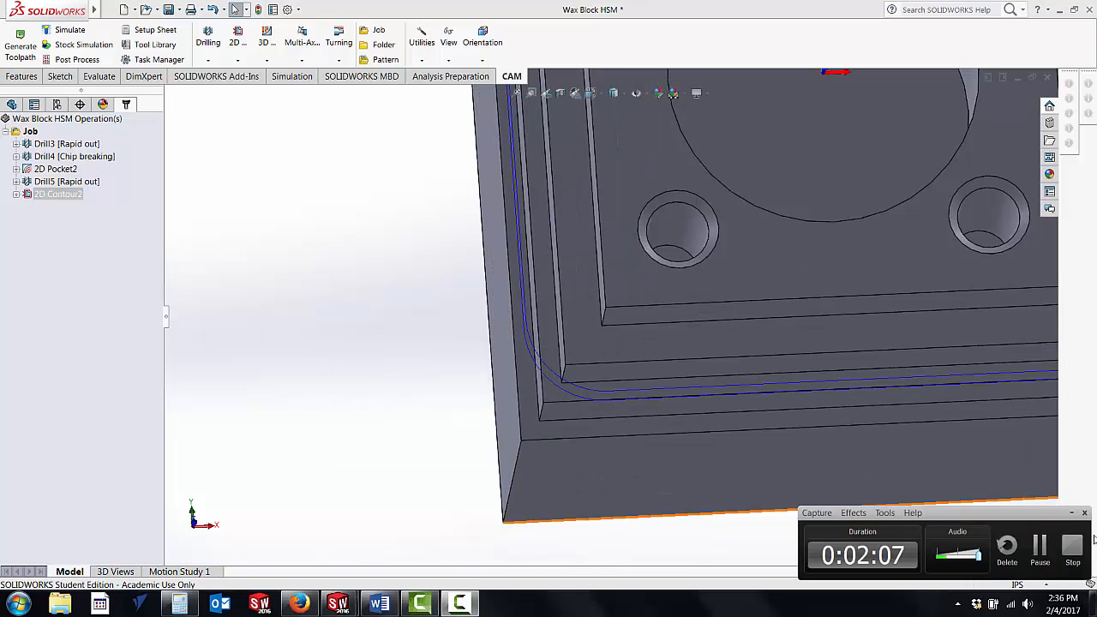